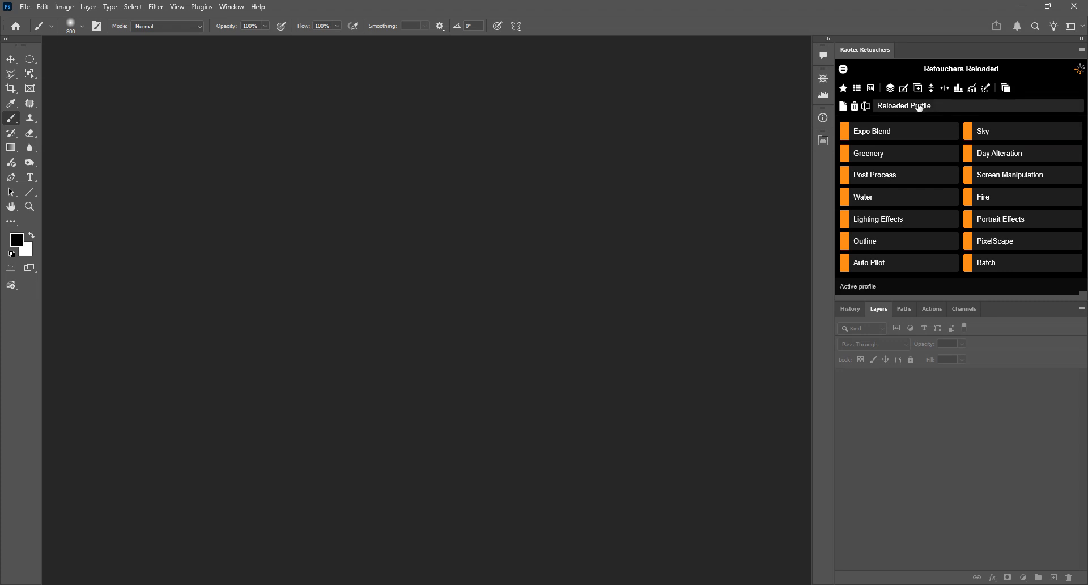
Restart the Retouchers Reloaded plugin and select Reloaded Profile as the active profile
click(920, 108)
click(916, 107)
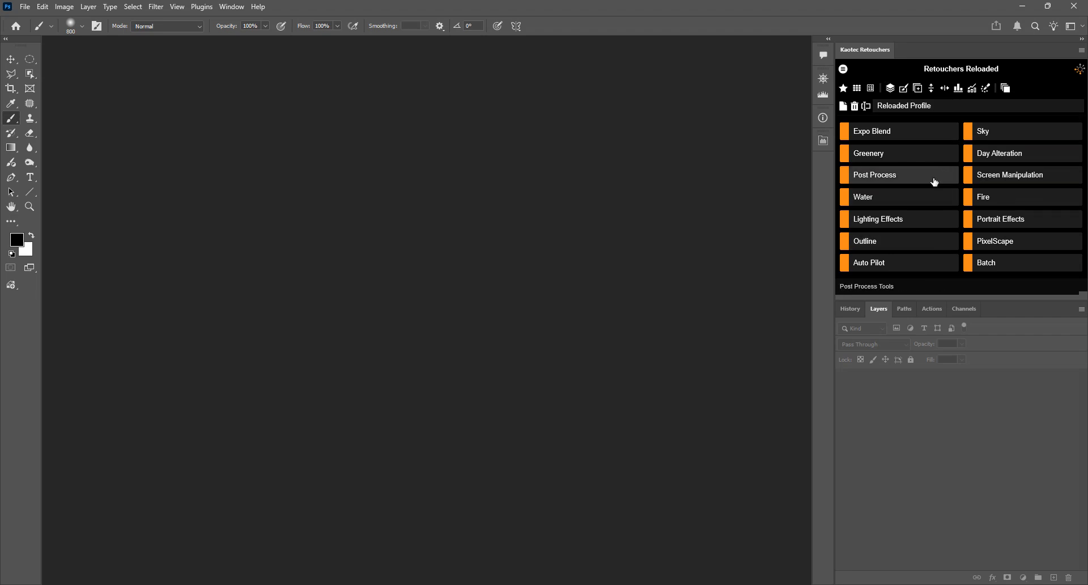
click(843, 69)
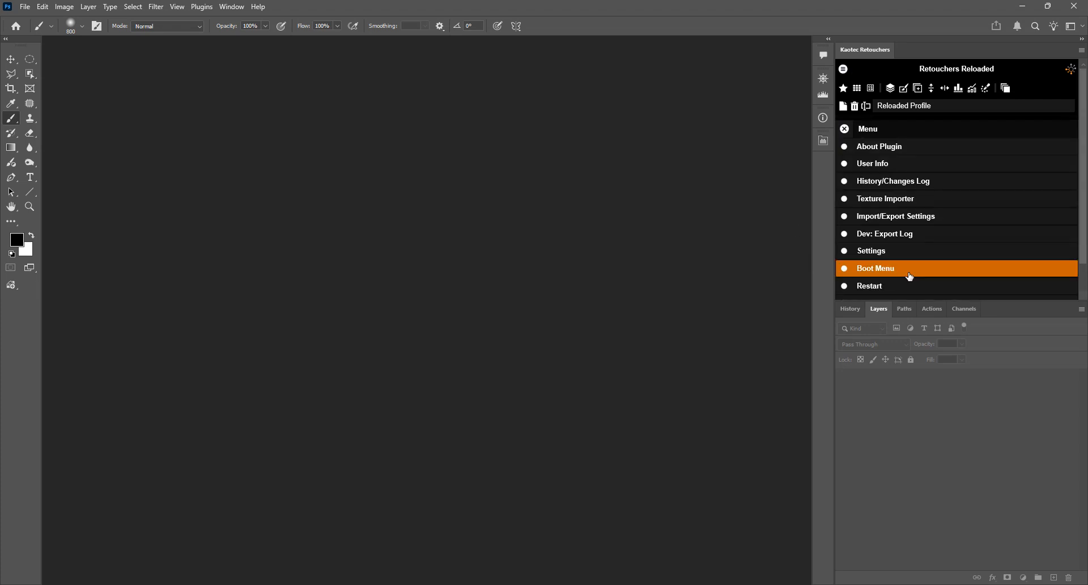
click(890, 286)
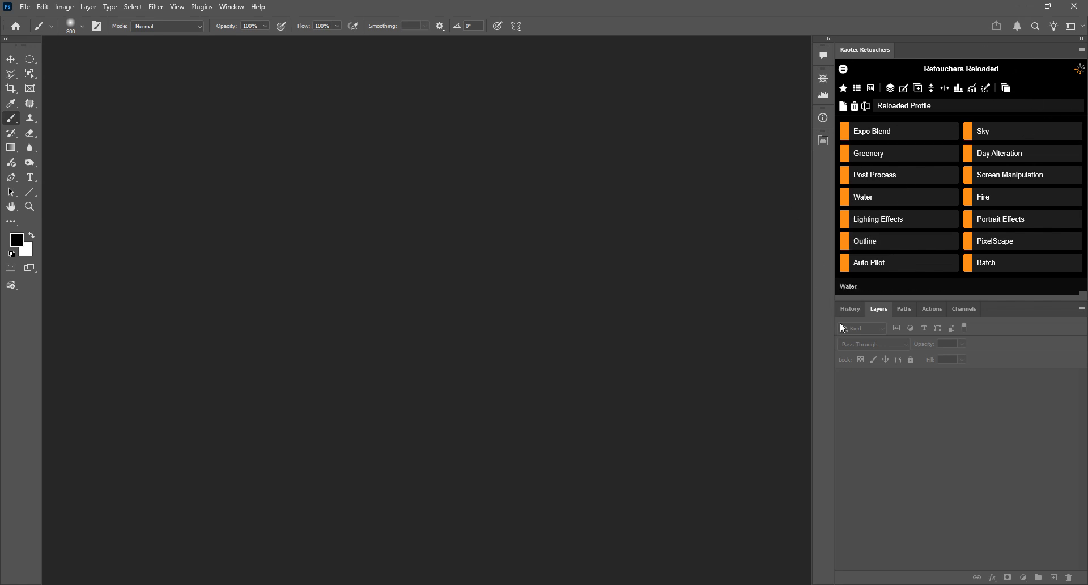
click(916, 107)
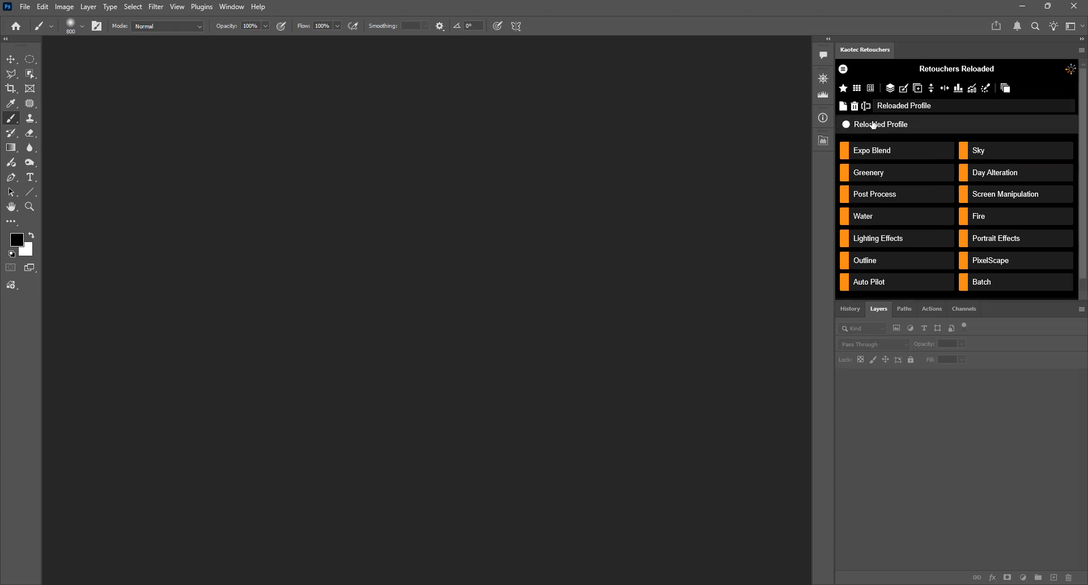
click(907, 123)
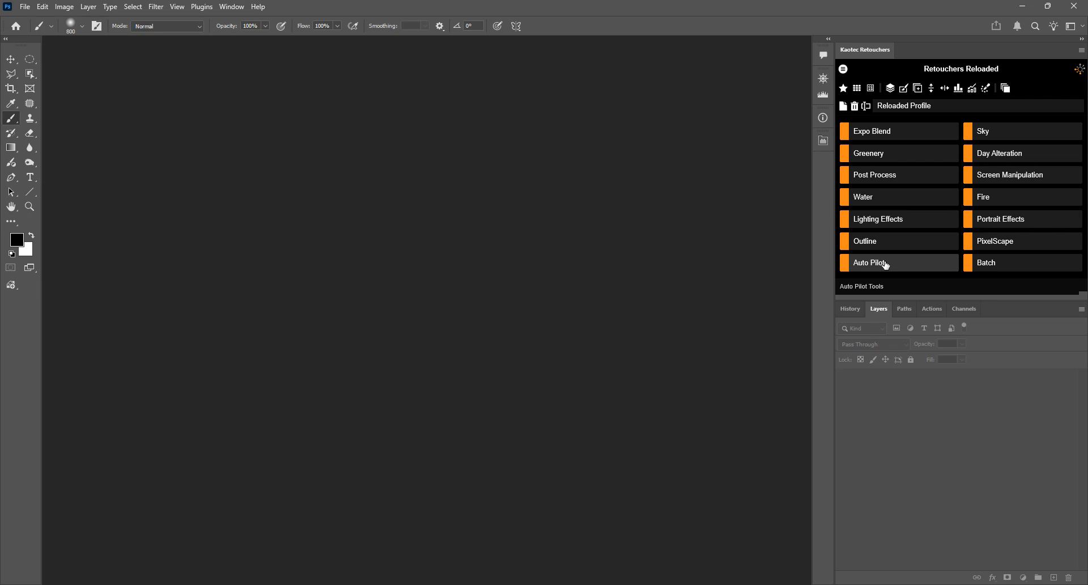
Review the Version 6.10.0 entries in the plugin's history and changes log, and return to the main tool list
click(843, 68)
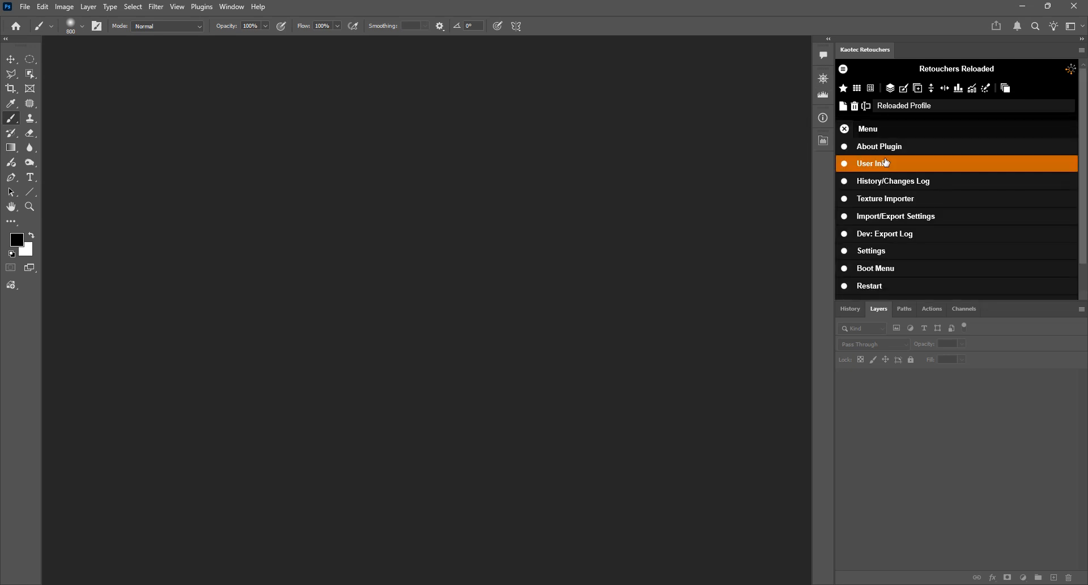
click(940, 182)
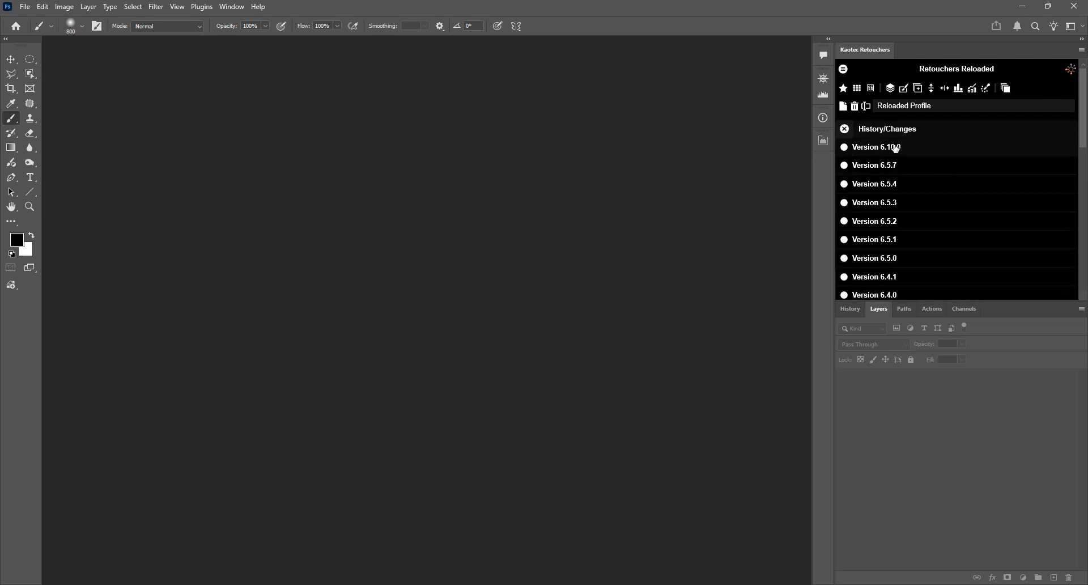
click(918, 150)
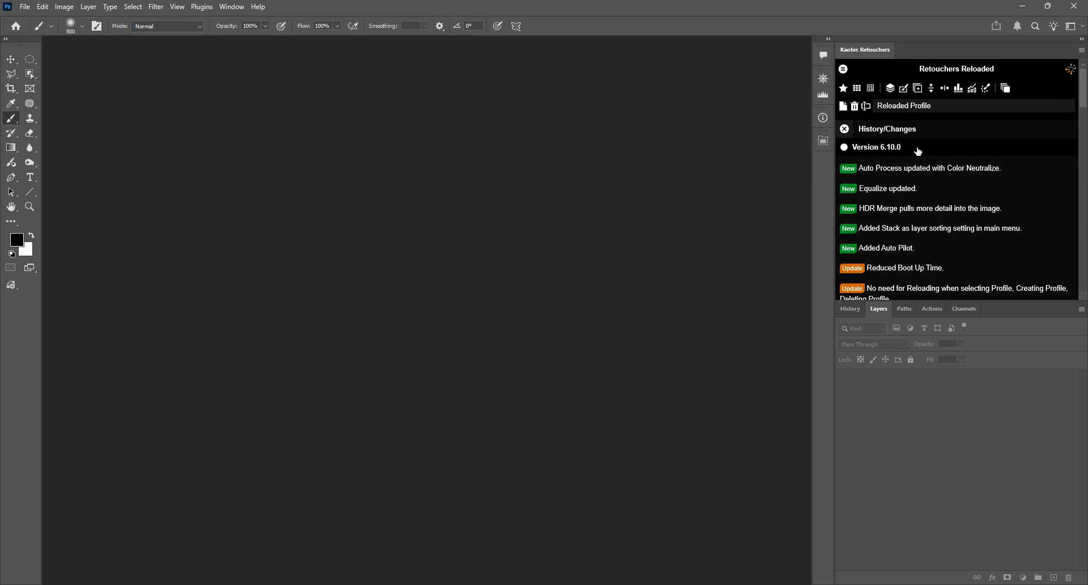
drag(1085, 100, 1084, 135)
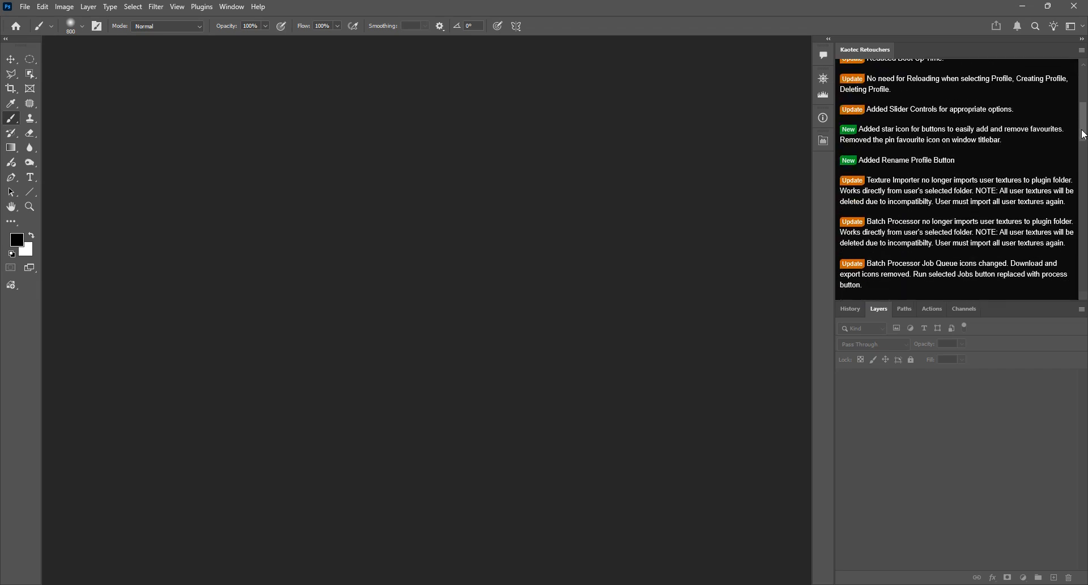
scroll(1084, 135, up, 10)
click(896, 148)
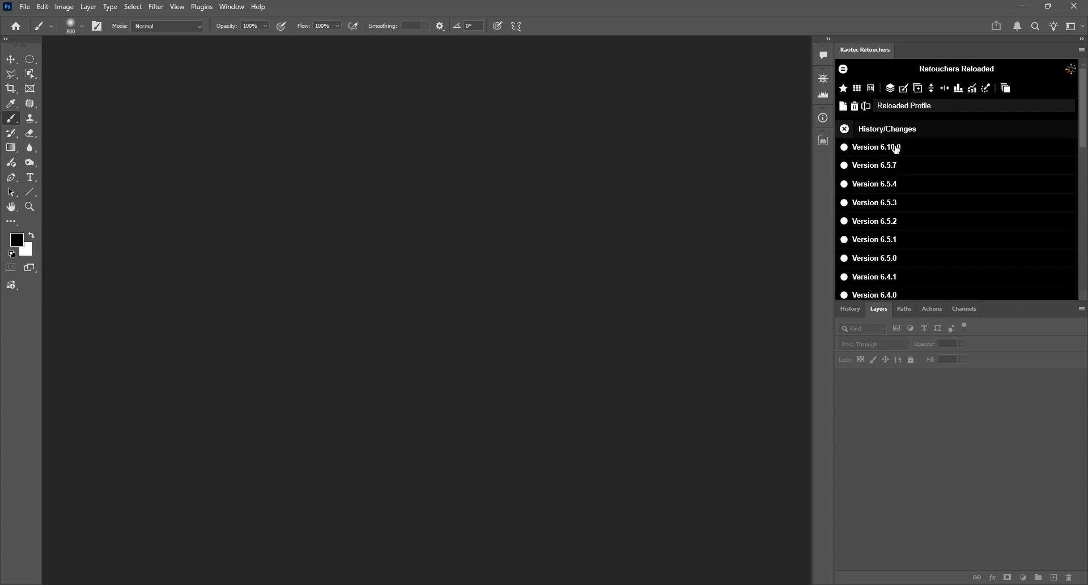
click(844, 129)
click(844, 129)
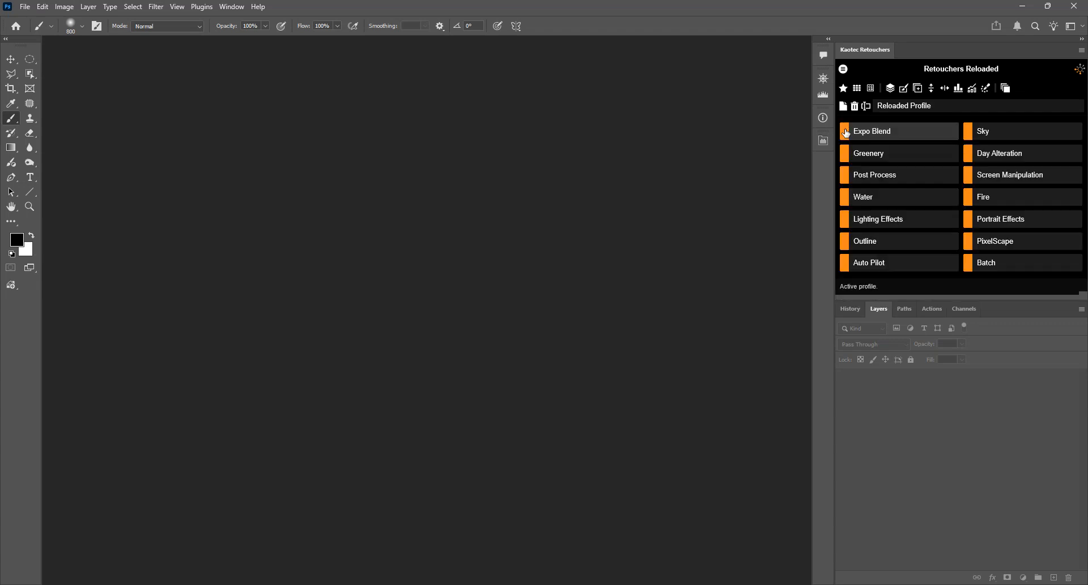
Switch to Adobe Bridge and open R6__3195.cr3, R6__3247.cr3 and R6__3257.cr3 together in Camera Raw
key(alt+Tab)
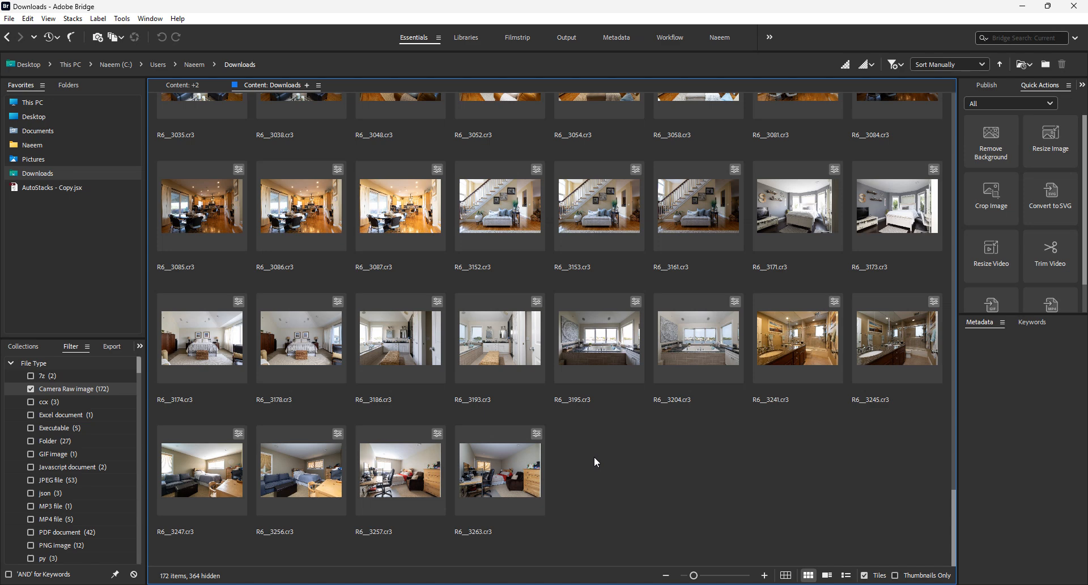
click(416, 487)
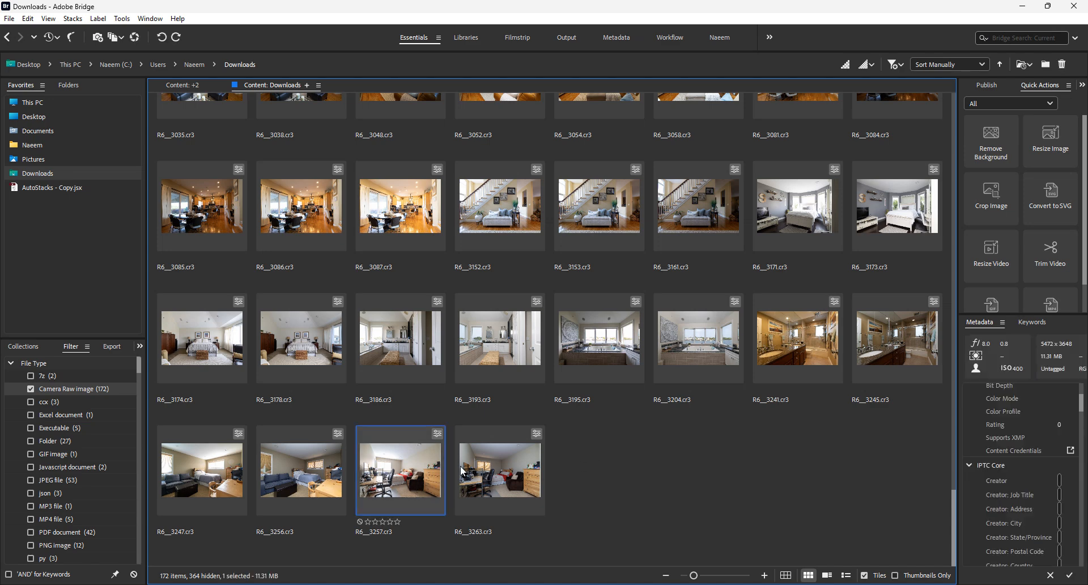
ctrl+click(616, 342)
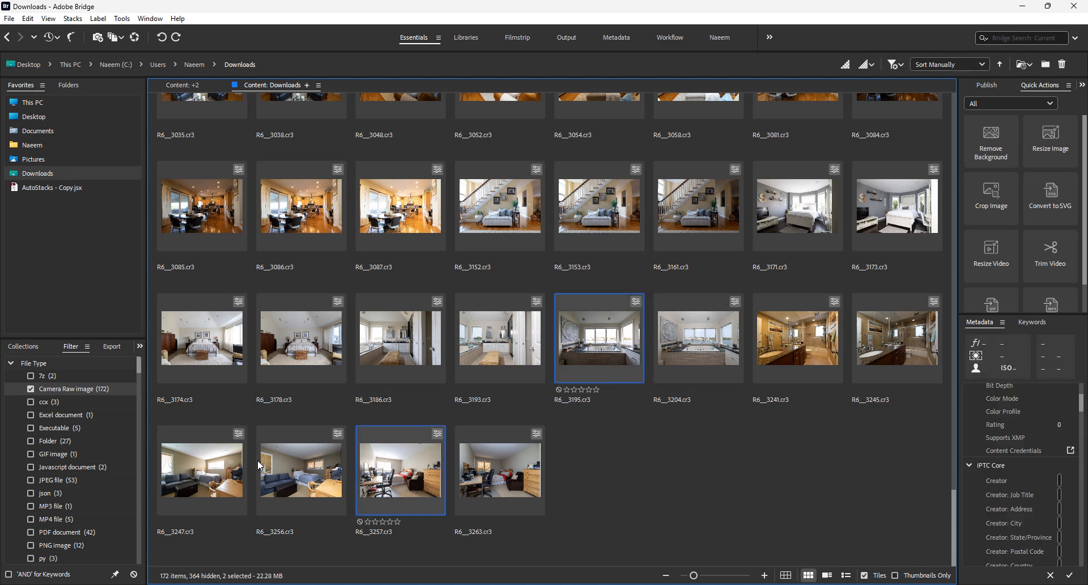
ctrl+click(205, 485)
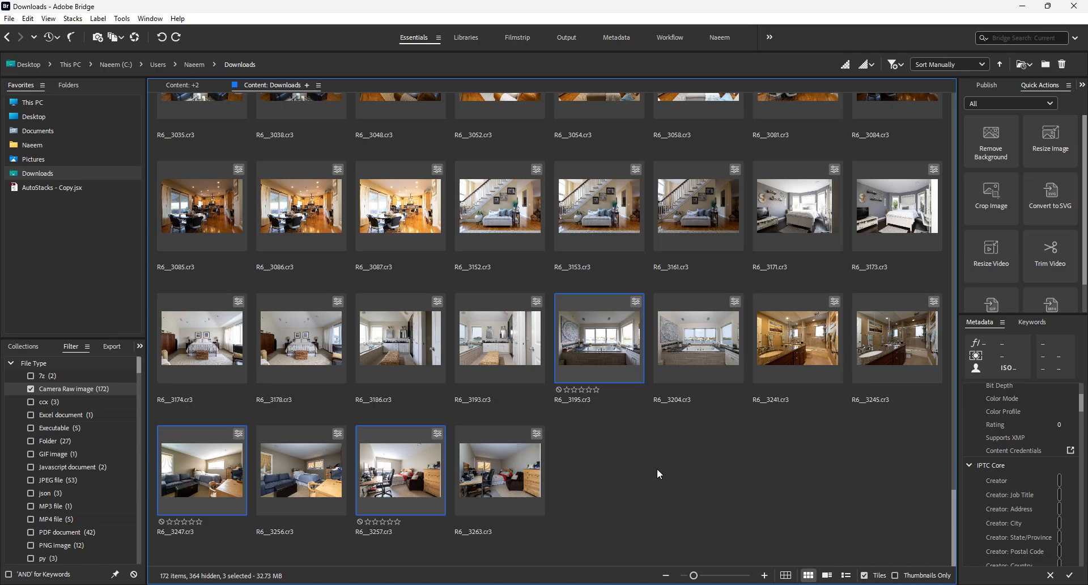
key(Return)
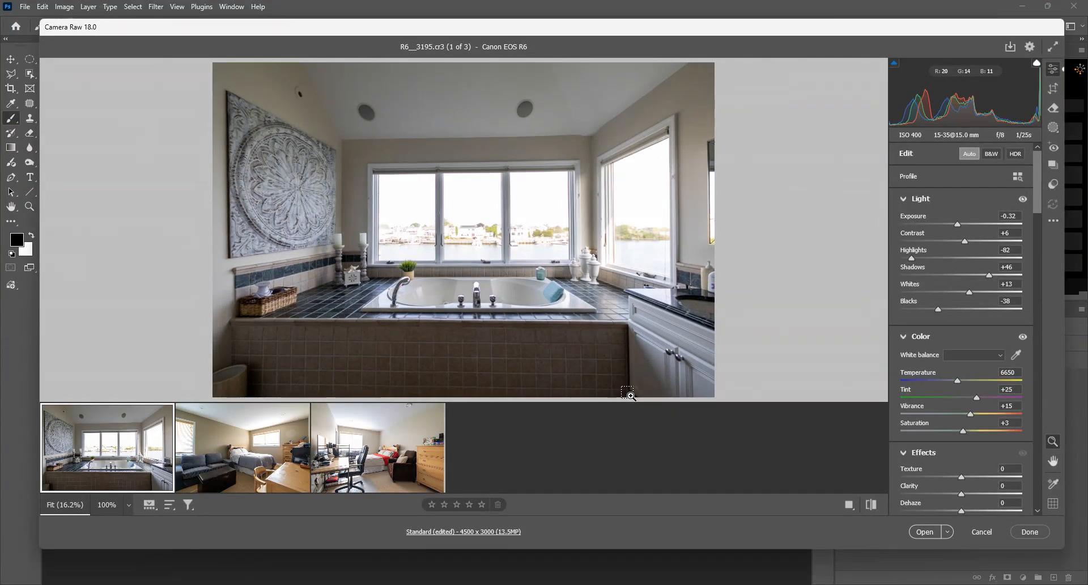
Select all three photos in Camera Raw and apply the Auto light and color adjustments to them
key(ctrl+a)
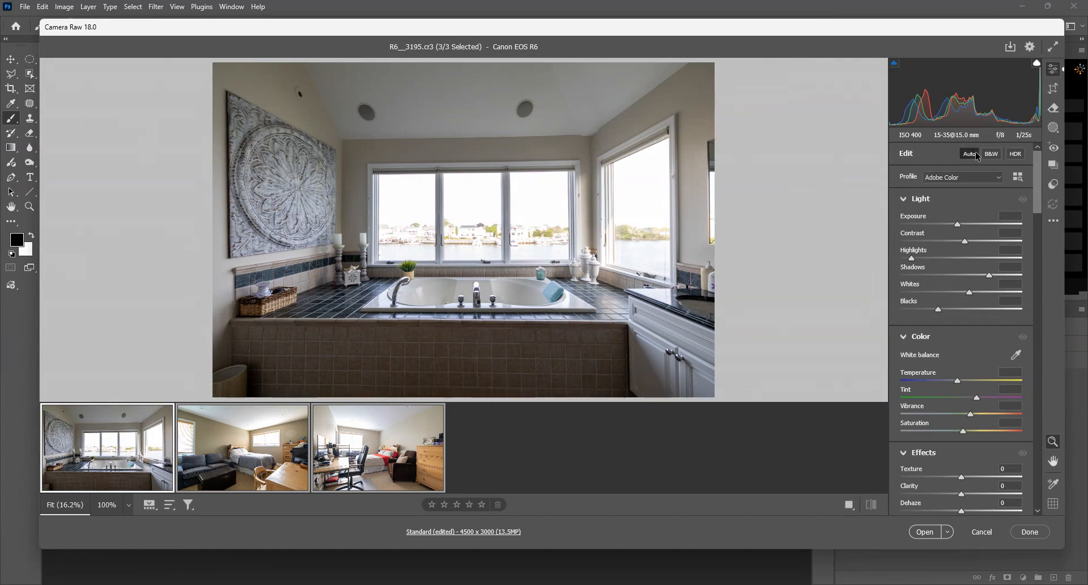
click(975, 153)
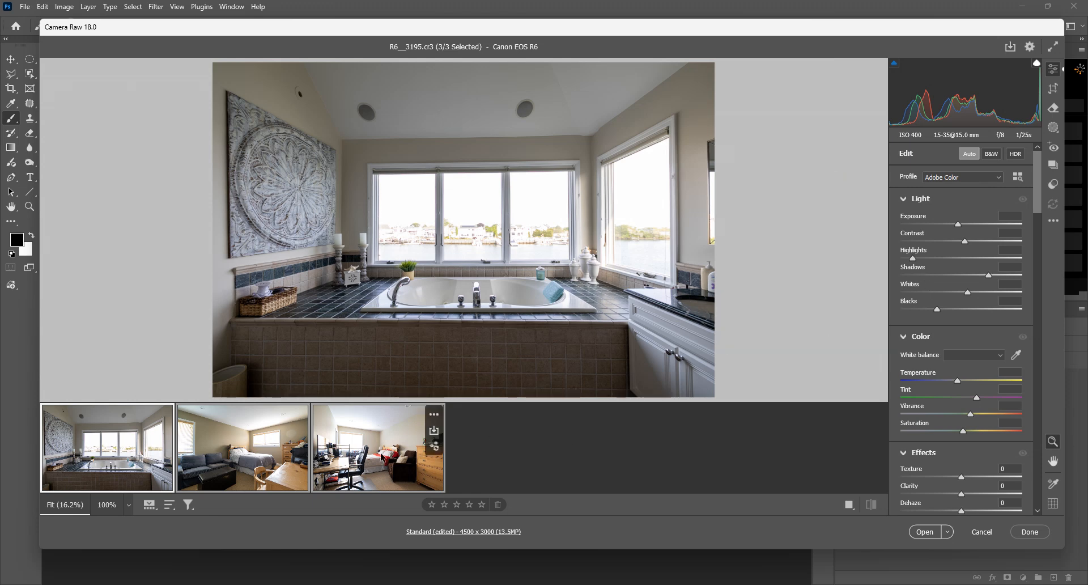
click(955, 180)
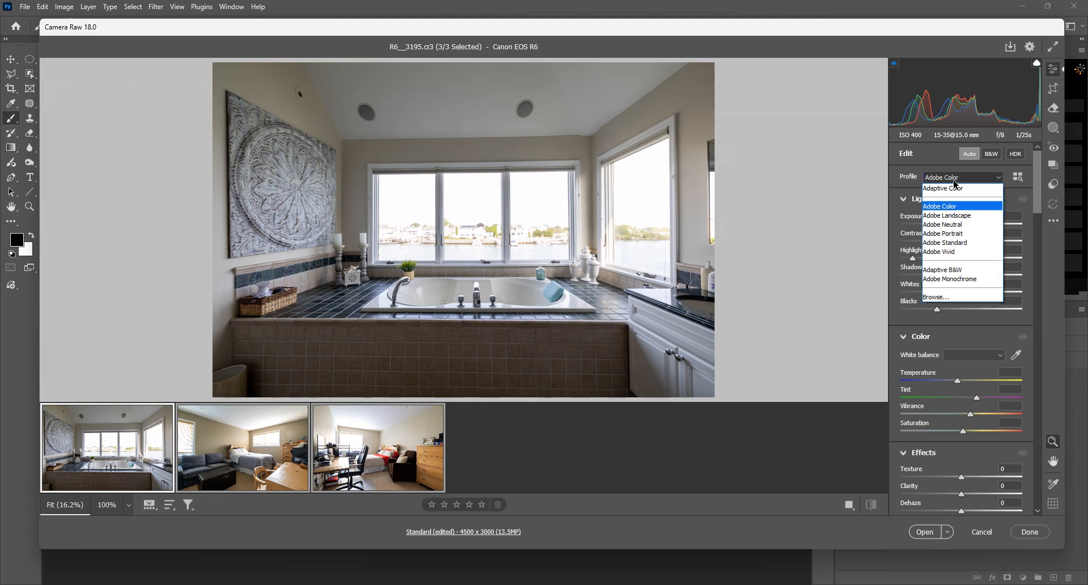
click(955, 183)
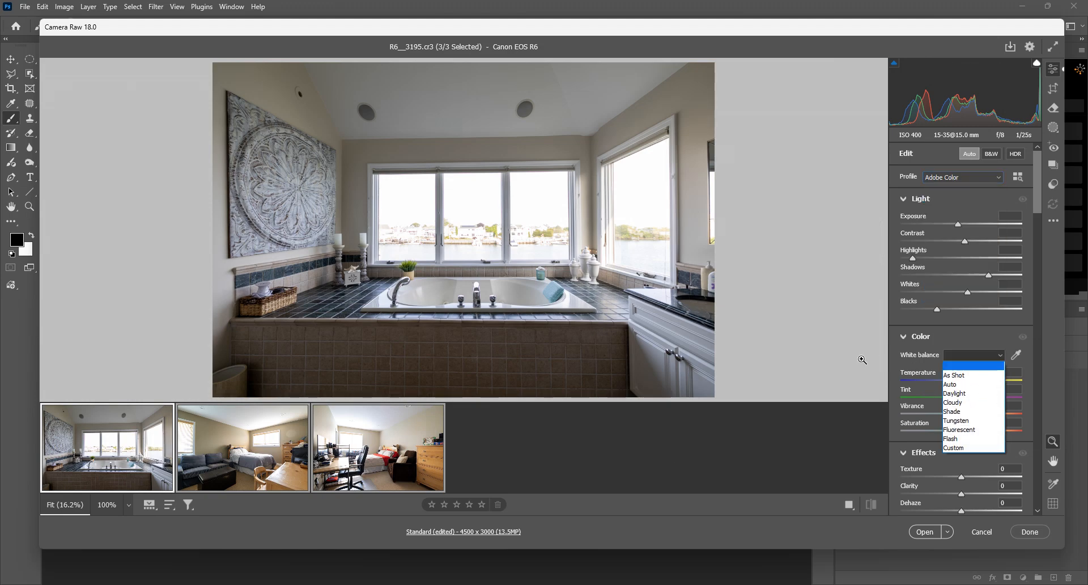
Compare the Auto and As Shot white balance on all three selected photos, ending on Auto
click(974, 355)
click(963, 365)
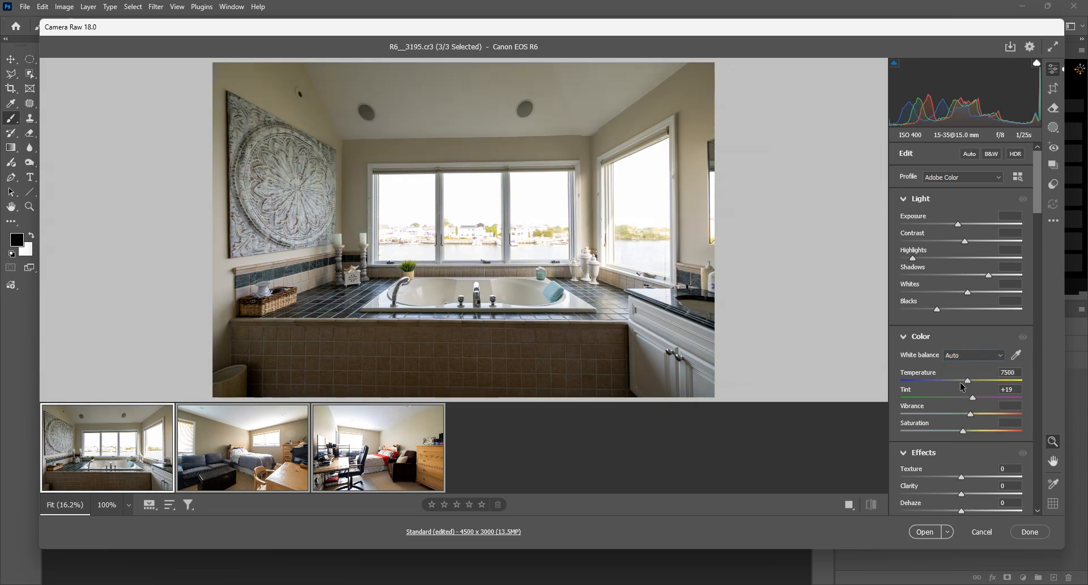
click(971, 356)
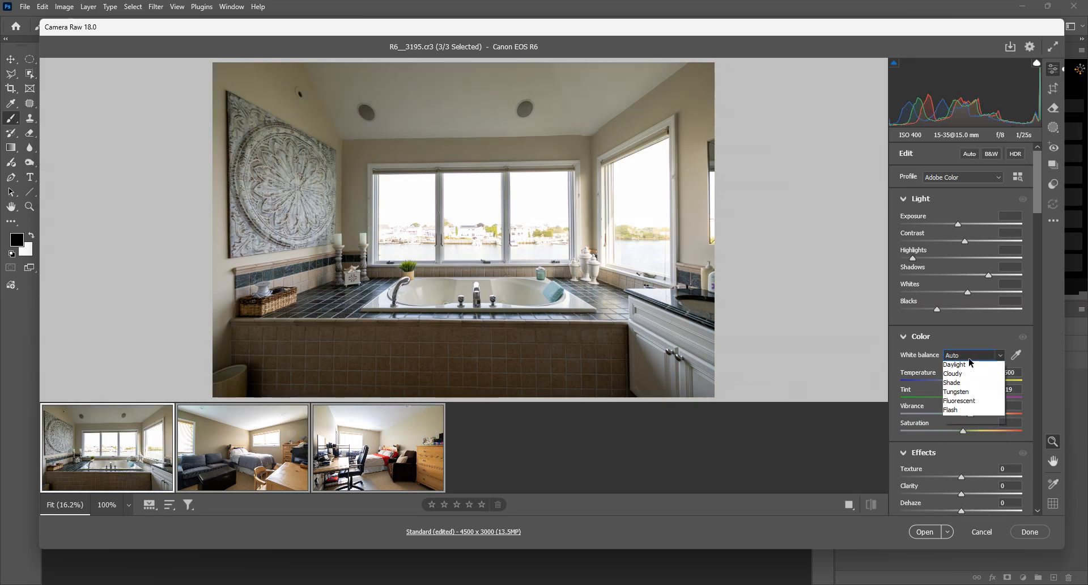
click(955, 367)
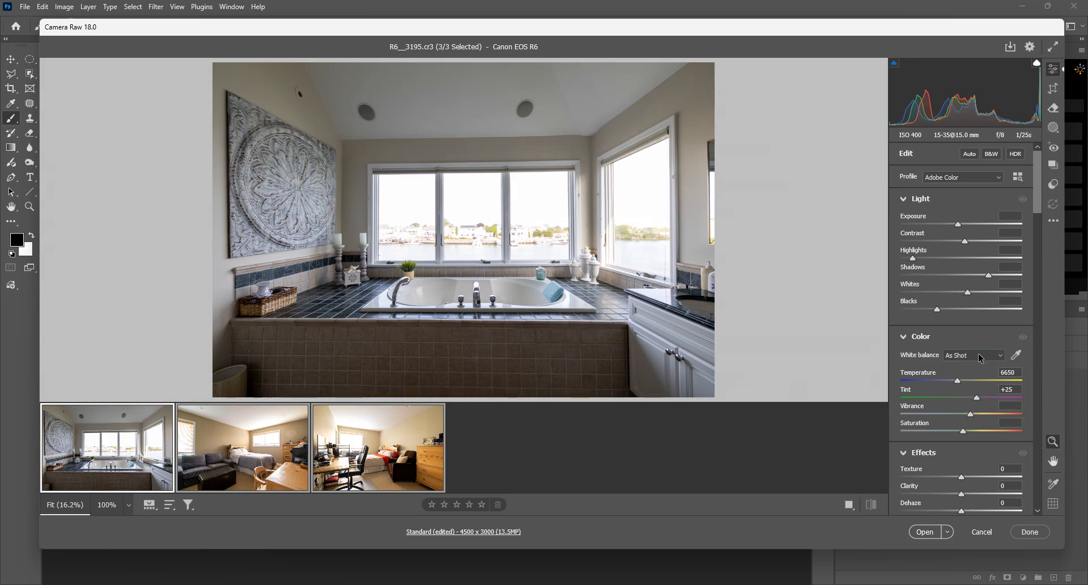
click(945, 356)
click(942, 366)
click(958, 355)
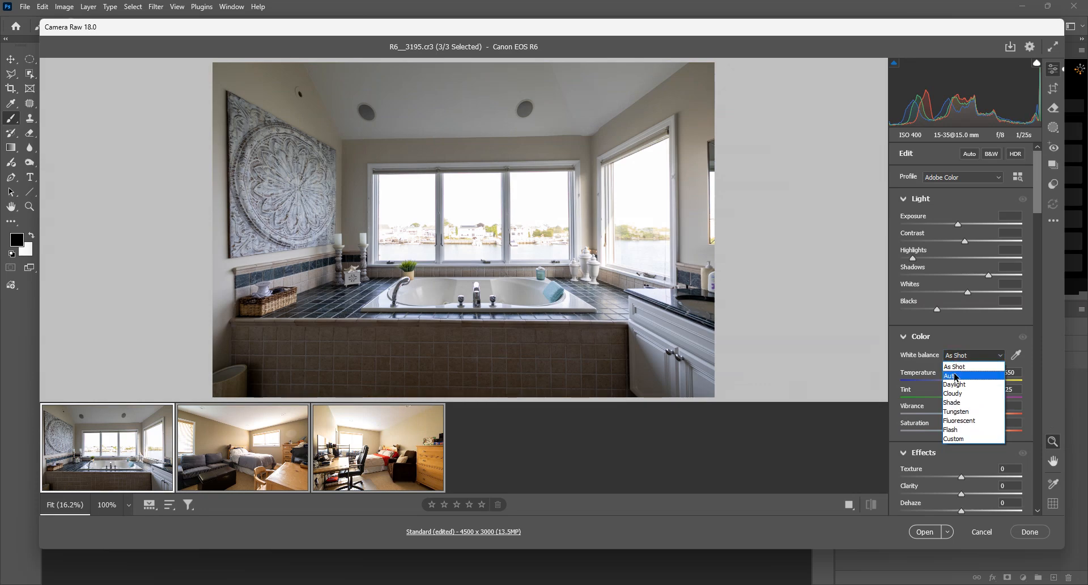
click(956, 376)
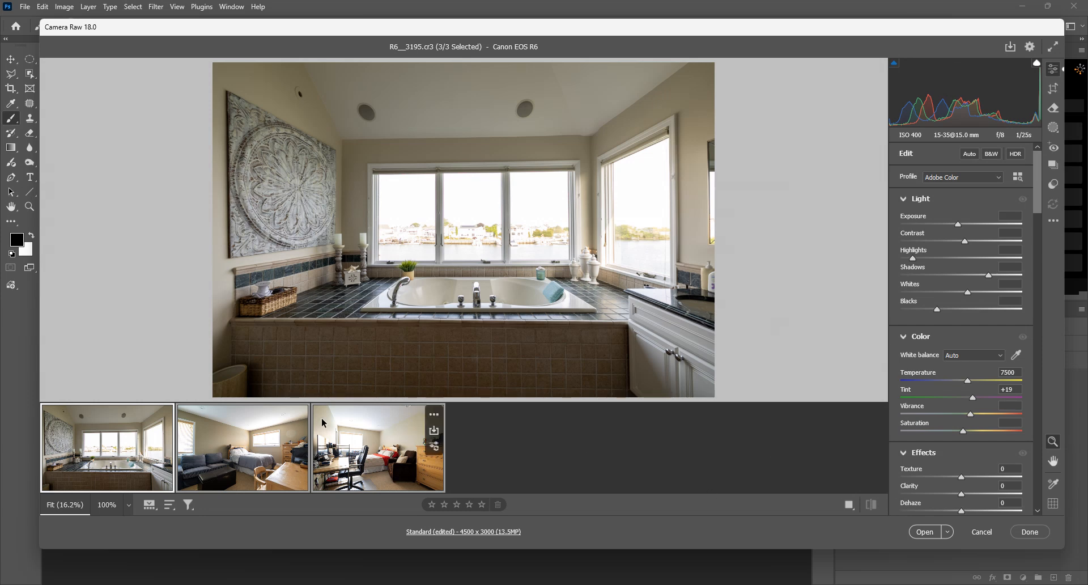
Set the white balance of the bathroom photo R6__3195.cr3 alone to As Shot
click(167, 444)
click(963, 355)
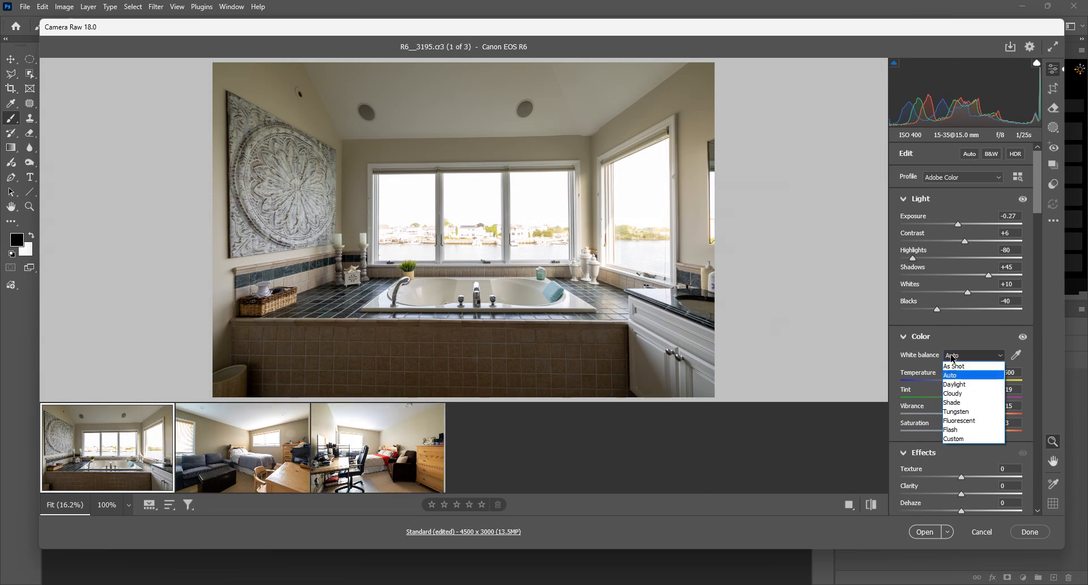
click(947, 366)
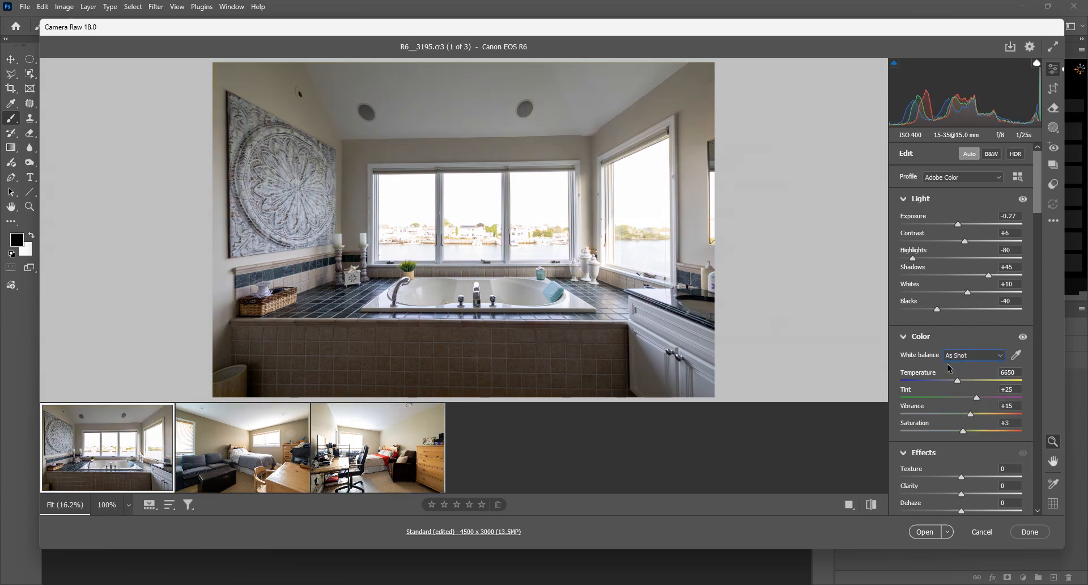
Reselect all three photos, set their white balance to Auto and open them as Photoshop documents
click(233, 442)
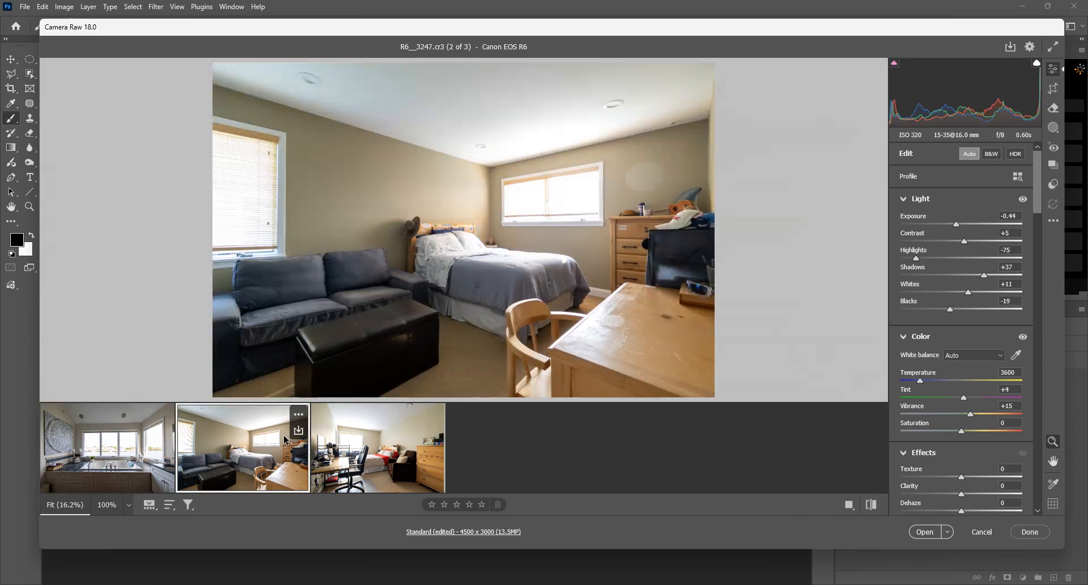
key(ctrl+a)
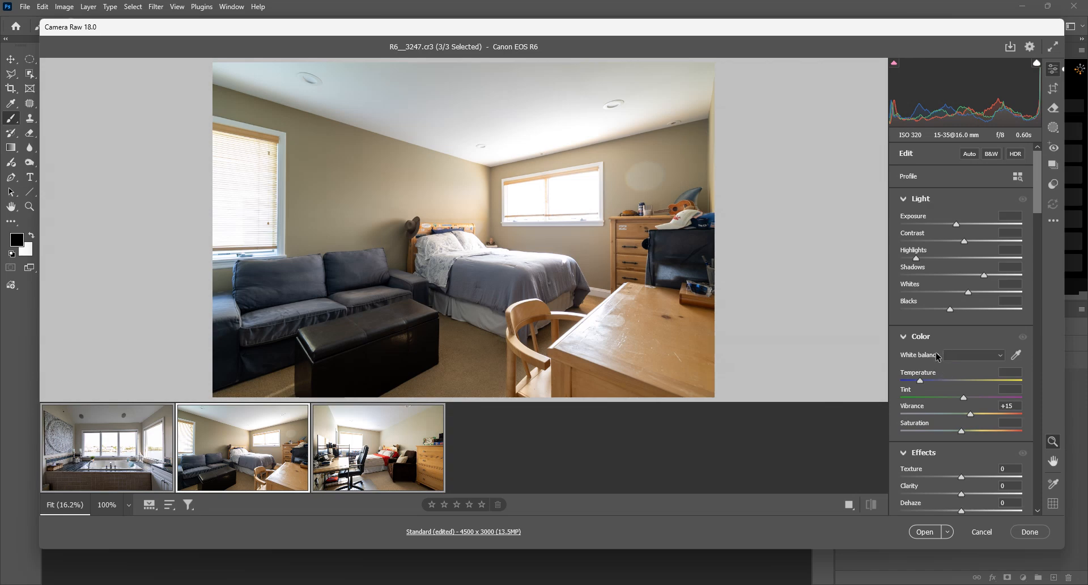
click(967, 352)
click(913, 390)
click(959, 358)
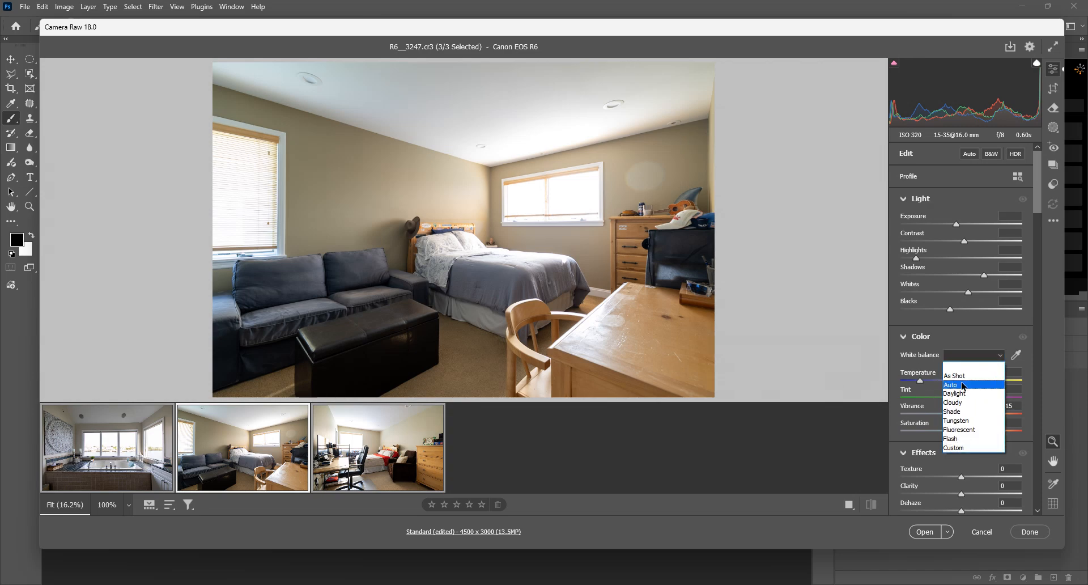
click(960, 377)
click(928, 531)
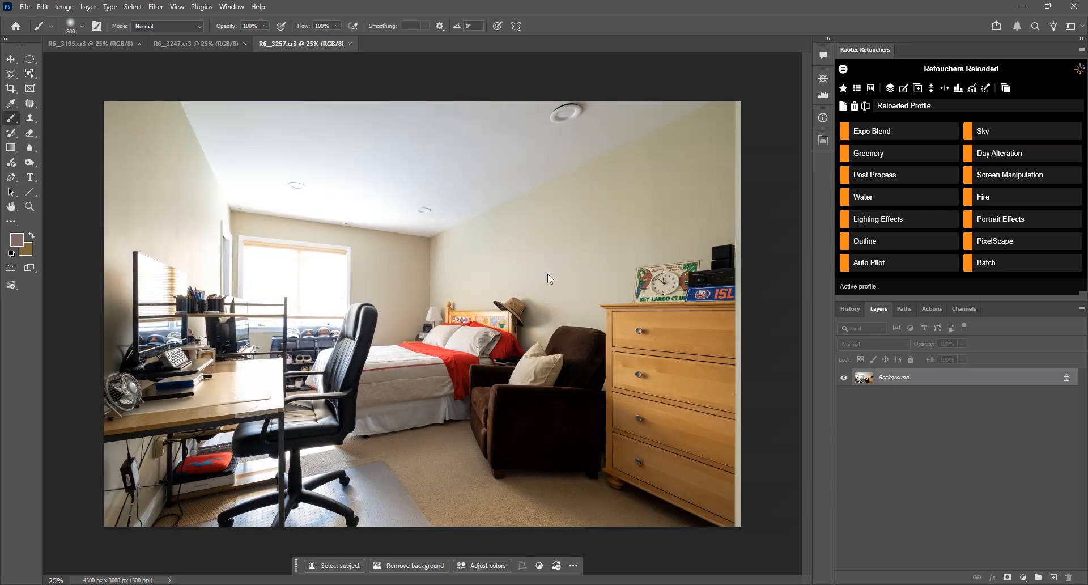
Start the Auto Pilot Trainer and choose the desktop's Test Model folder for storing the AI training data file
click(892, 263)
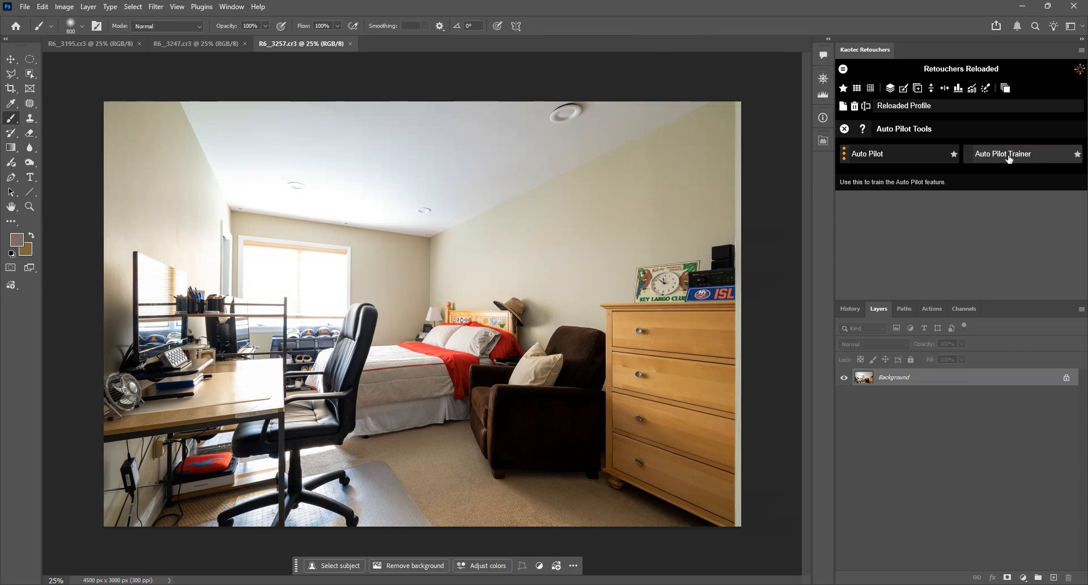
click(1011, 158)
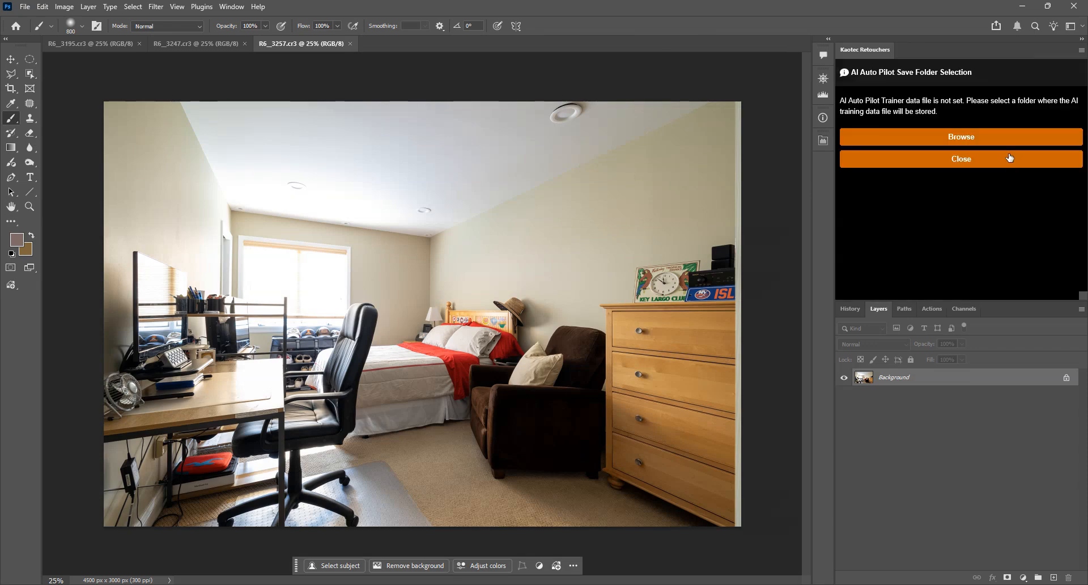
click(959, 139)
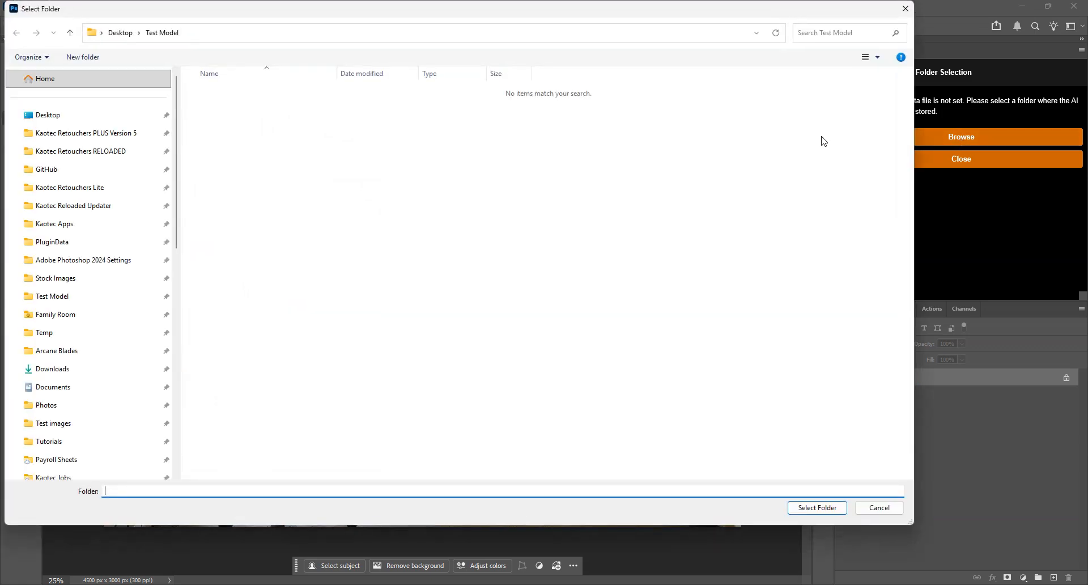
click(803, 509)
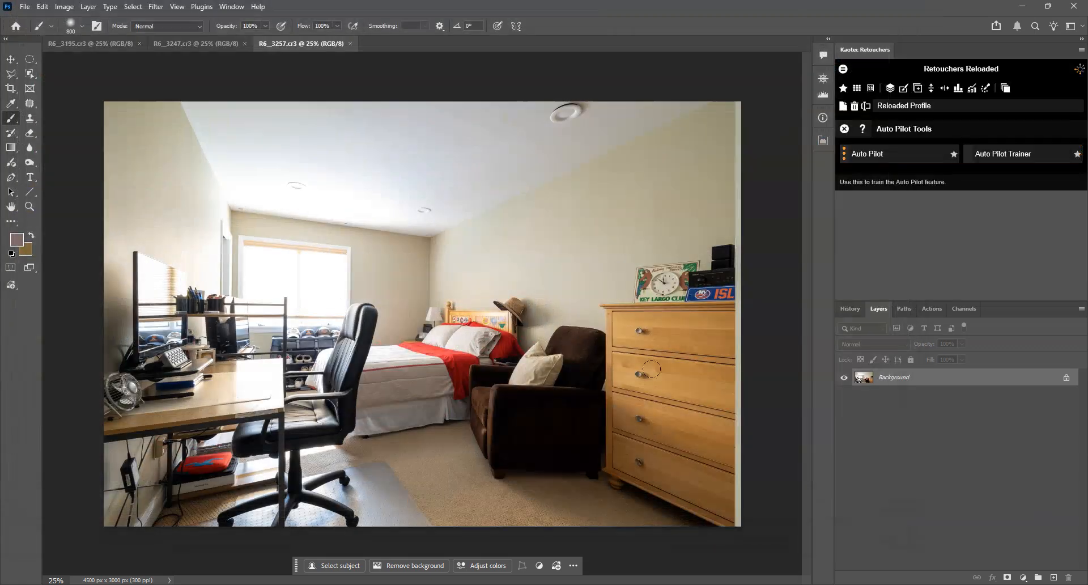
Examine the Auto Pilot's AI model, preset and AI tuning options
click(945, 102)
click(844, 154)
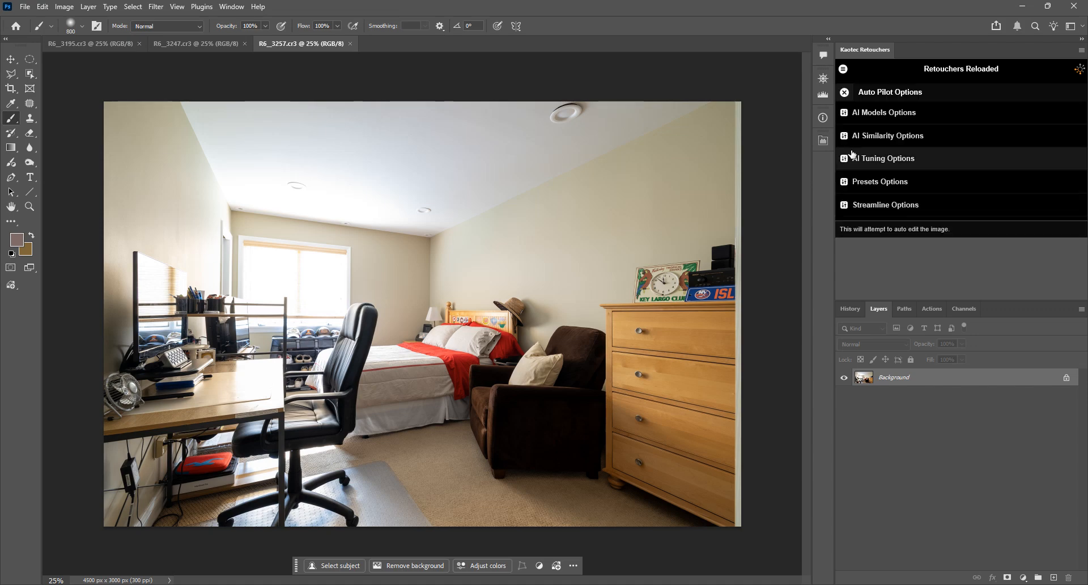
click(898, 114)
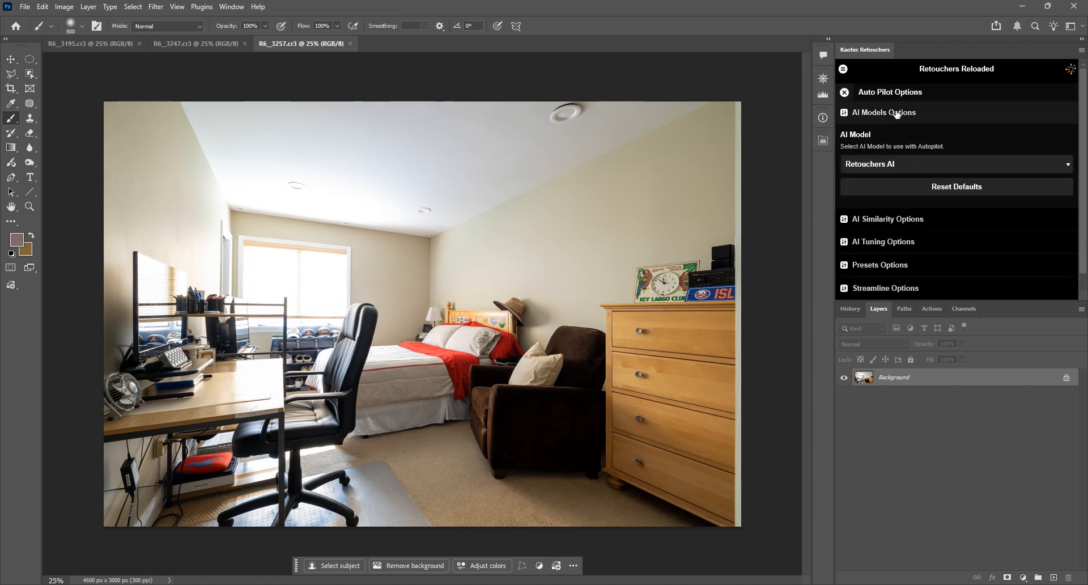
click(897, 113)
click(894, 174)
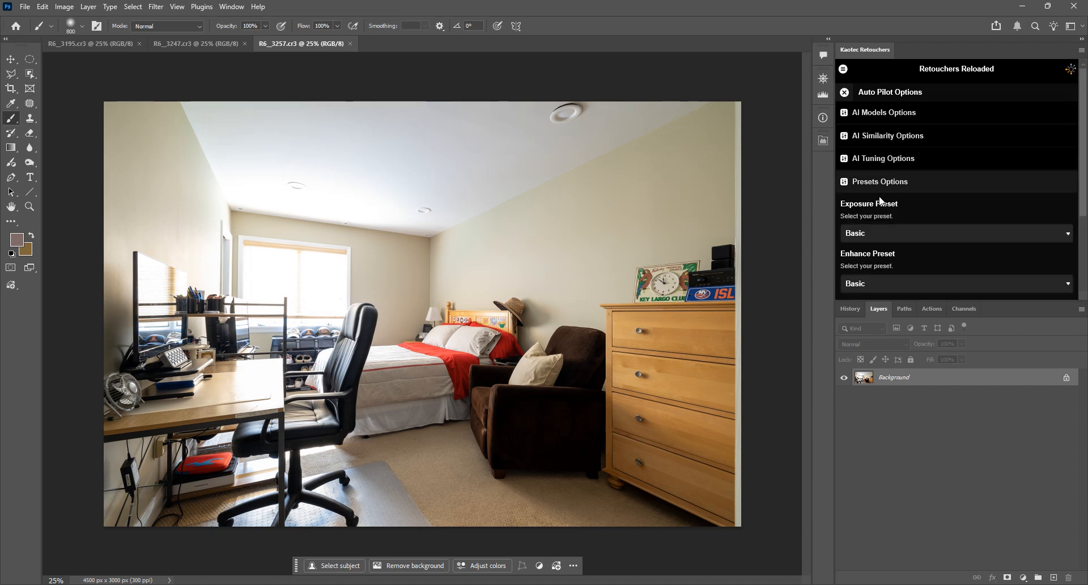
scroll(890, 242, down, 2)
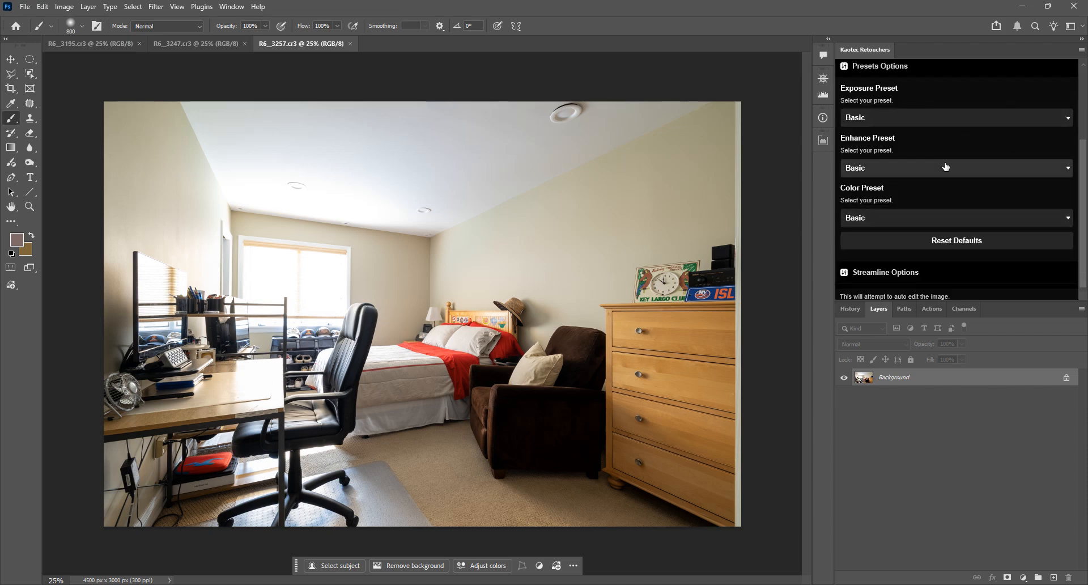
scroll(904, 170, up, 2)
click(904, 126)
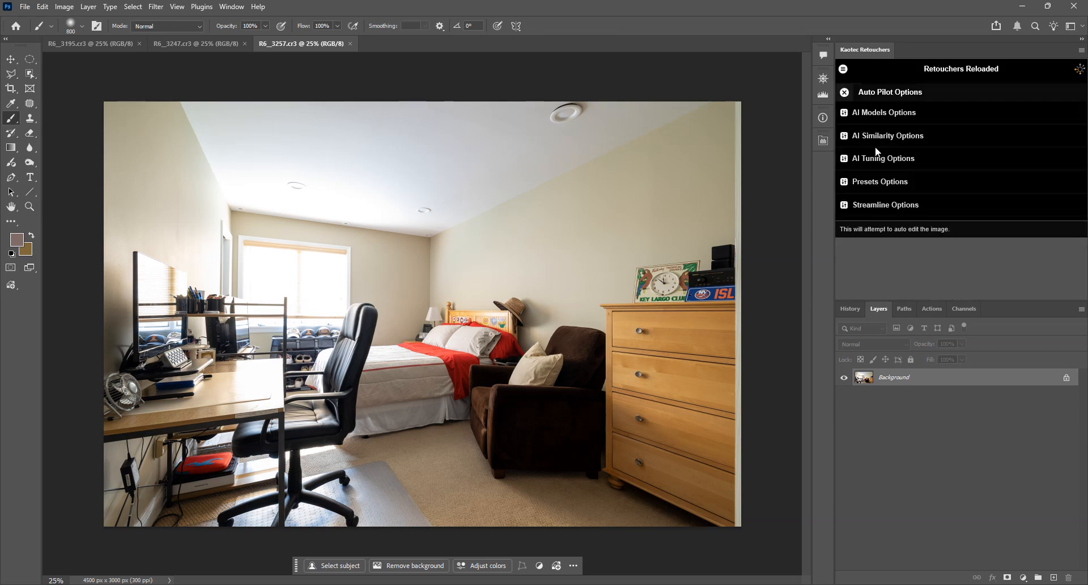
click(903, 160)
scroll(950, 192, down, 5)
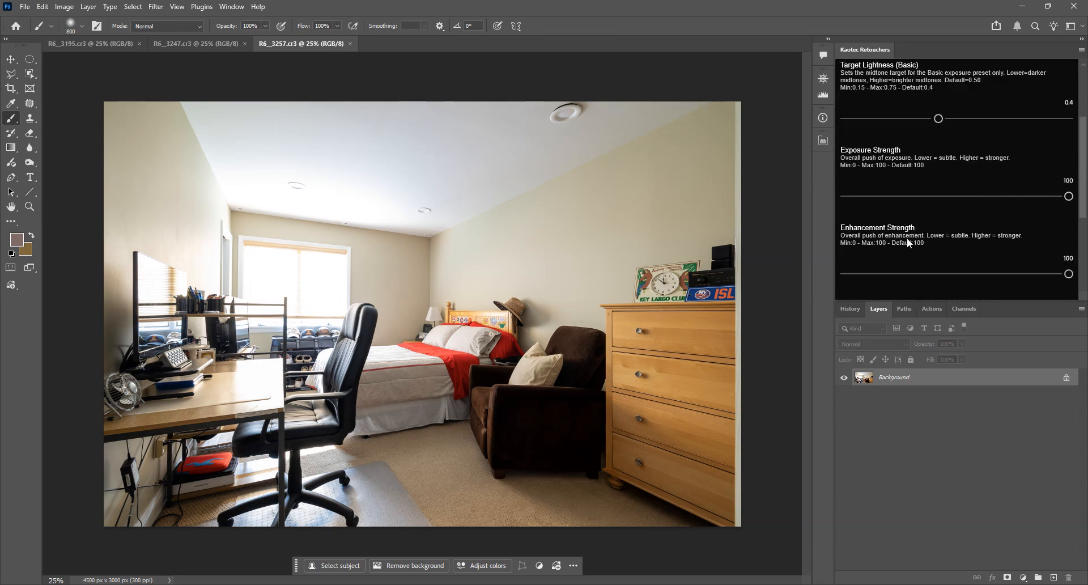
scroll(997, 222, up, 5)
scroll(997, 222, down, 5)
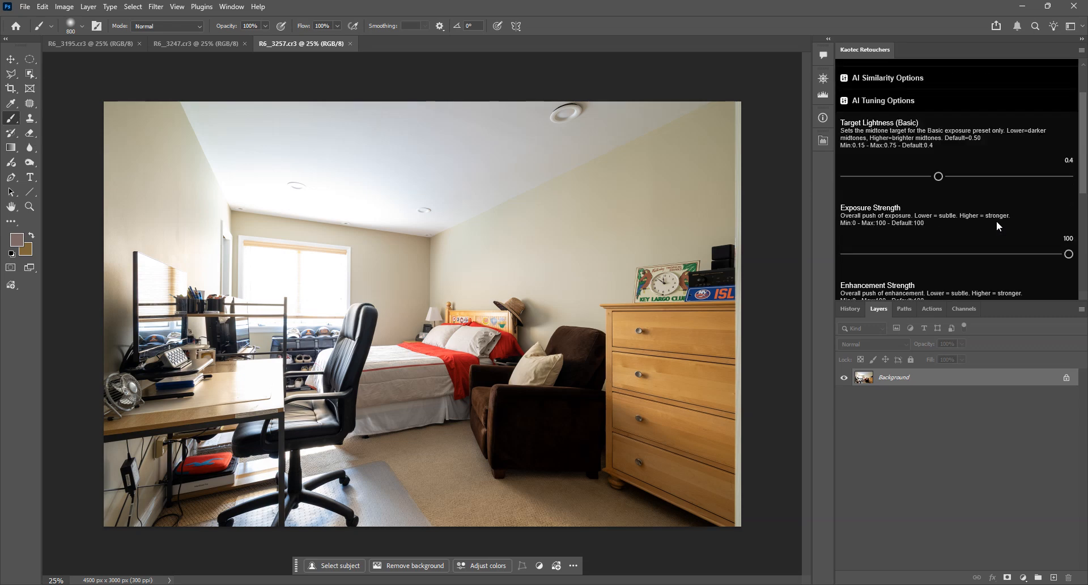
scroll(964, 222, up, 6)
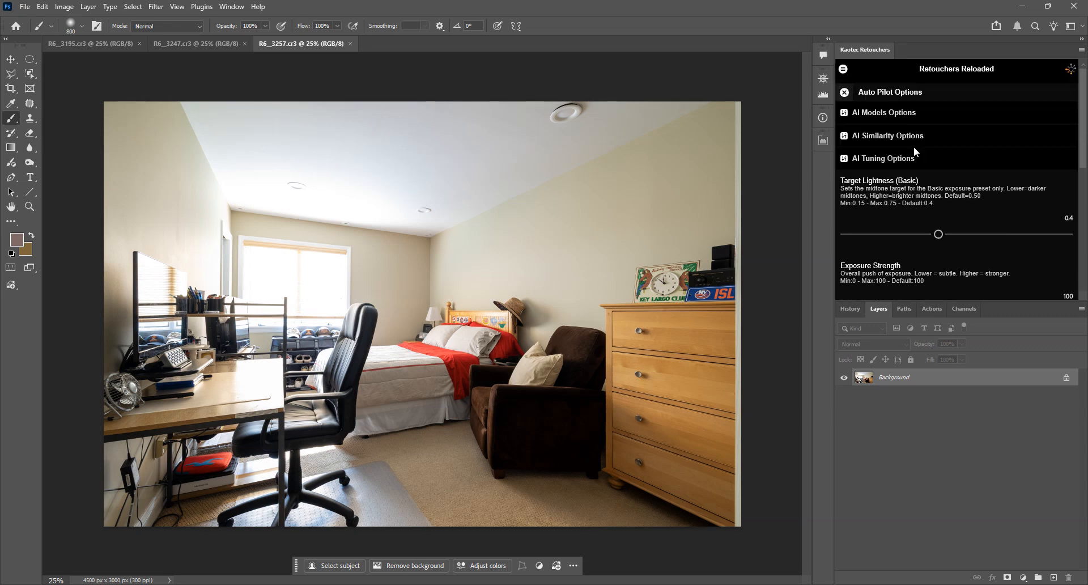
click(913, 158)
Choose My Data as the AI model for Auto Pilot
click(888, 113)
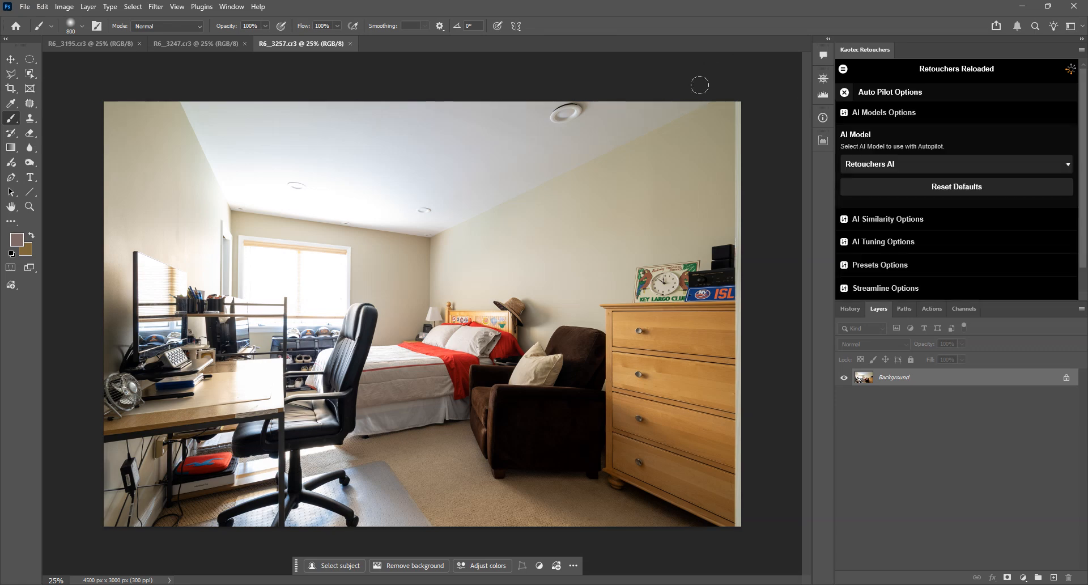
click(907, 164)
click(870, 206)
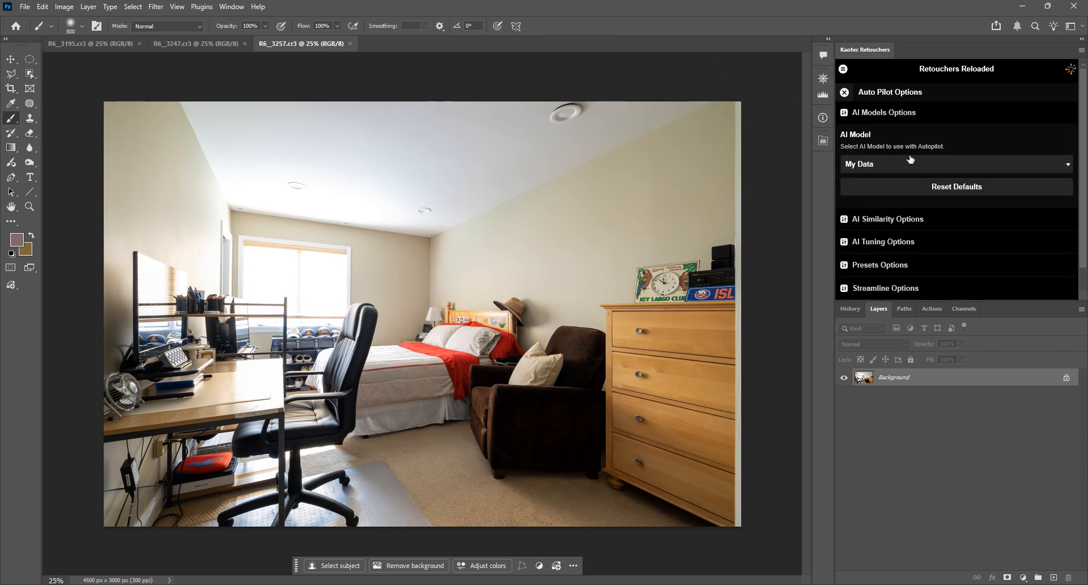
click(871, 116)
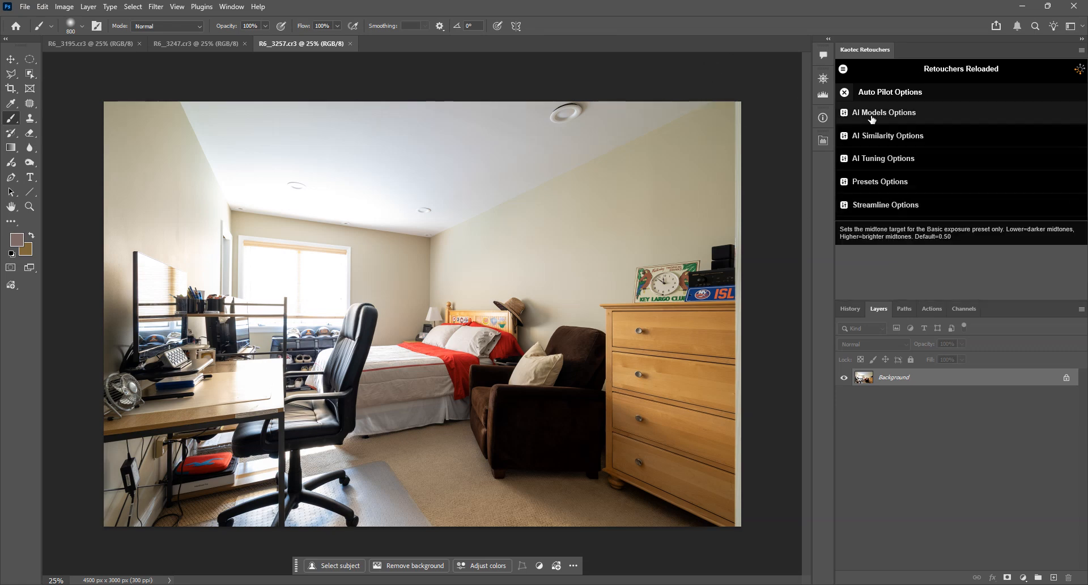
Set the Auto Pilot's Exposure, Enhance and Color presets to AI
click(893, 182)
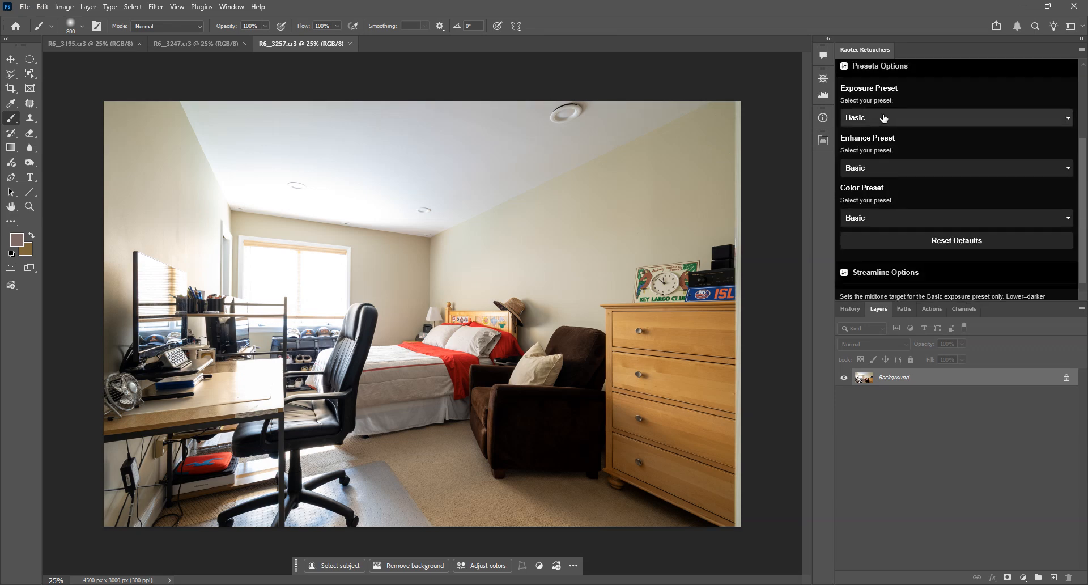
click(885, 117)
click(880, 158)
click(878, 168)
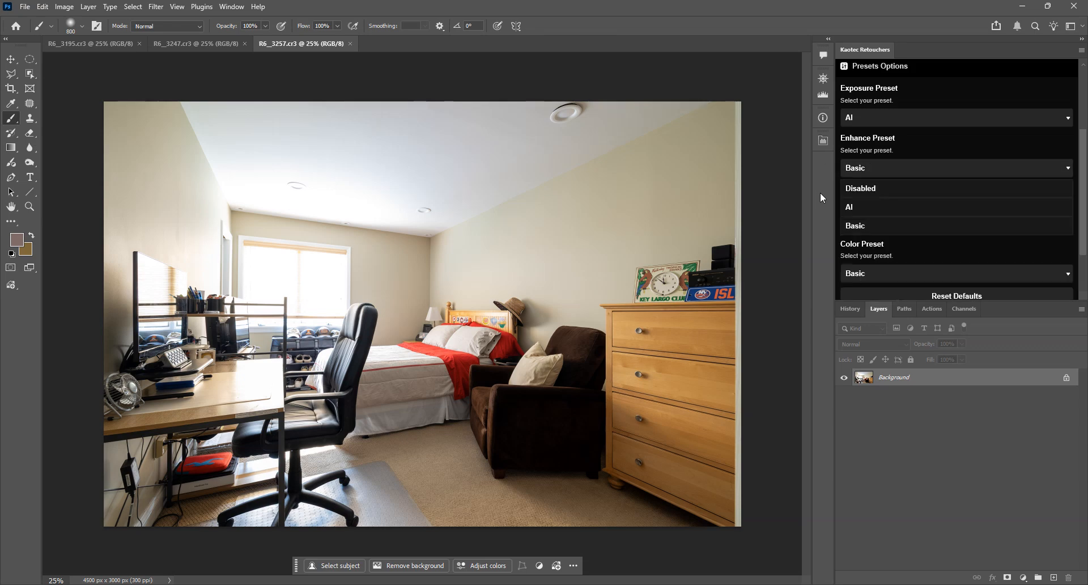
click(878, 207)
click(880, 221)
click(864, 257)
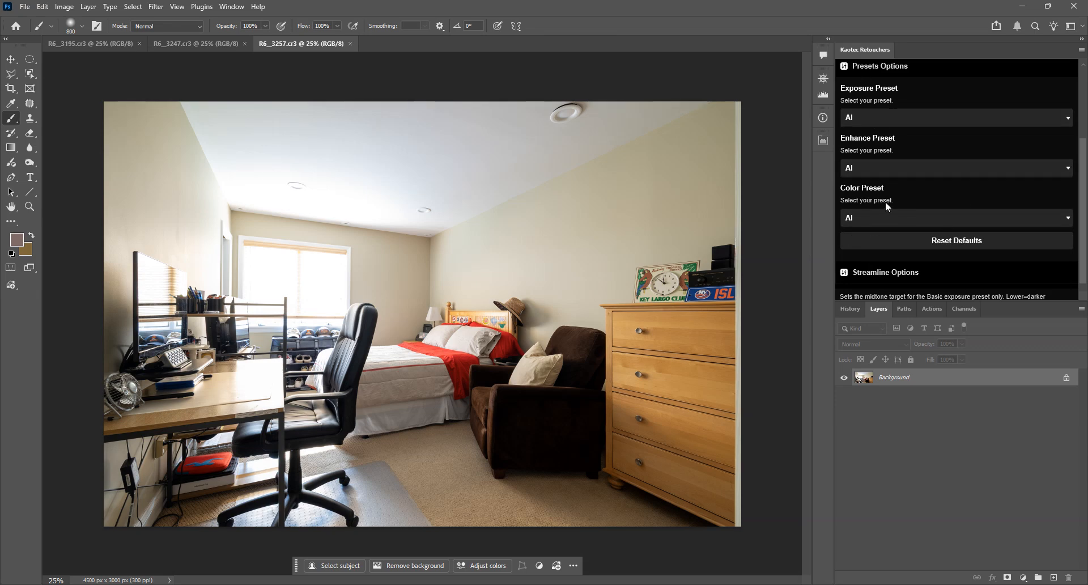
scroll(924, 183, up, 3)
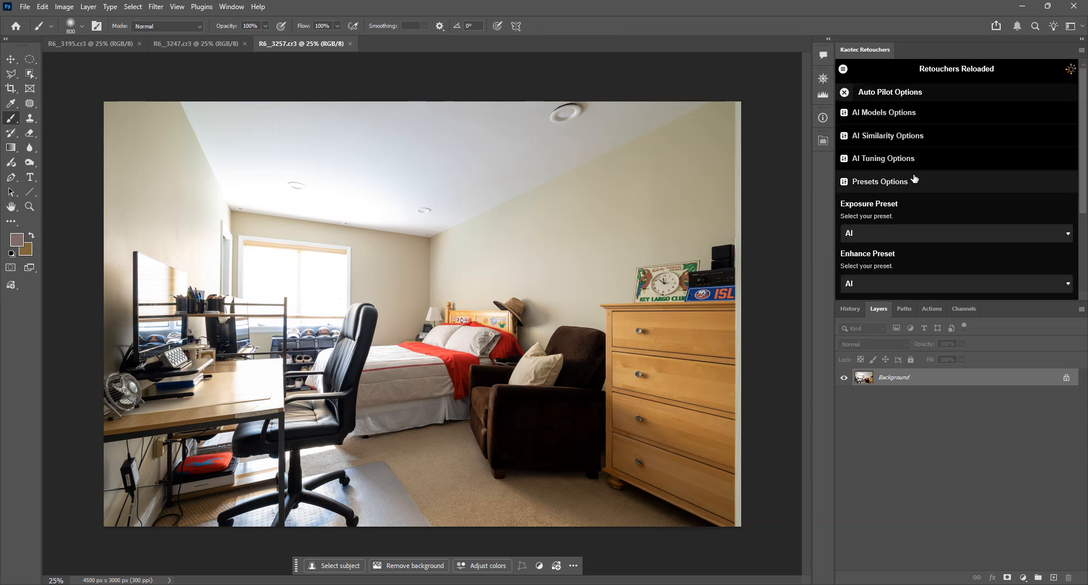
click(905, 182)
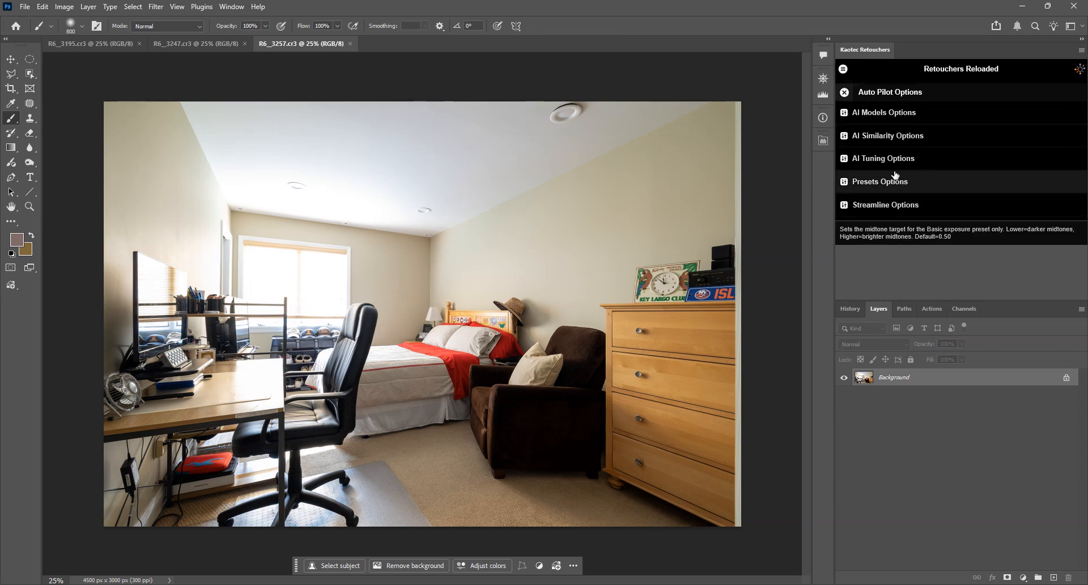
Set the White Balance Strength in the Auto Pilot's AI tuning options to 100
click(891, 160)
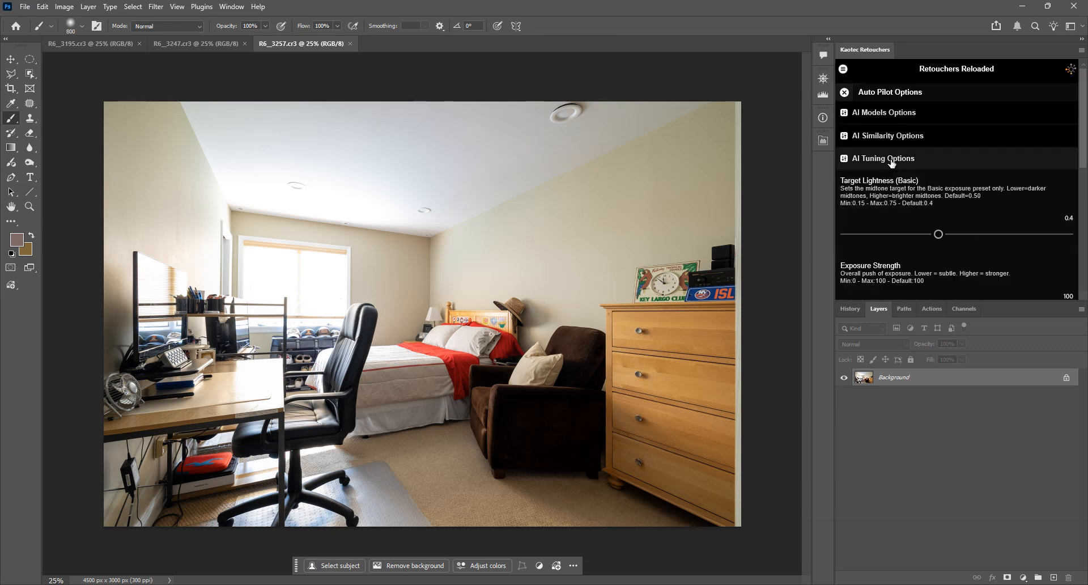
scroll(891, 163, down, 2)
scroll(892, 163, down, 2)
scroll(892, 163, down, 1)
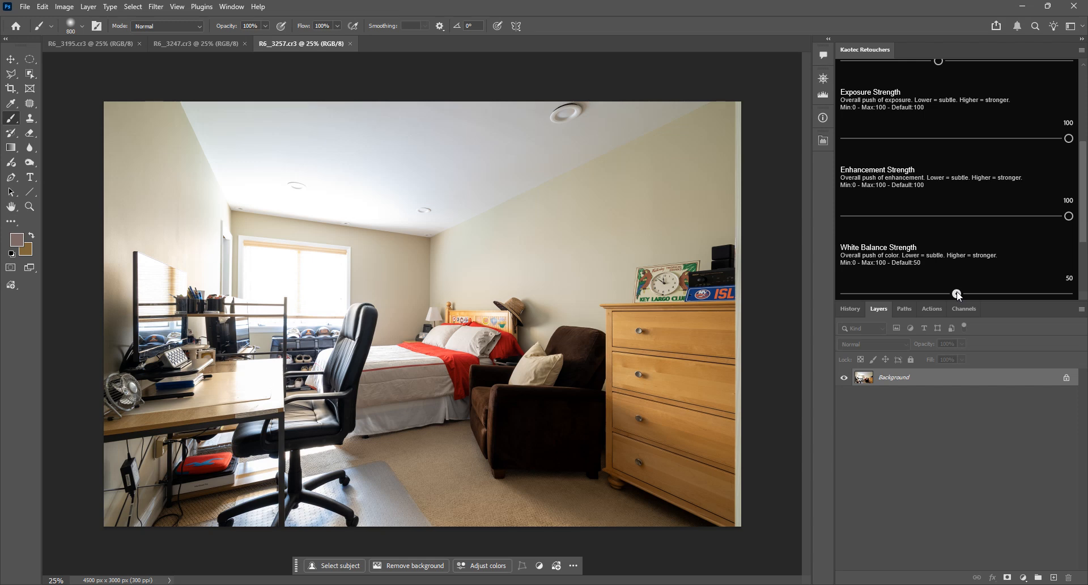
drag(956, 294, 1080, 289)
Try Enhancement Strength 47, Exposure Strength 24 and White Balance Strength 29, and return all three to 100
drag(1069, 216, 951, 216)
drag(1069, 138, 897, 138)
drag(1069, 293, 910, 293)
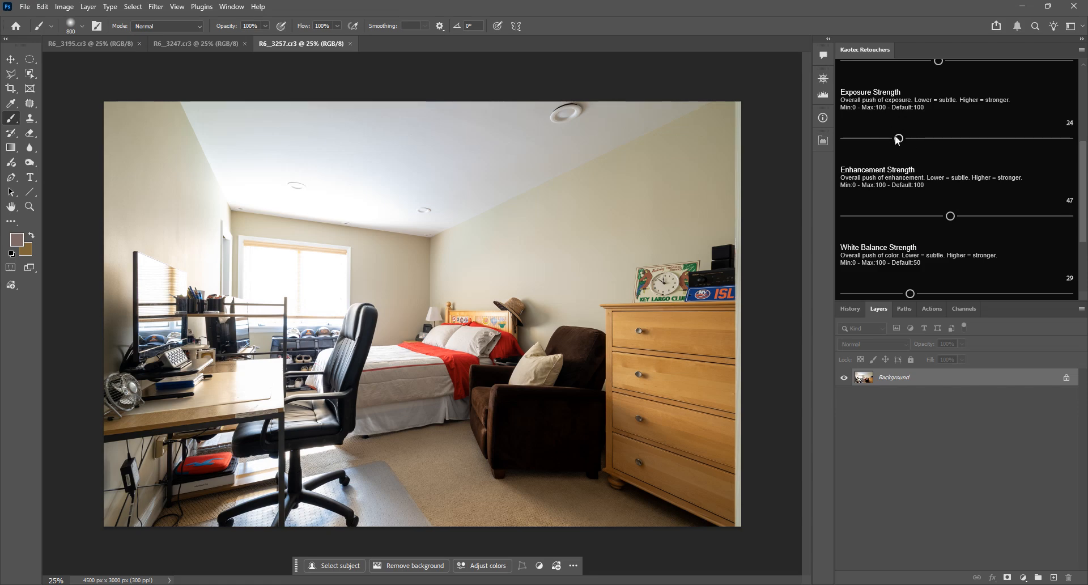
drag(897, 140, 1069, 142)
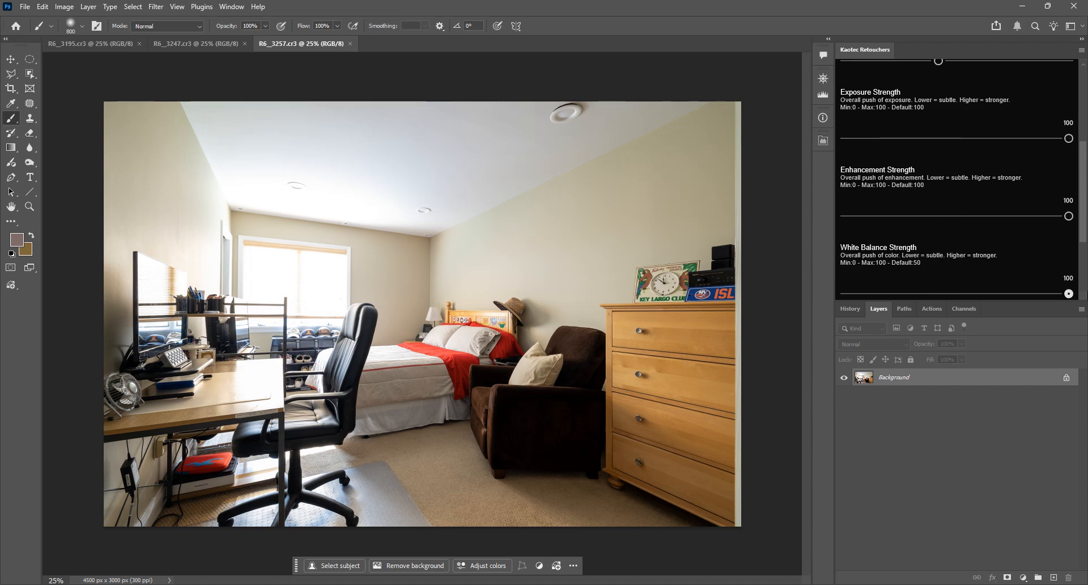
Start the Auto Pilot Trainer on R6__3257.cr3 and set Highlights to -54 and Shadows to +61
scroll(948, 218, up, 5)
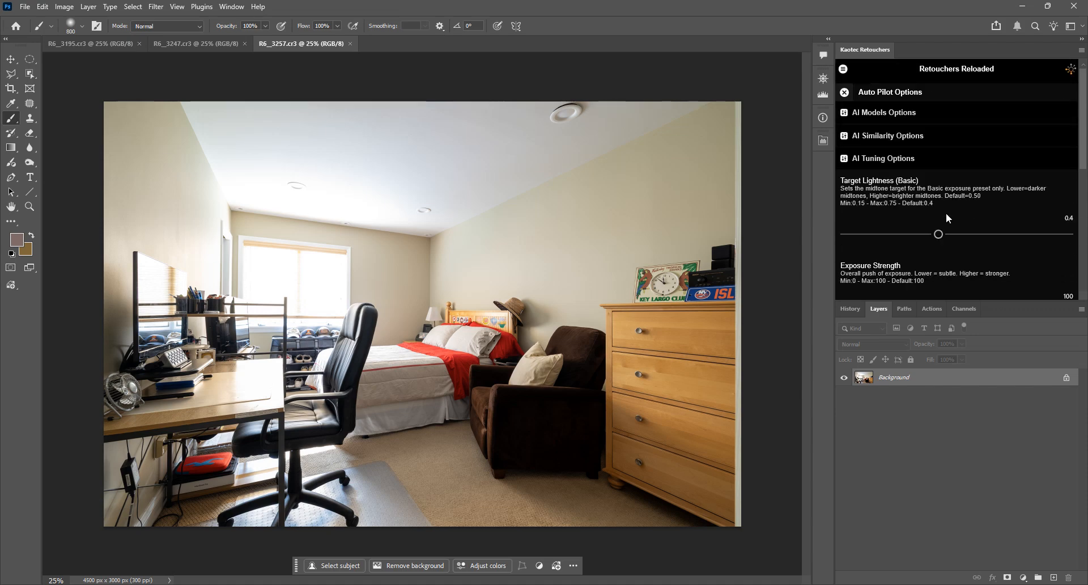
click(844, 93)
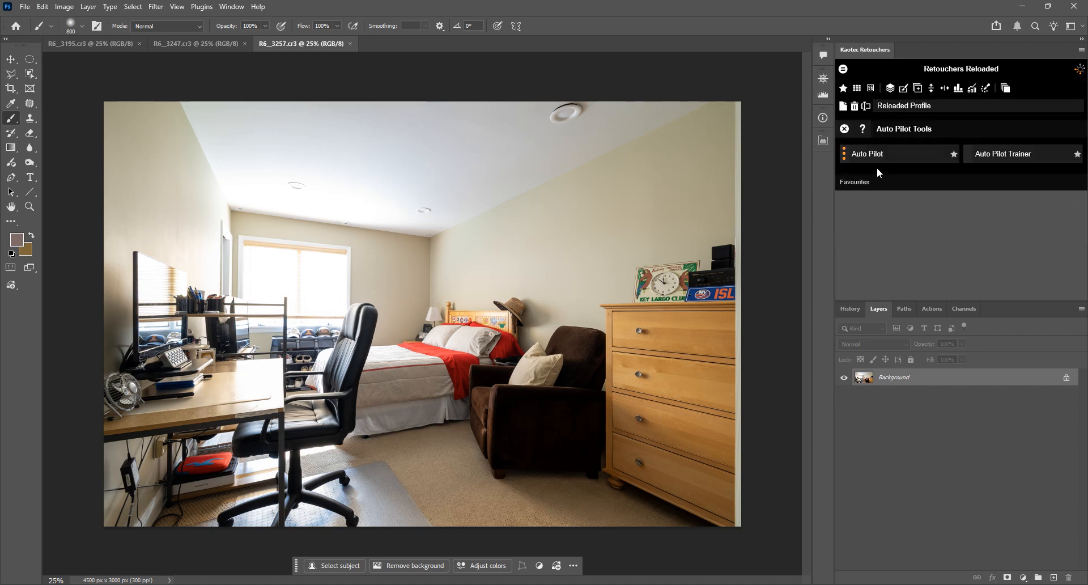
click(1020, 155)
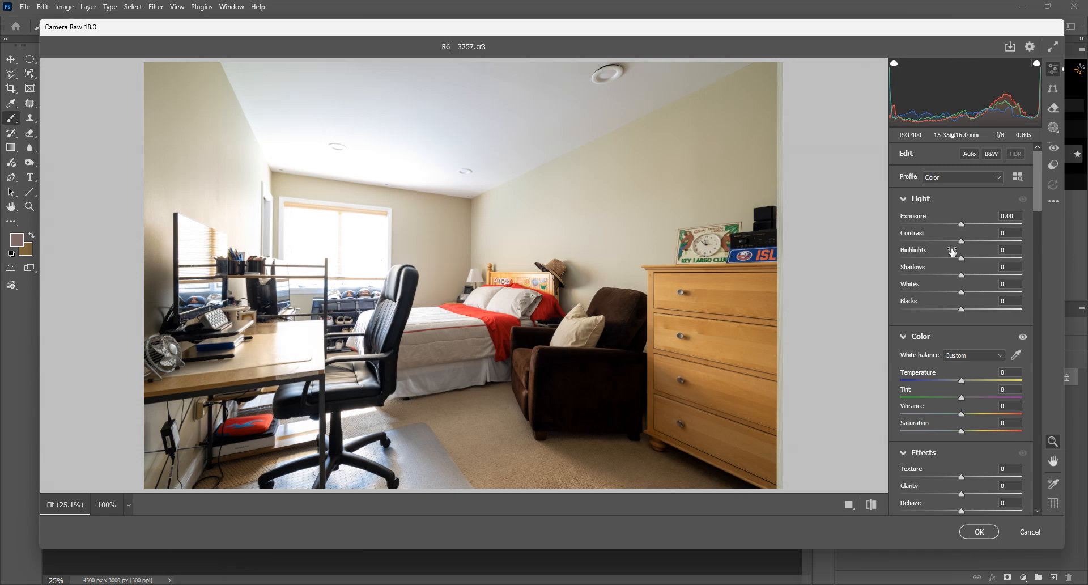
drag(961, 259, 997, 275)
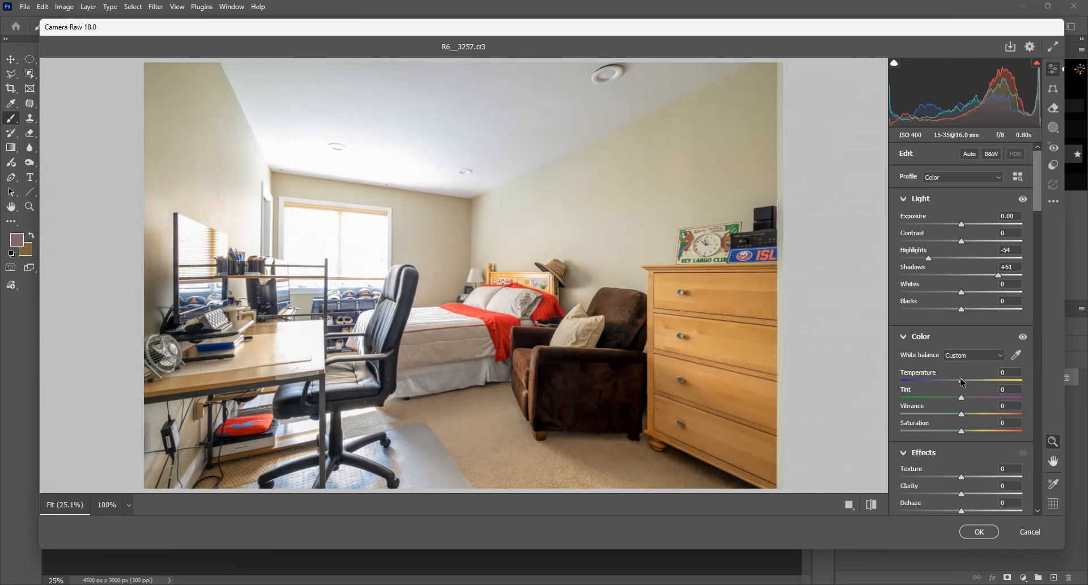
Set the photo's Temperature to -3, Contrast to +23, Dehaze to +18, Vibrance to -8 and Saturation to -16
drag(963, 382, 962, 383)
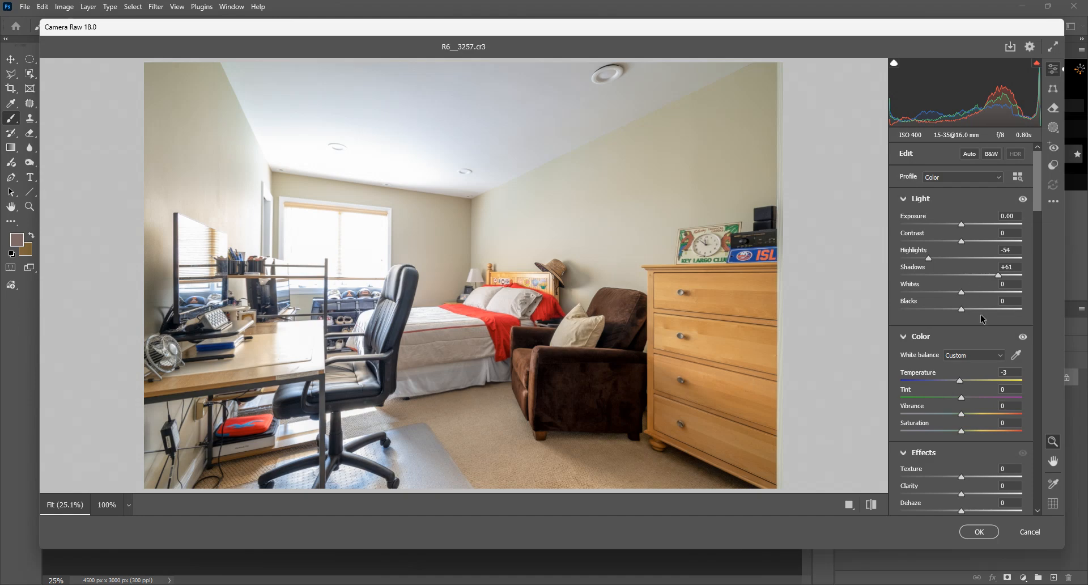
click(977, 242)
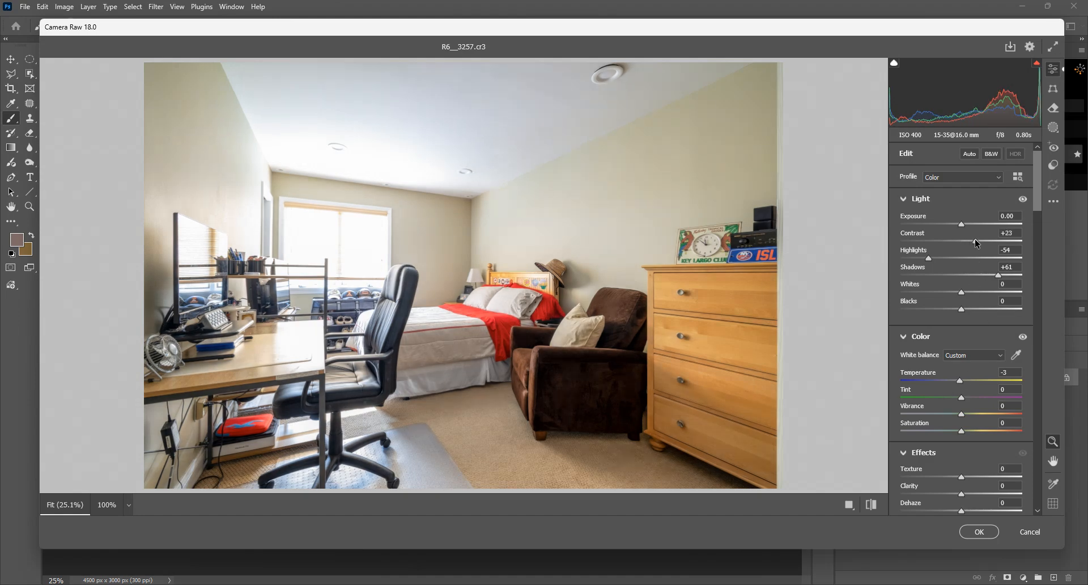
click(976, 512)
drag(976, 515, 972, 513)
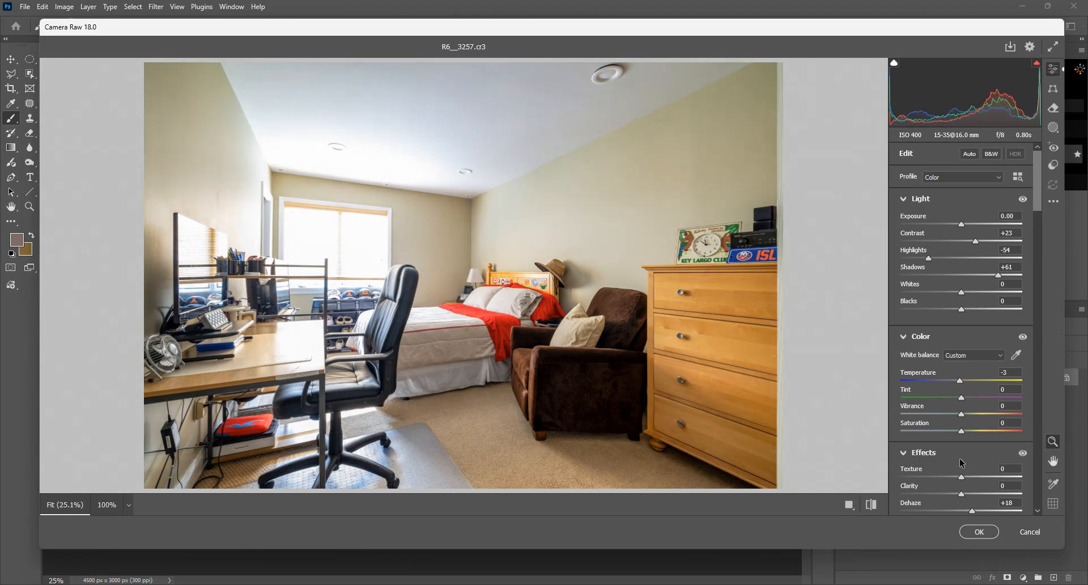
drag(963, 415, 953, 432)
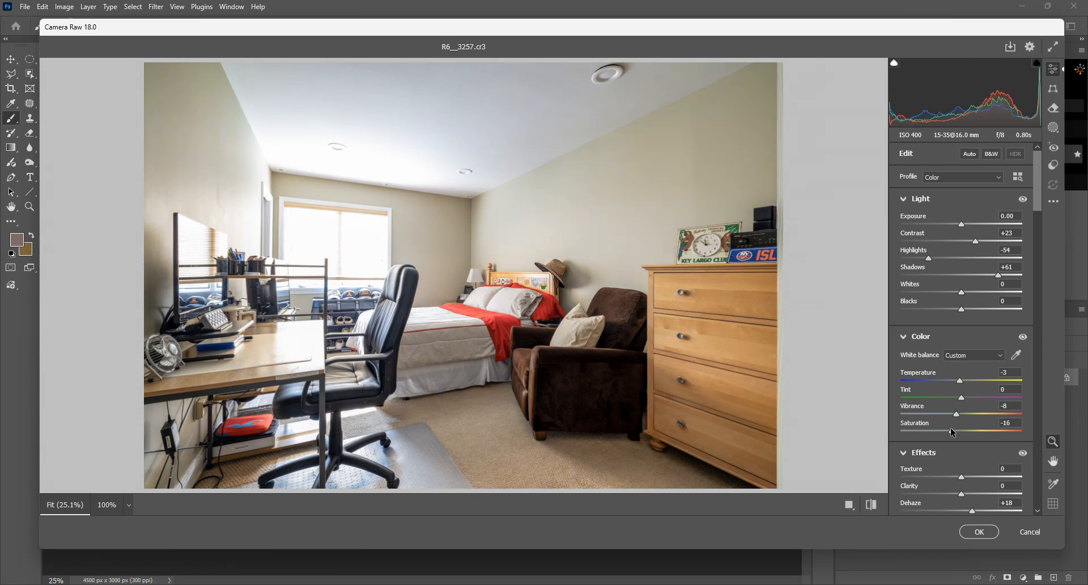
Compare the bedroom photo's edits with its default settings and apply the Camera Raw adjustments
click(872, 505)
click(872, 505)
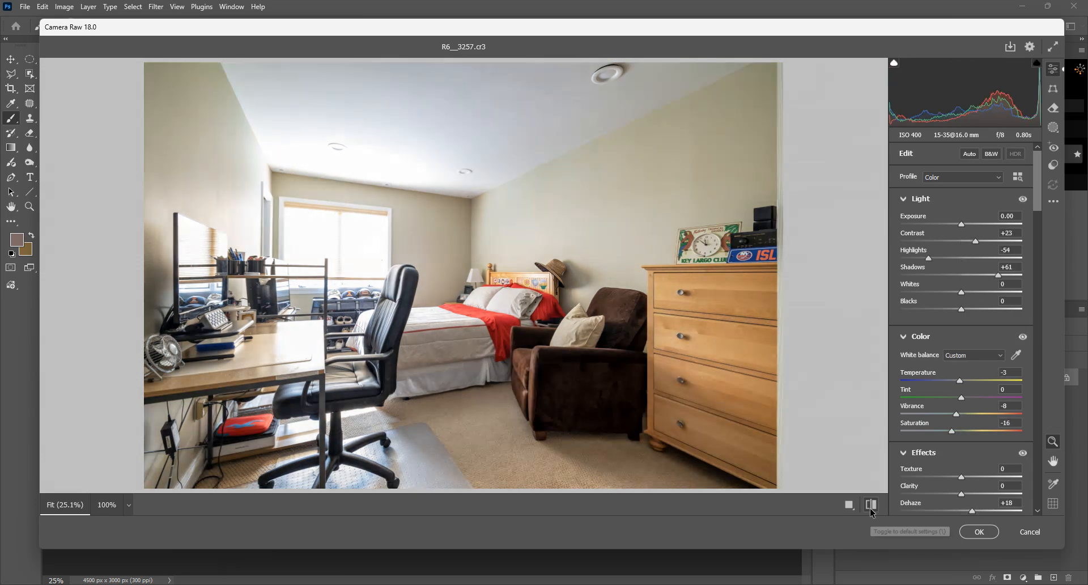
click(871, 506)
click(872, 506)
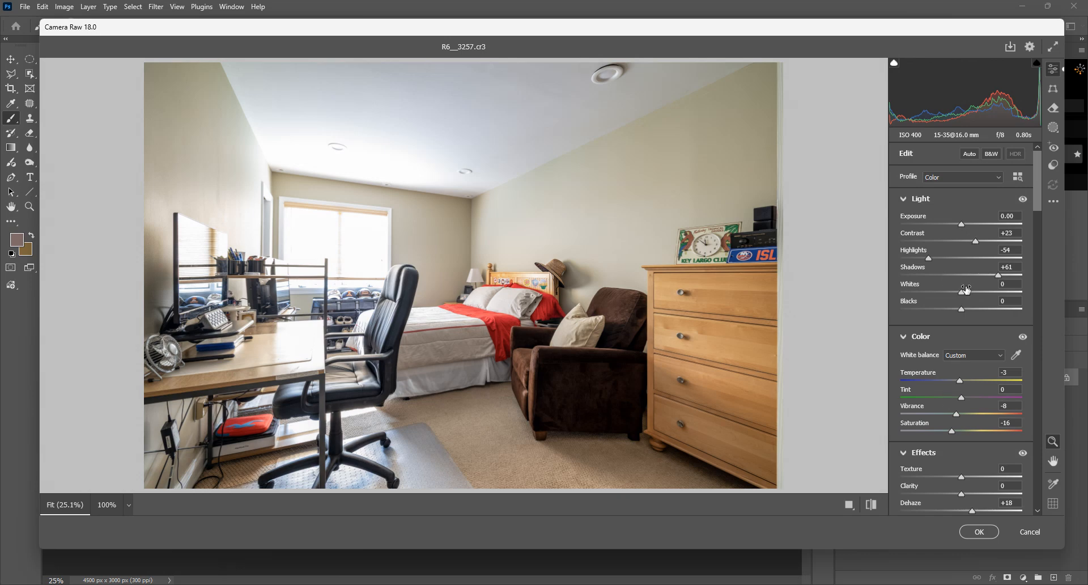
click(980, 531)
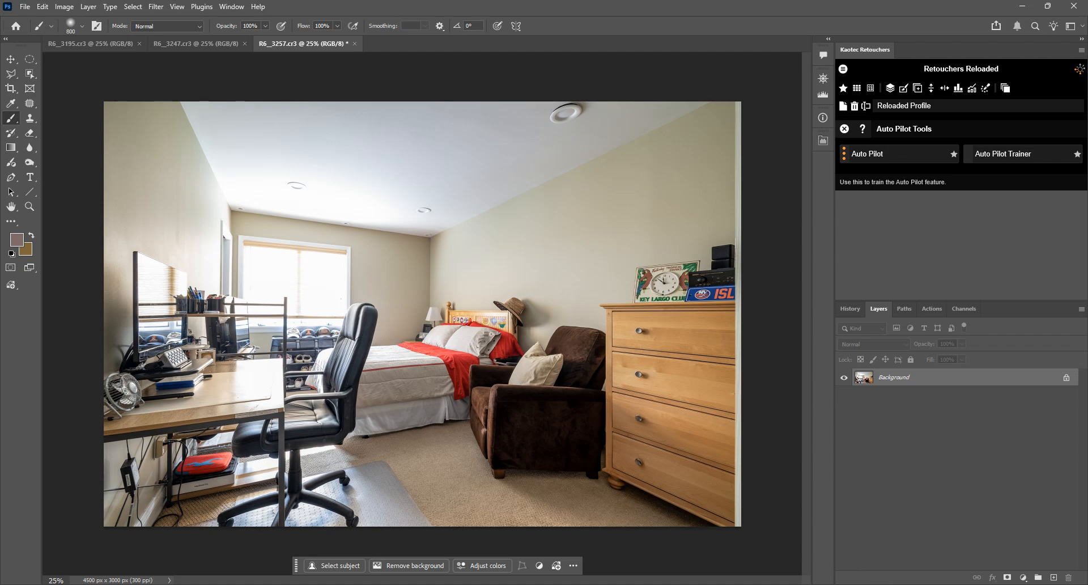
Open the training file aputcdata.jsonl from the Test Model folder in Cursor and examine its recorded data line
key(alt+Tab)
double_click(244, 100)
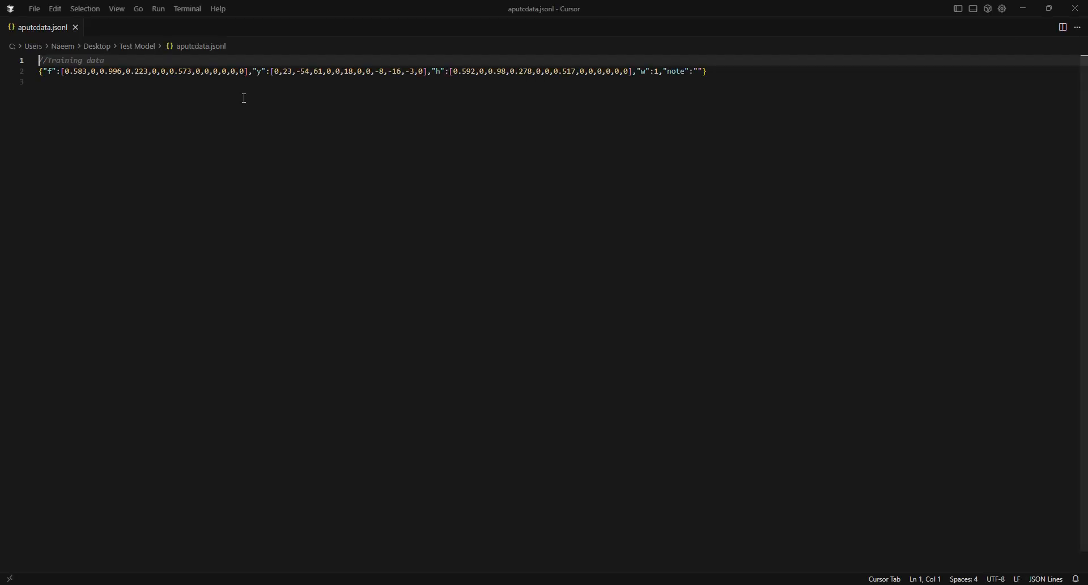
drag(739, 72, 16, 72)
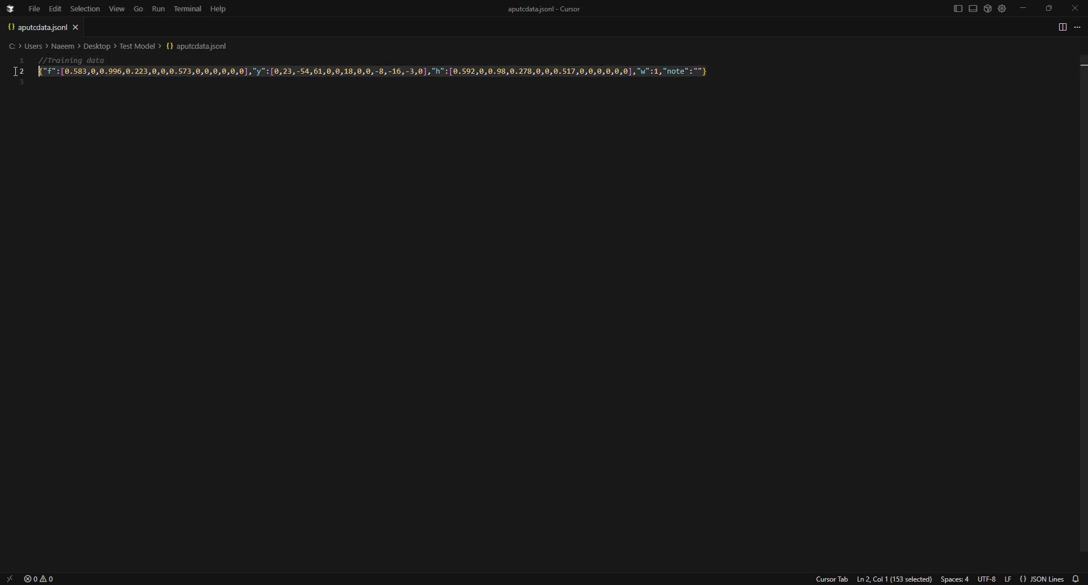
click(712, 72)
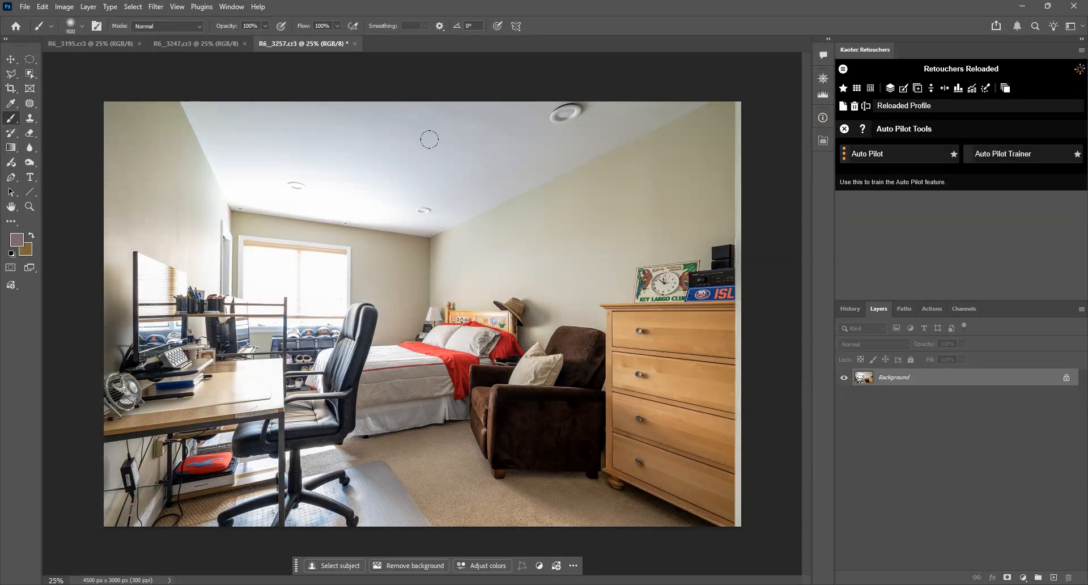
Run Auto Pilot on R6__3247.cr3, compare the photo with and without the generated layer, and delete that layer
key(ctrl+shift+Tab)
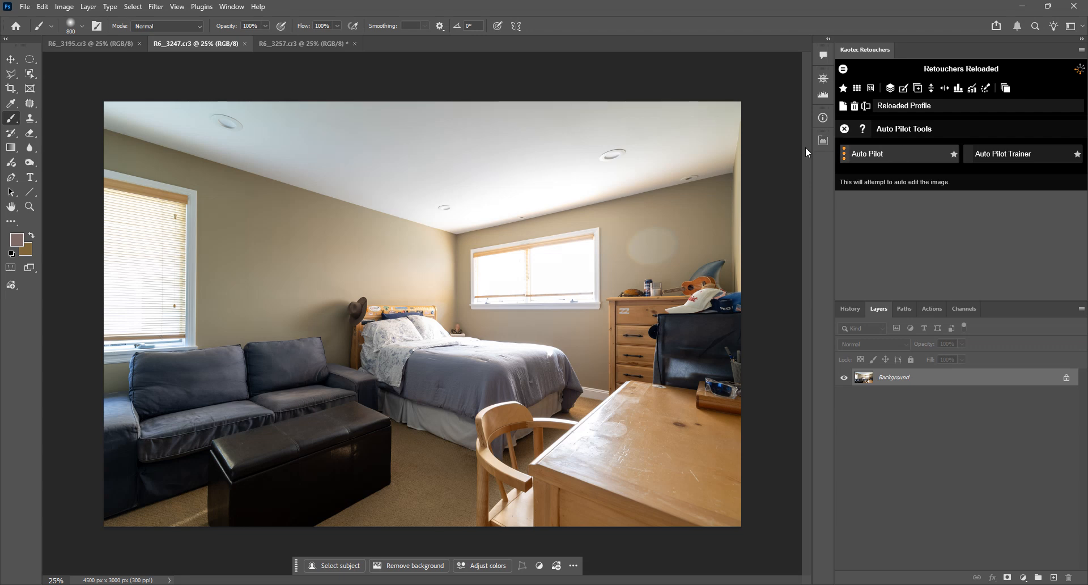
click(878, 162)
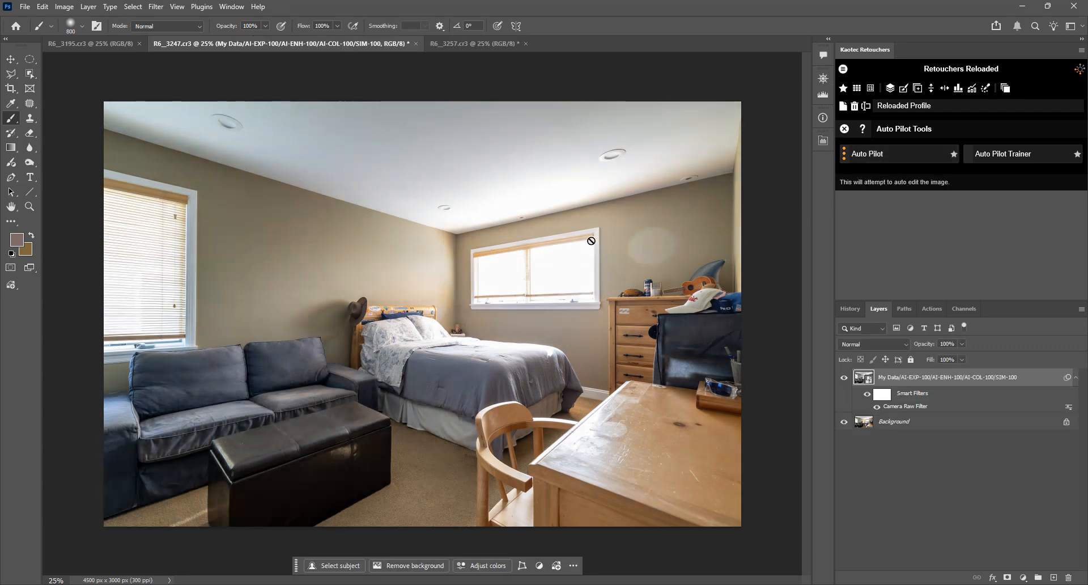
click(844, 378)
click(844, 378)
click(845, 379)
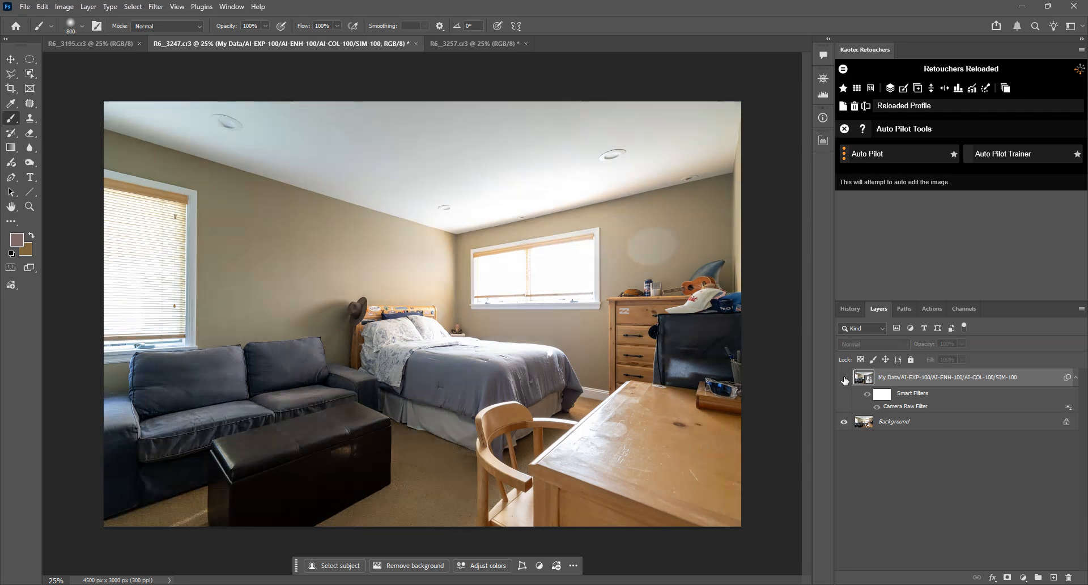
click(845, 378)
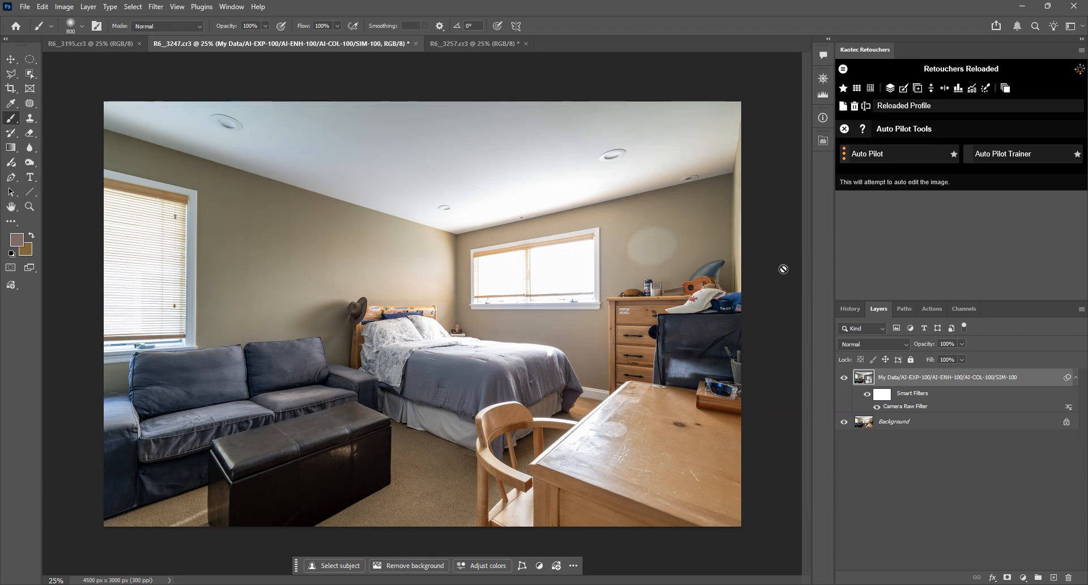
drag(864, 381, 1068, 577)
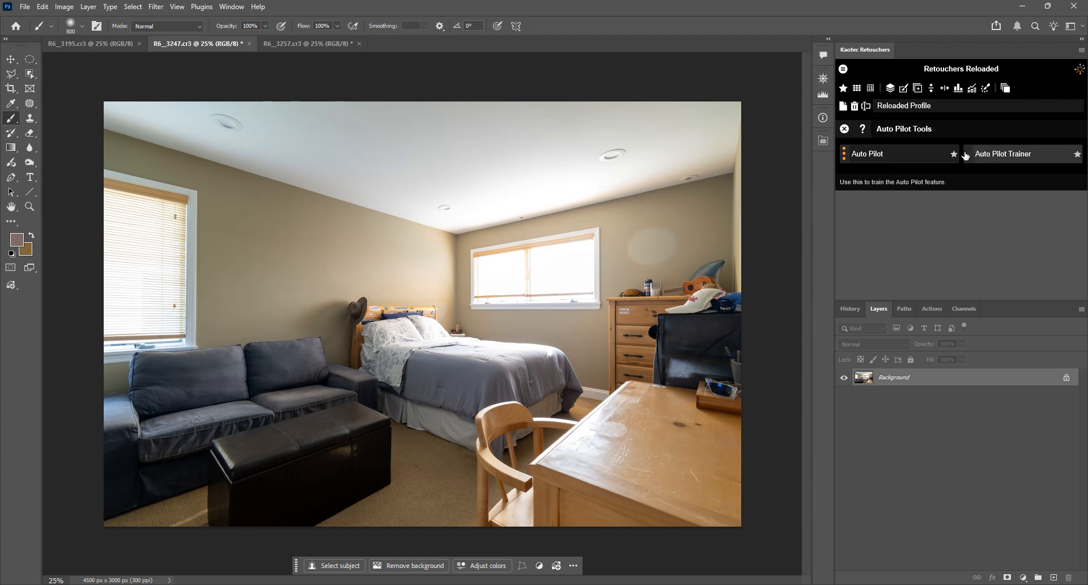
Start the Auto Pilot Trainer on R6__3247.cr3, discard a trial Exposure of -1.45, and set Highlights to -68
click(1024, 162)
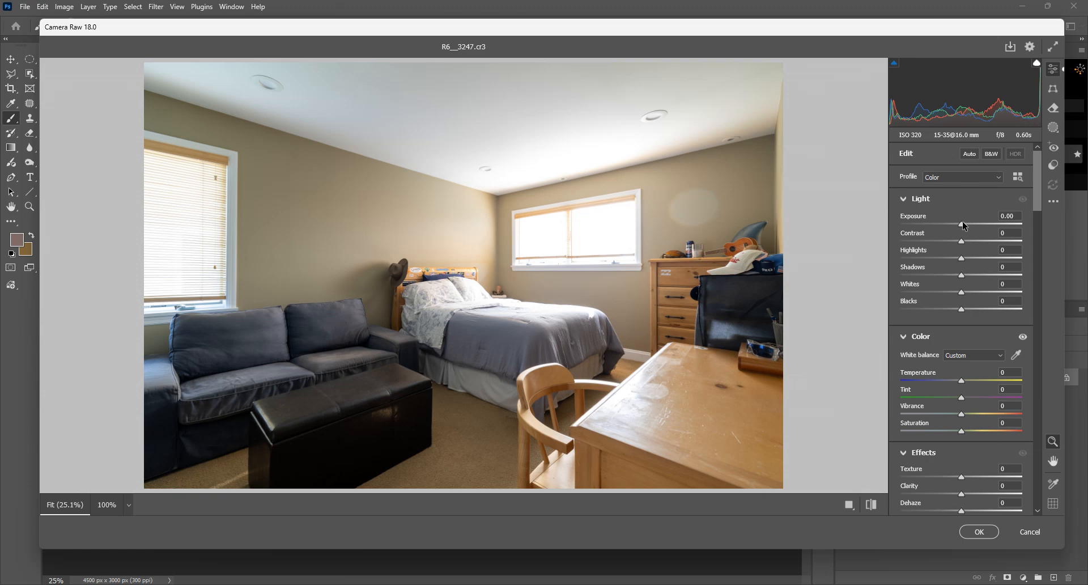
drag(965, 226, 945, 224)
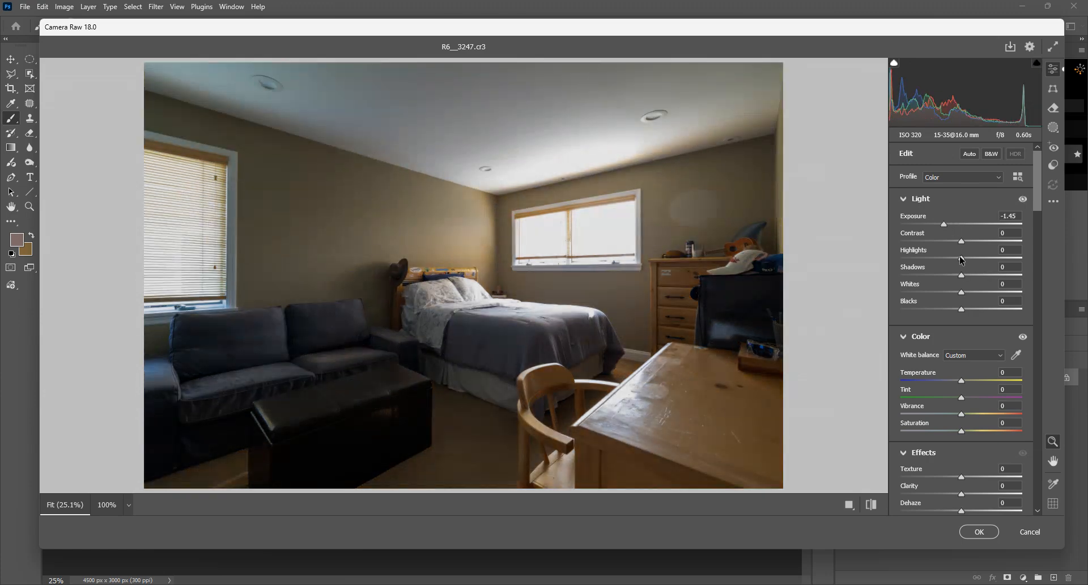
drag(962, 259, 900, 261)
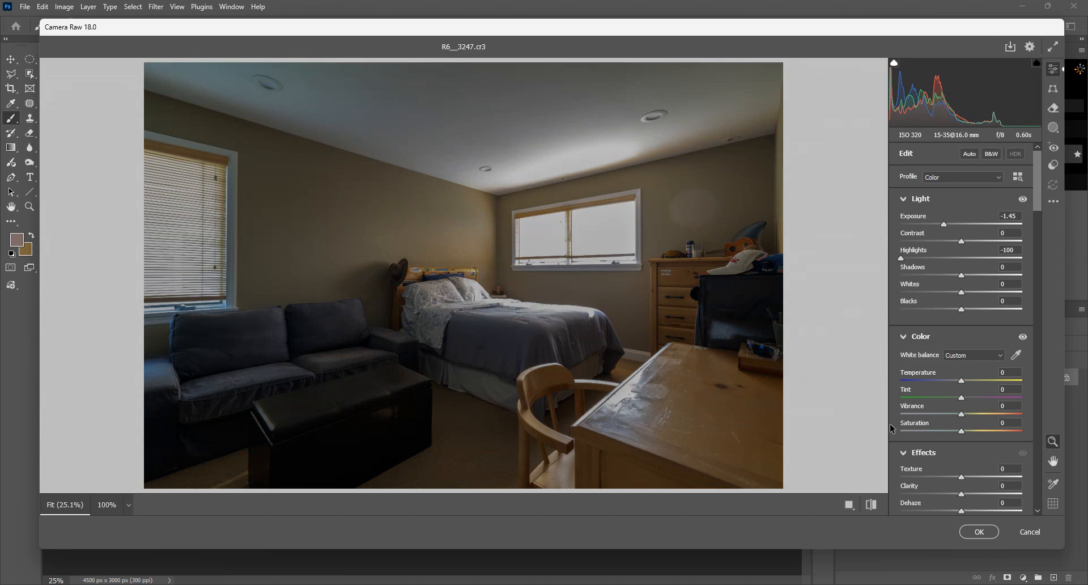
click(871, 505)
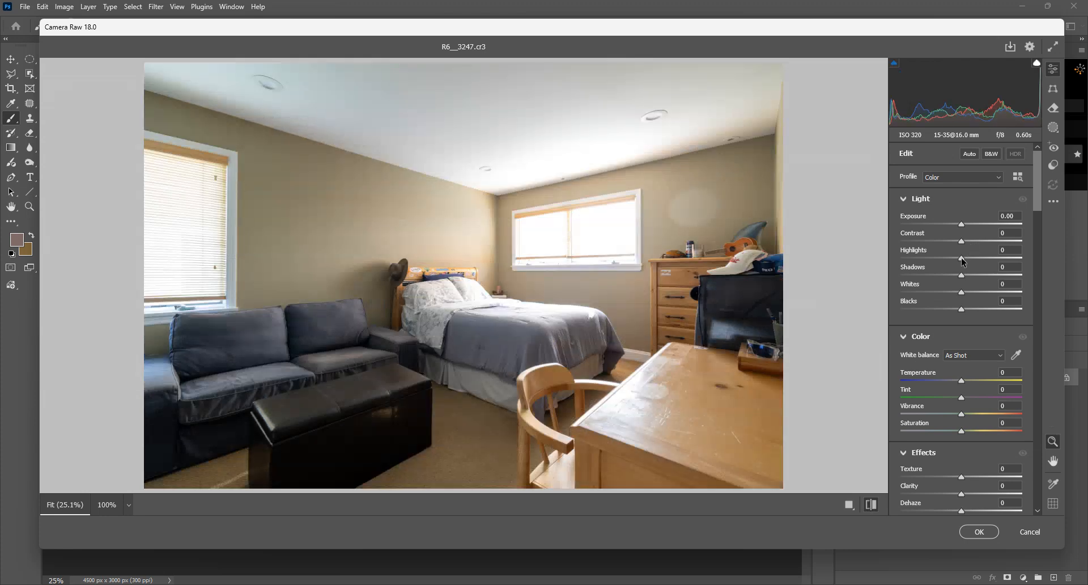
drag(962, 258, 919, 261)
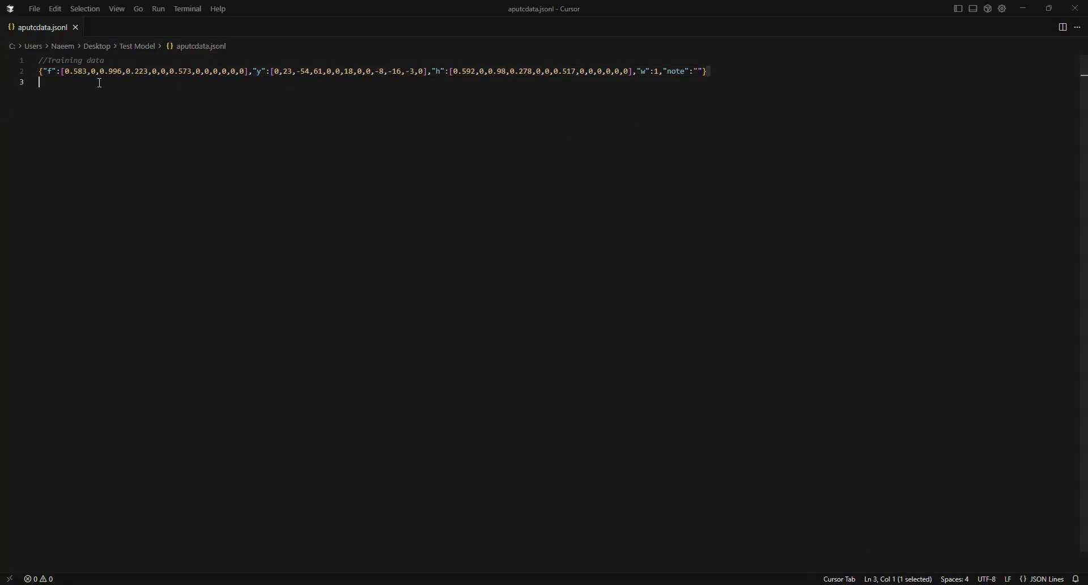
Switch to aputcdata.jsonl in Cursor, delete the recorded training data line and undo the deletion
key(shift+Home)
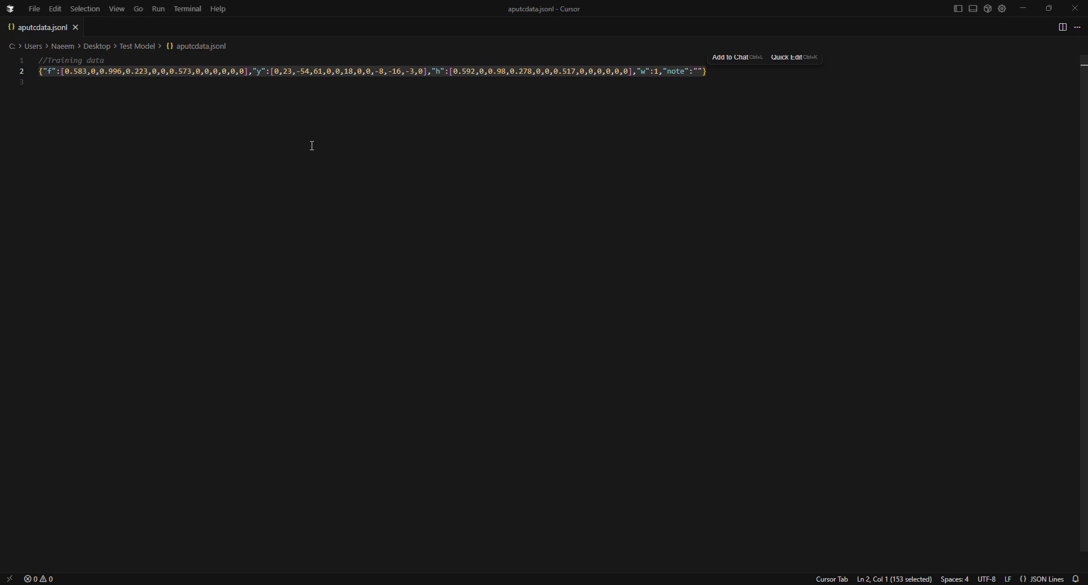
key(BackSpace)
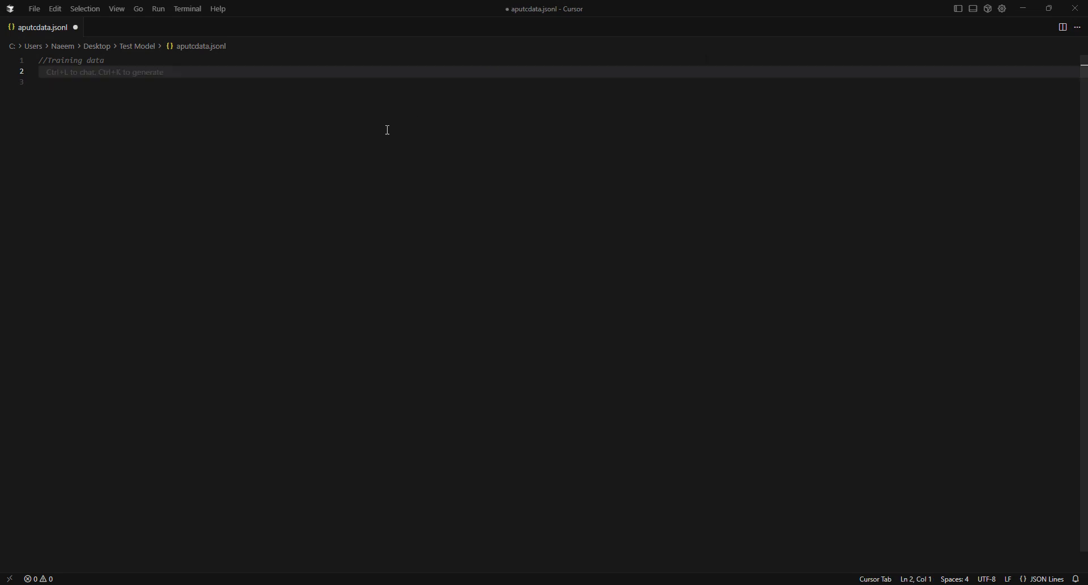
key(ctrl+z)
click(717, 75)
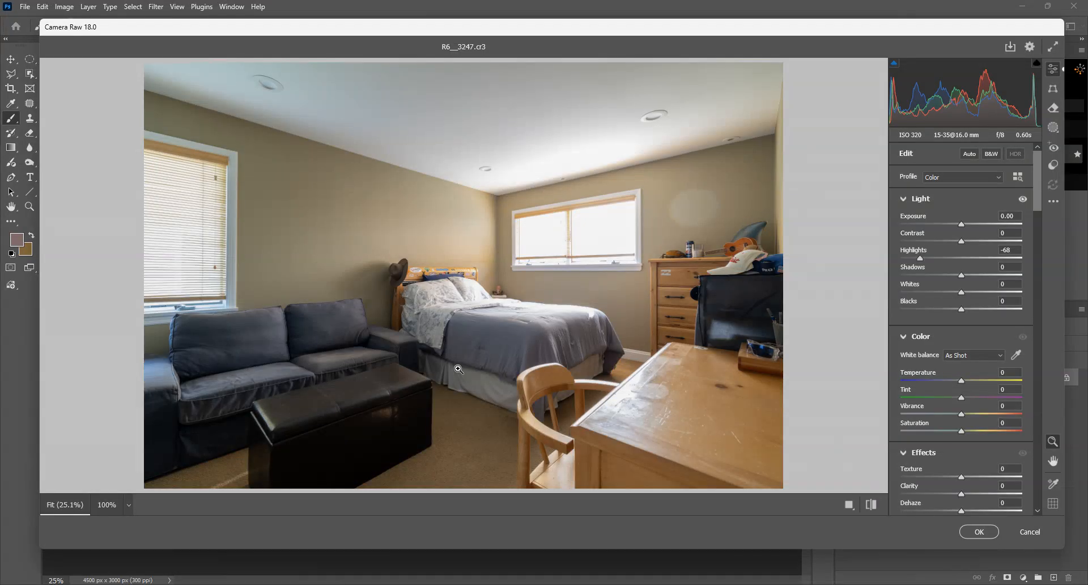
Back in Photoshop's Camera Raw, set Shadows to +42, Contrast to +18, Temperature to -3, Vibrance to -10, Saturation to -9 and Dehaze to +16
drag(962, 275, 991, 279)
drag(962, 242, 973, 241)
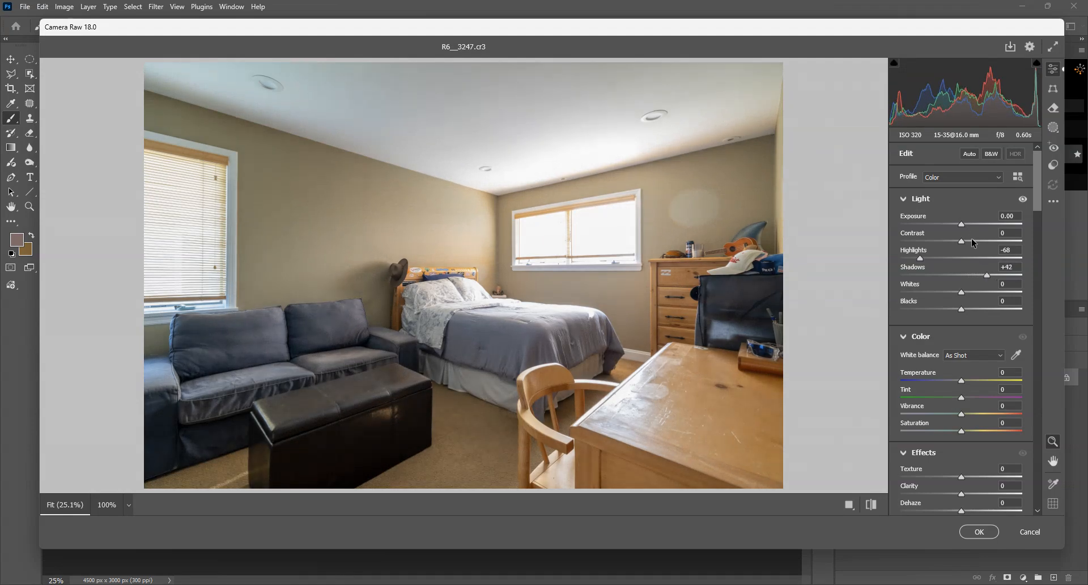
drag(961, 385, 961, 384)
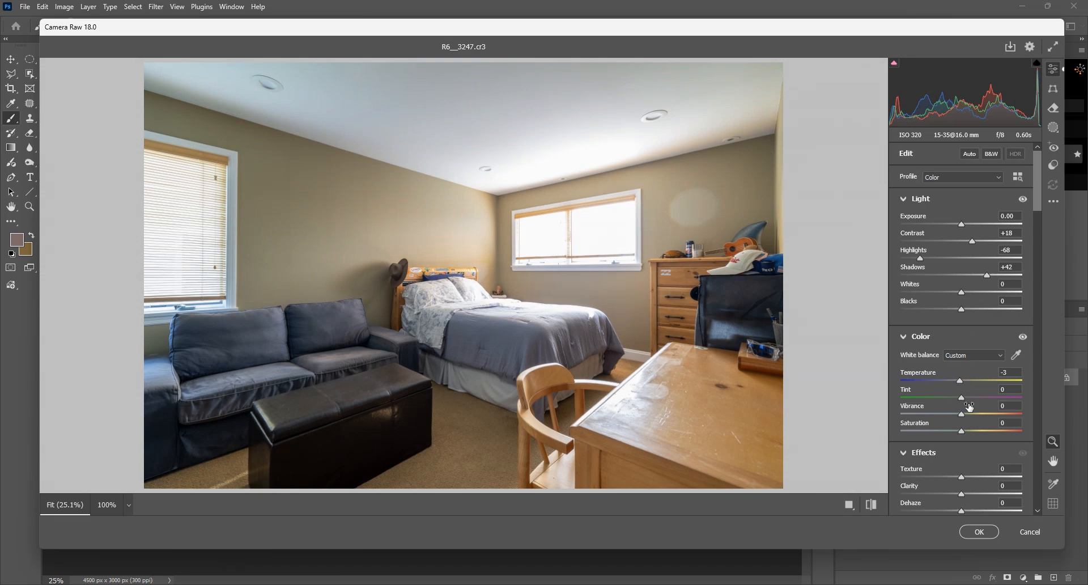
drag(961, 432, 956, 418)
click(972, 512)
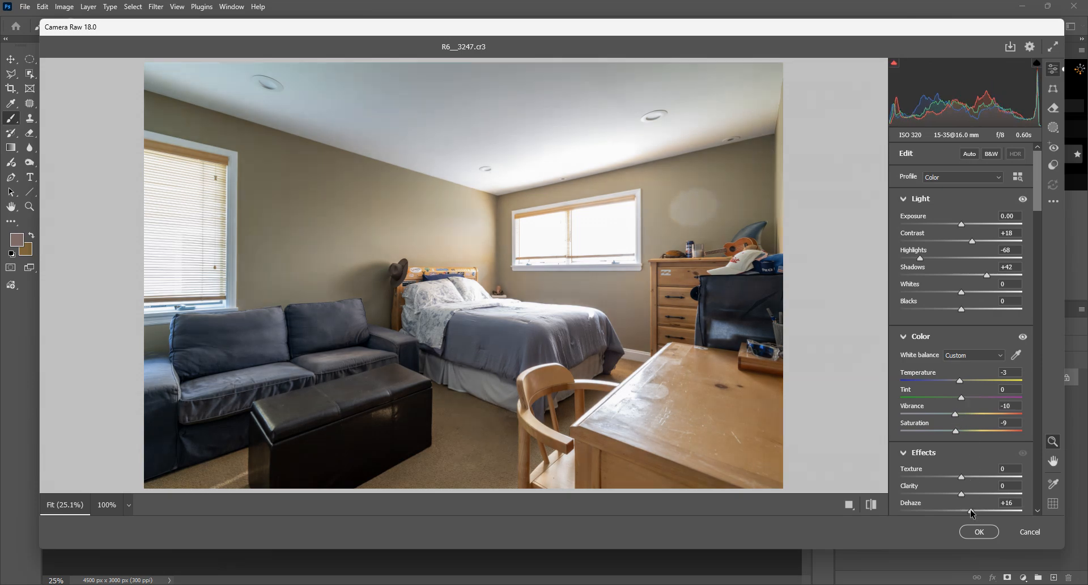
Compare the edits on R6__3247.cr3 with its default settings and apply the Camera Raw adjustments
click(871, 504)
click(872, 505)
click(872, 505)
click(872, 505)
click(872, 505)
click(970, 531)
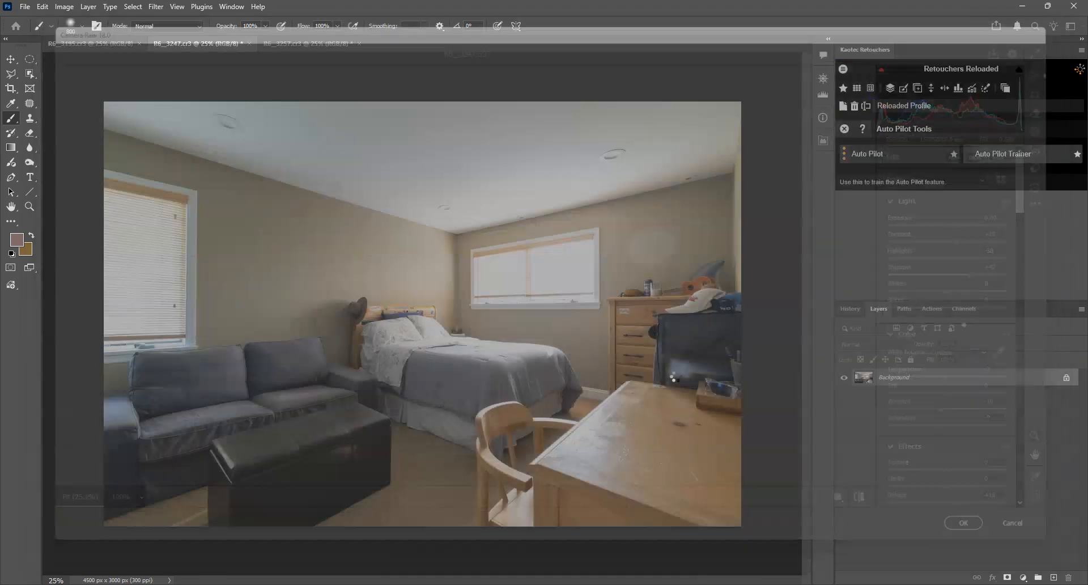
Revert R6__3247.cr3 and R6__3257.cr3 to their originally opened states and run Auto Pilot on both photos
click(850, 308)
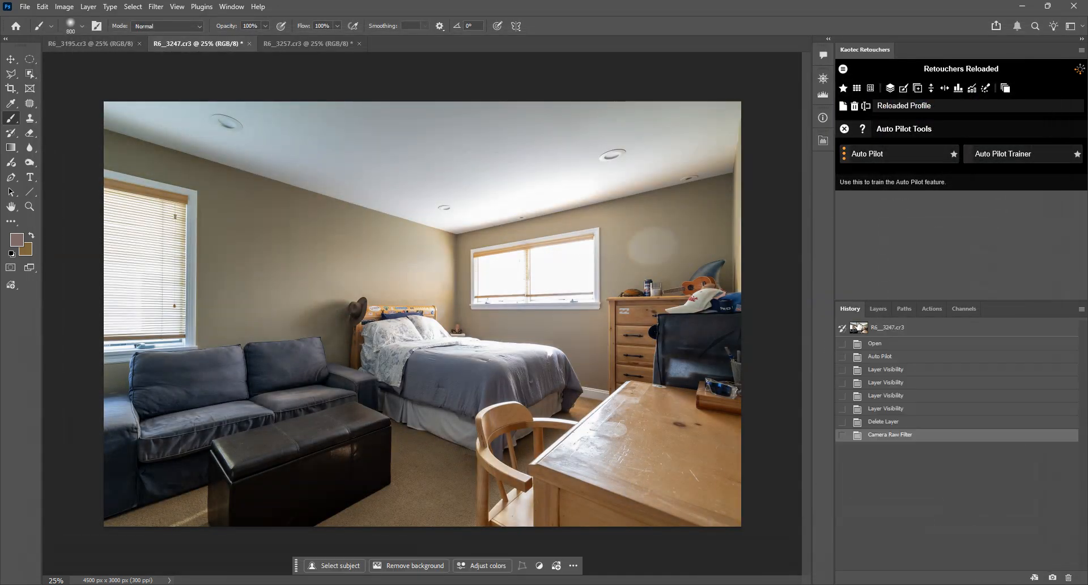
click(860, 327)
key(ctrl+Tab)
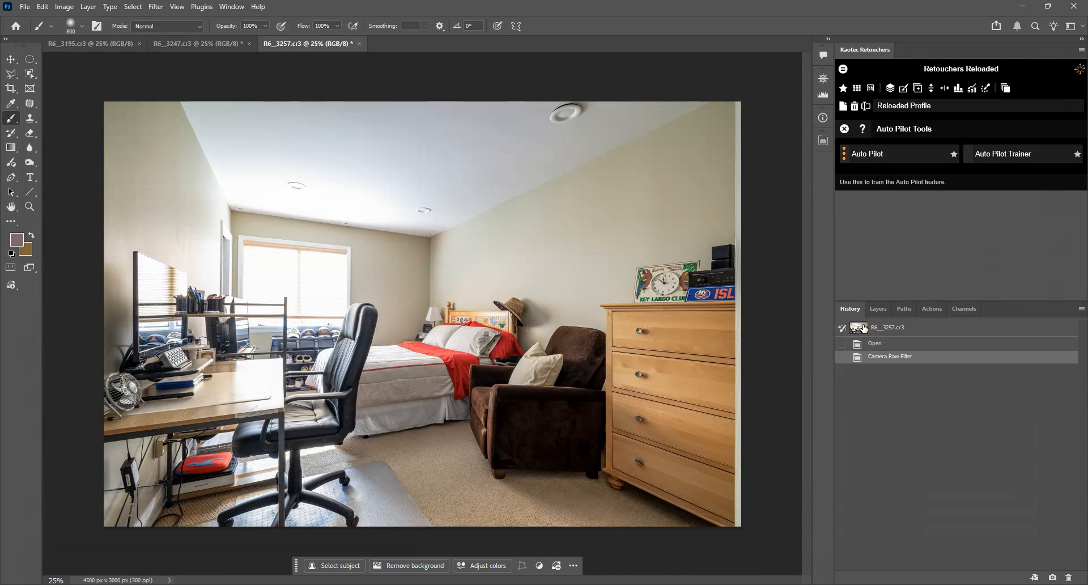
click(879, 309)
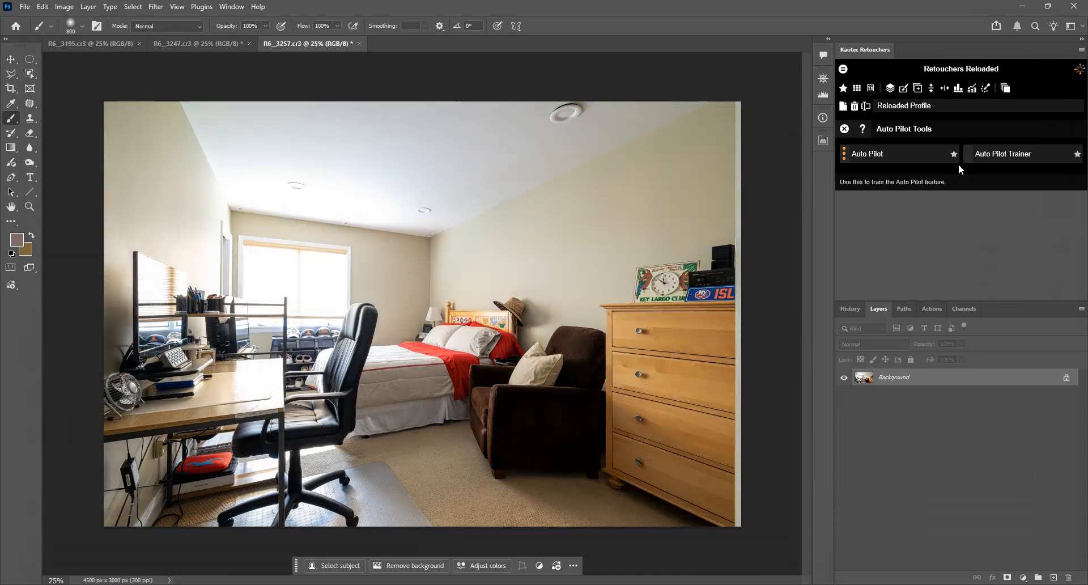
click(902, 154)
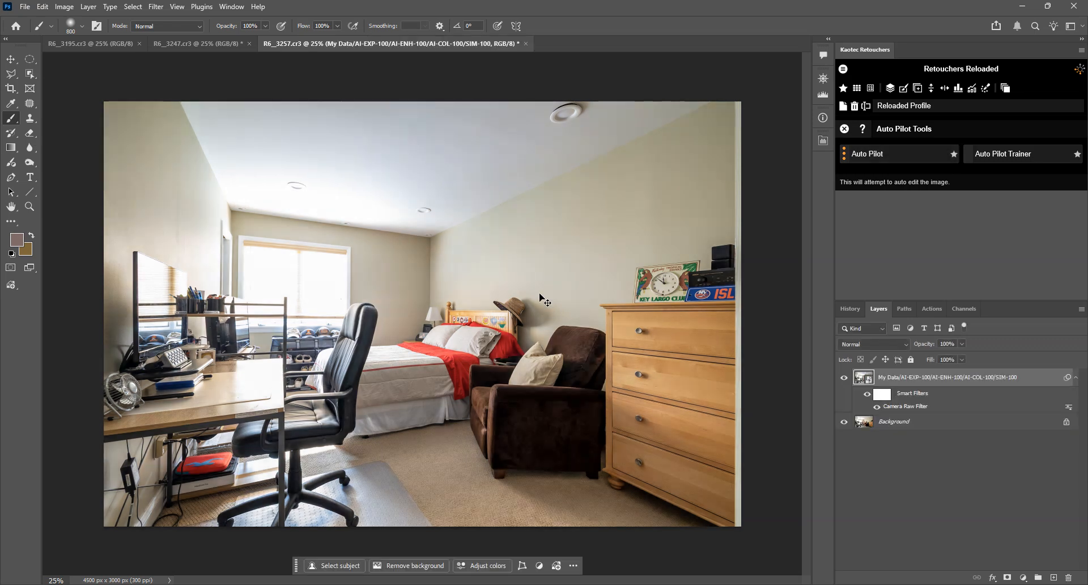
key(ctrl+shift+Tab)
click(876, 155)
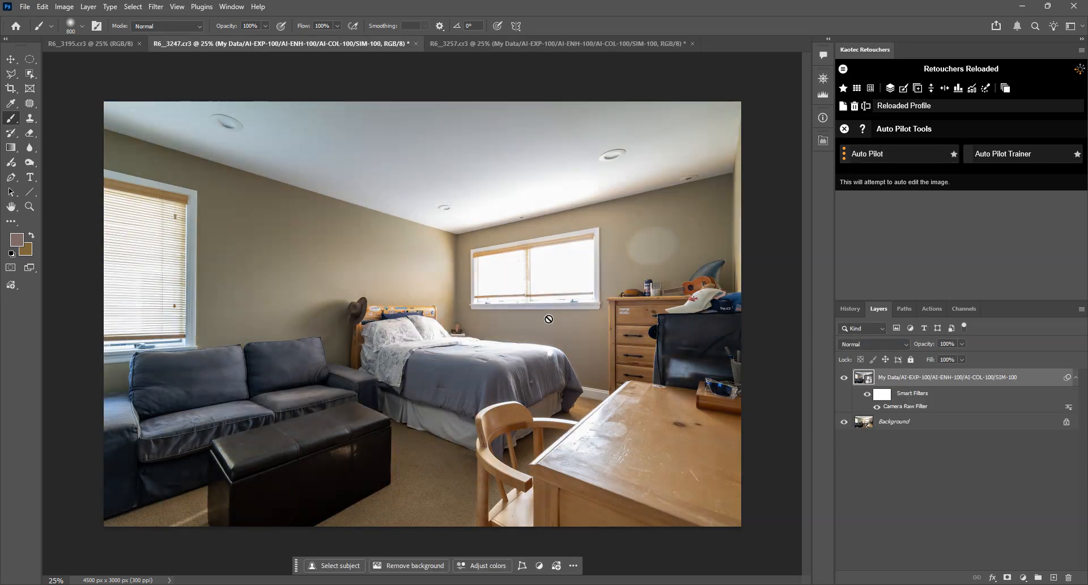
Run Auto Pilot on R6__3195.cr3, compare the result with the original by undoing and redoing it, and leave it undone
key(ctrl+shift+Tab)
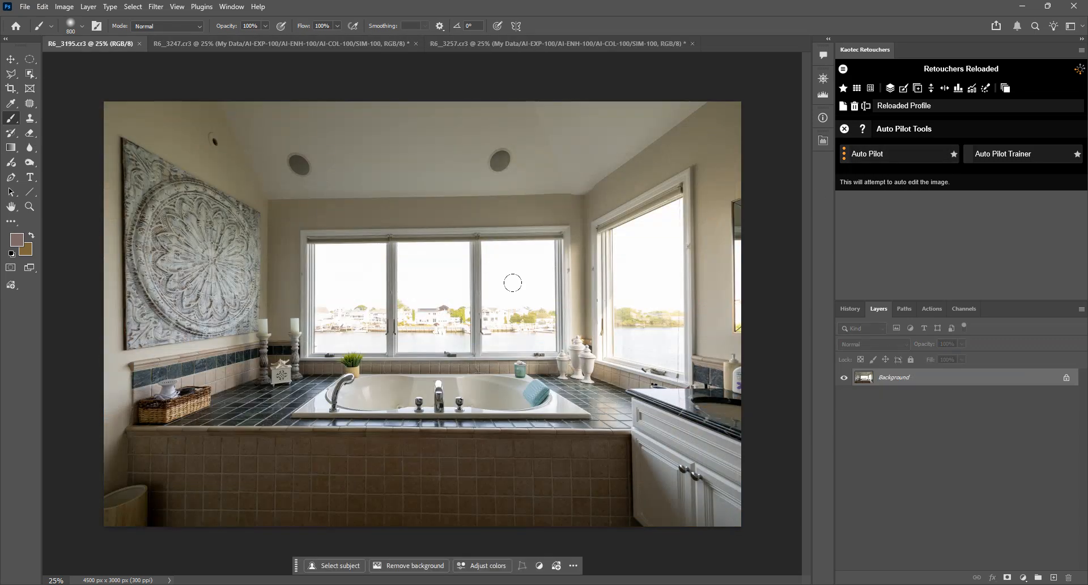
click(895, 159)
key(ctrl+z)
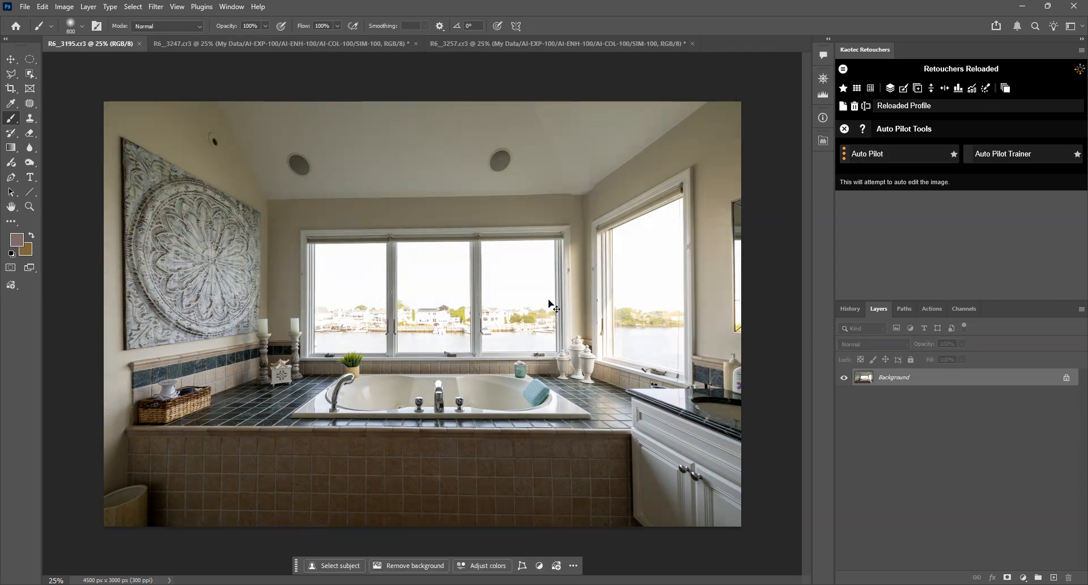
key(ctrl+shift+z)
key(ctrl+z)
Start the Auto Pilot Trainer on R6__3195.cr3 and set Highlights to -55, Shadows to +40 and Contrast to +24
click(1002, 156)
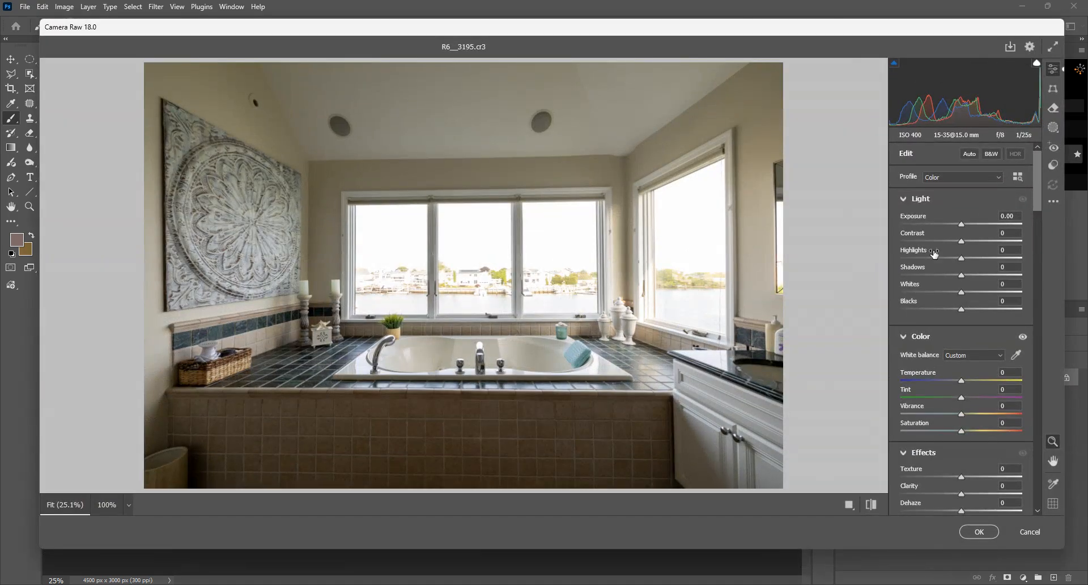
click(927, 258)
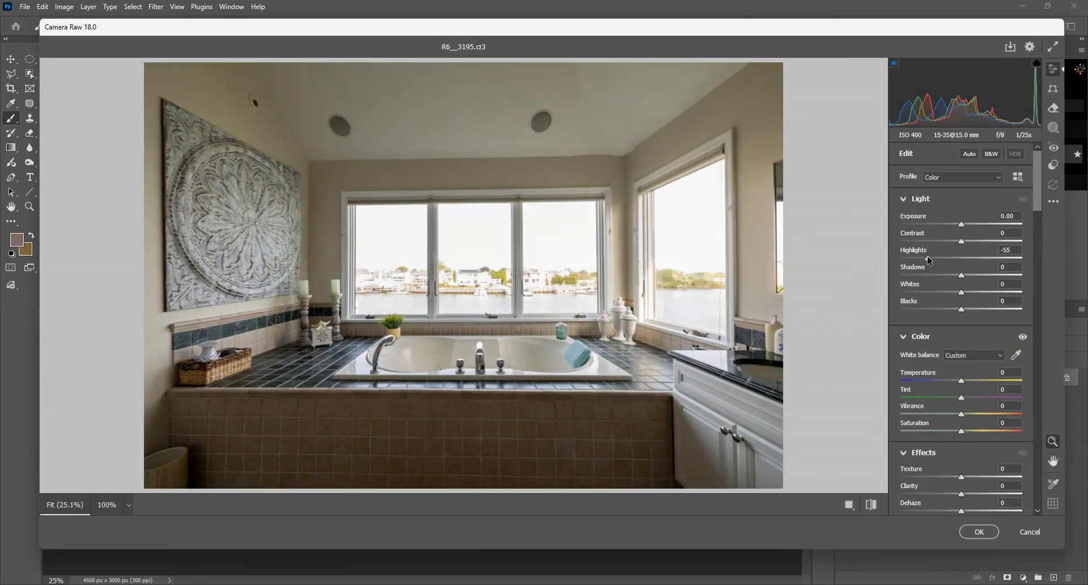
drag(962, 275, 987, 276)
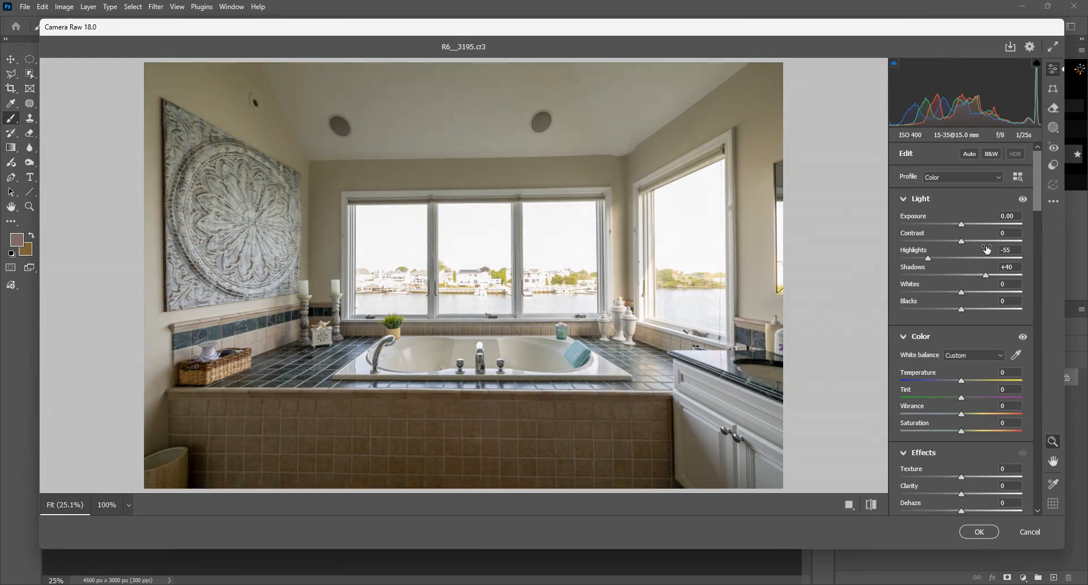
click(980, 241)
drag(978, 240, 974, 241)
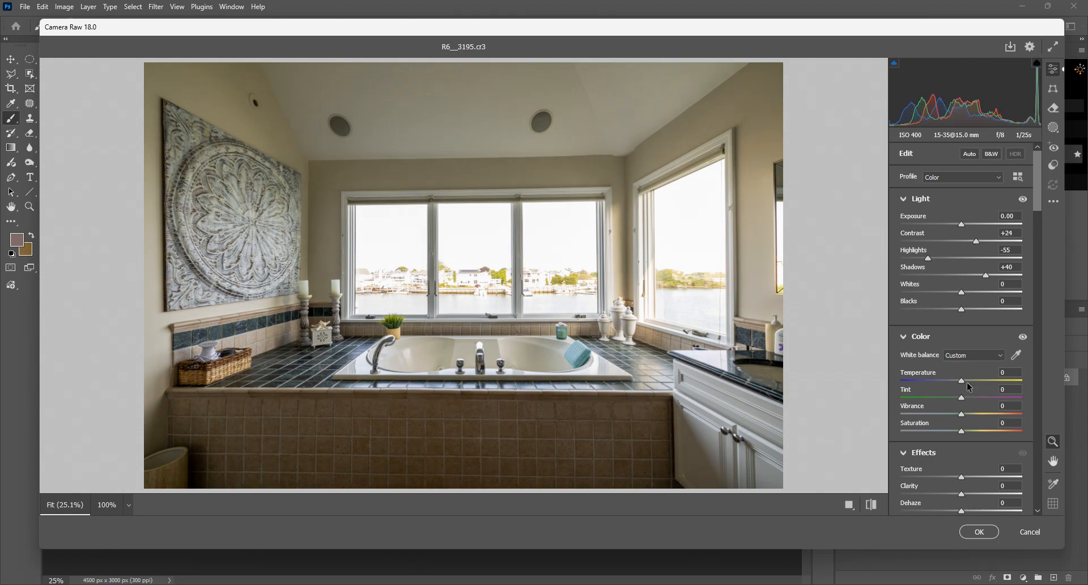
Sample the white balance from the bathroom ceiling, refine it to Temperature -5 and Tint +8, and set Blacks to +64 and Dehaze to +11
click(1016, 355)
click(444, 80)
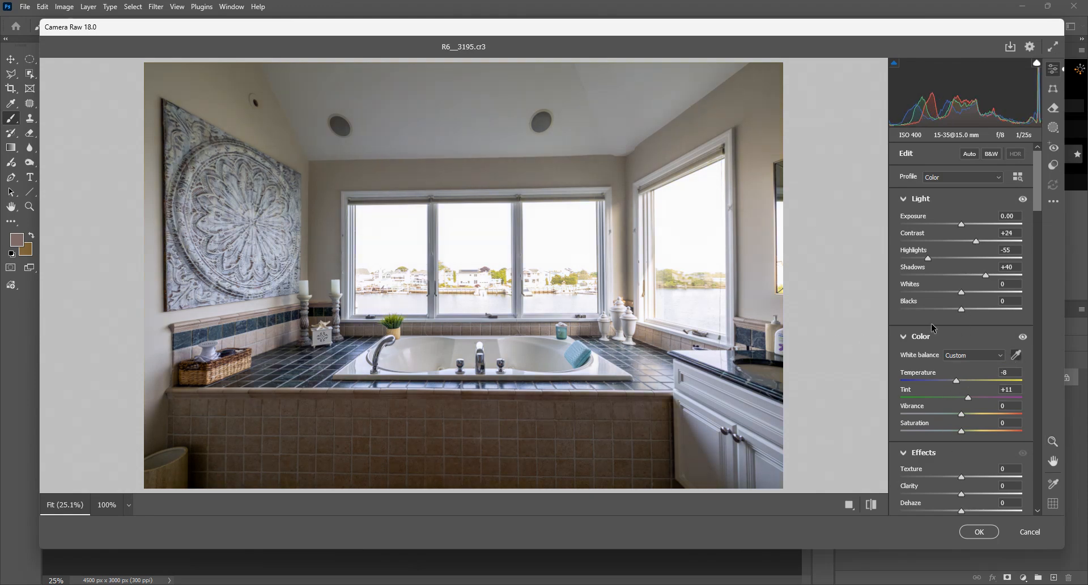
drag(958, 383, 967, 401)
drag(962, 310, 1003, 317)
drag(963, 511, 969, 512)
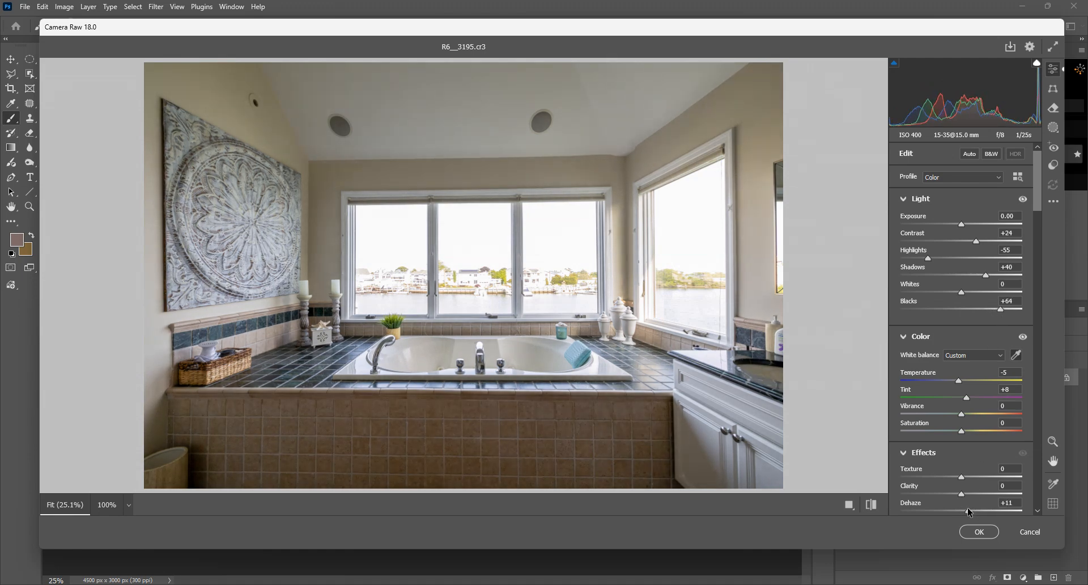
Compare the bathroom photo's edits with its default settings and apply the Camera Raw adjustments
click(871, 505)
click(872, 505)
click(872, 505)
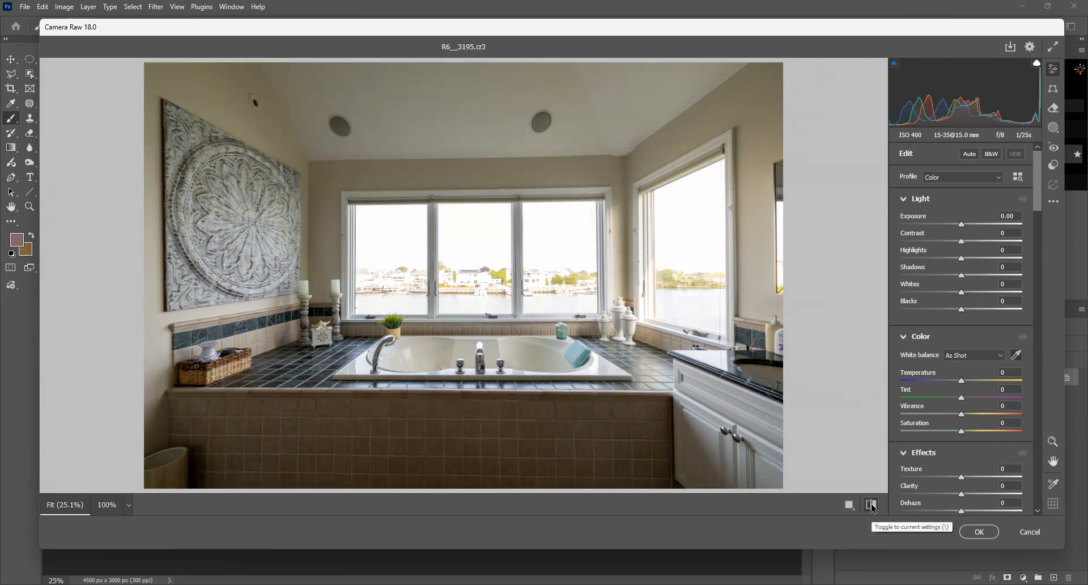
click(872, 505)
click(979, 531)
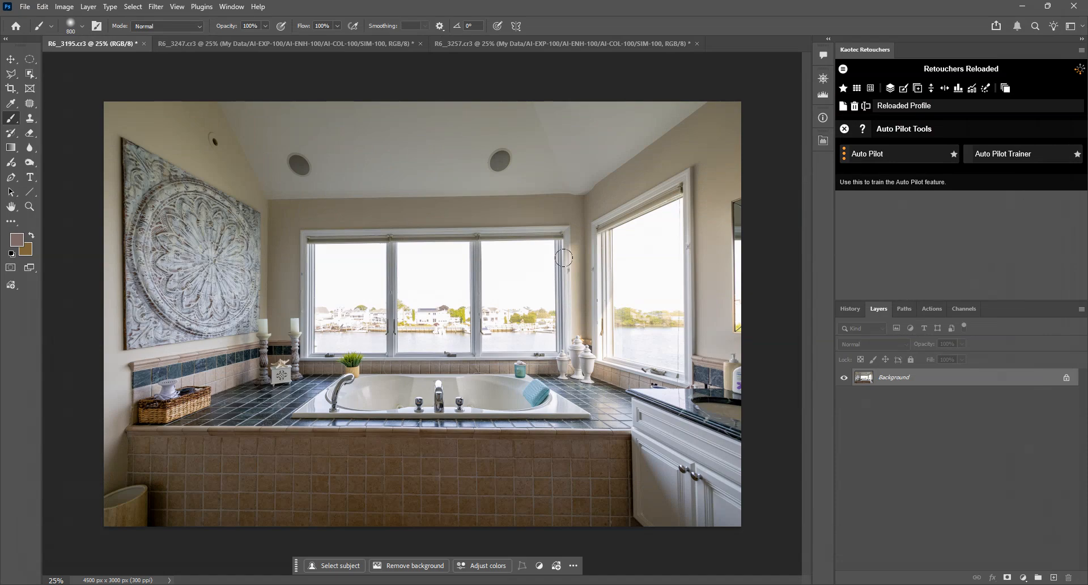
Run the newly trained Auto Pilot on the original R6__3195.cr3 and return to its opened state to compare
click(850, 309)
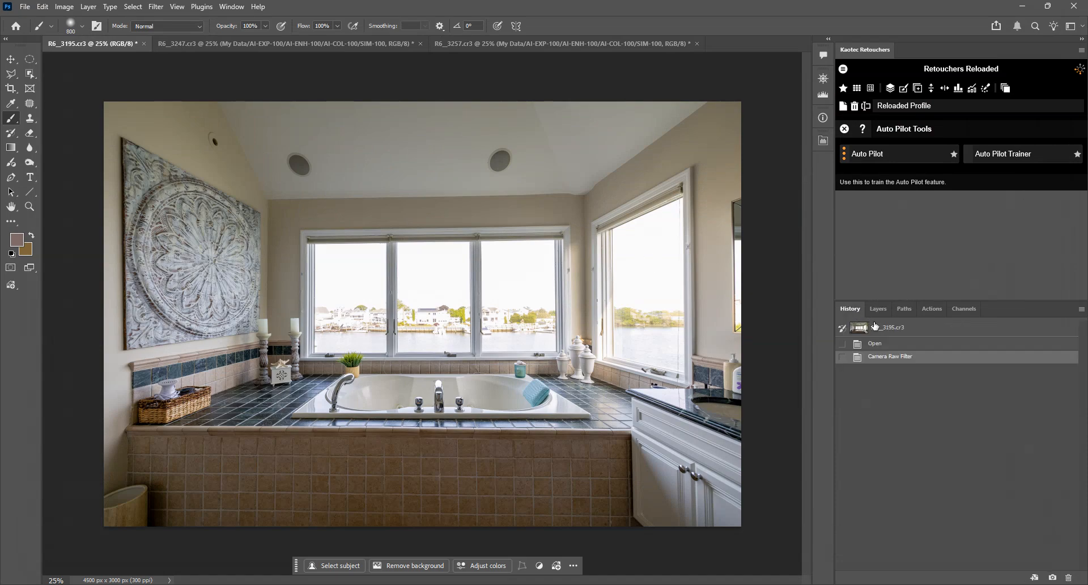
click(878, 309)
click(893, 158)
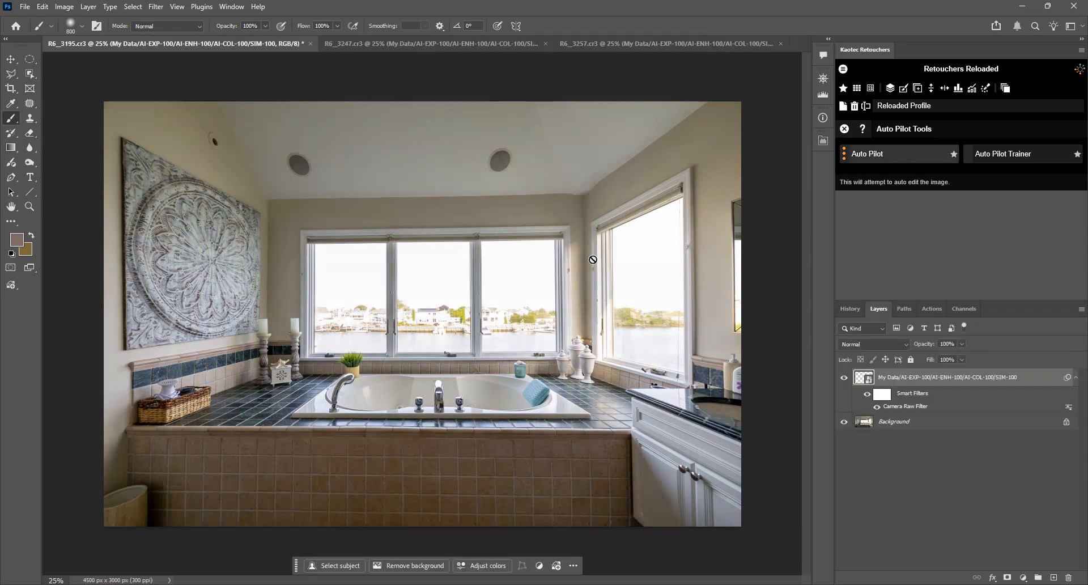
click(850, 309)
click(857, 327)
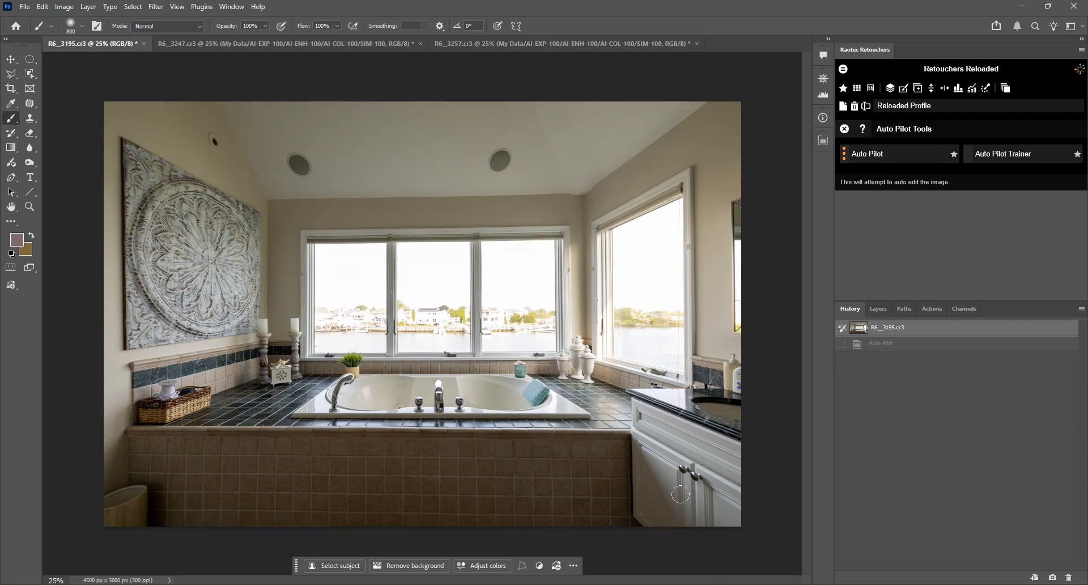
Switch to Bridge and open R6__3171.cr3, R6__3174.cr3 and R6__3186.cr3 together in Camera Raw
key(alt+Tab)
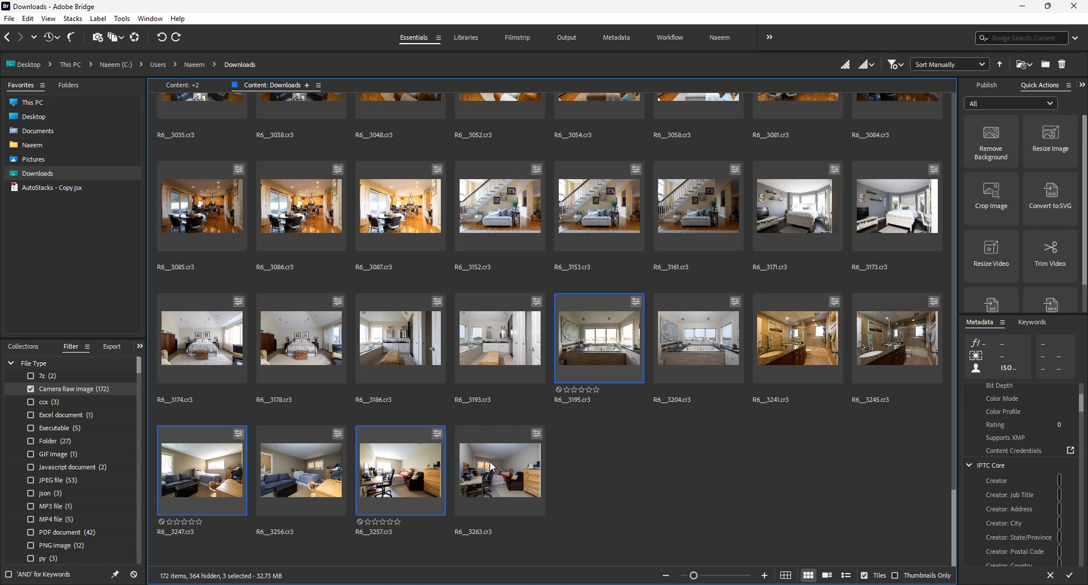
click(399, 345)
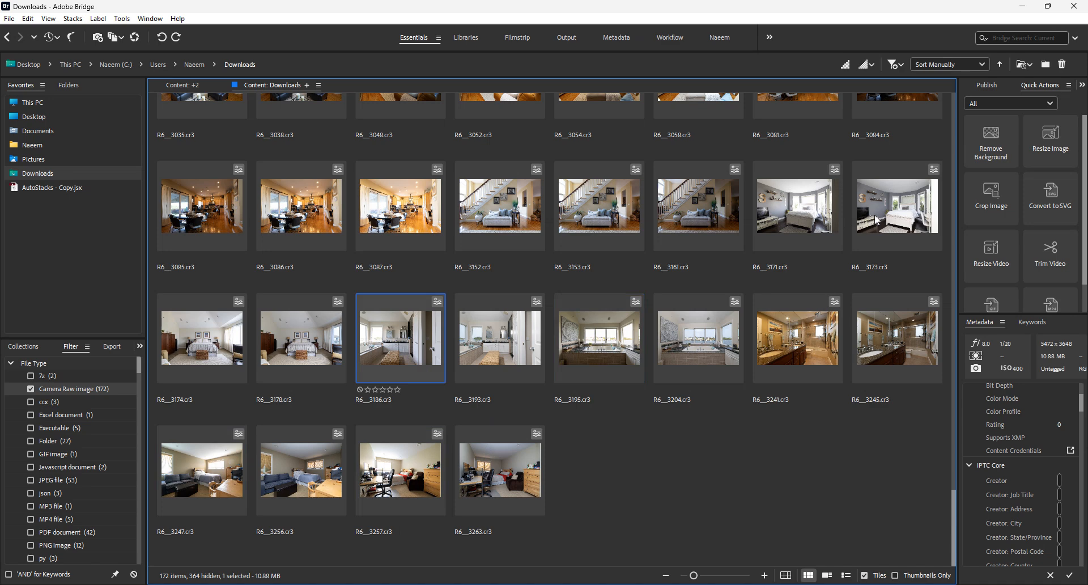
ctrl+click(823, 215)
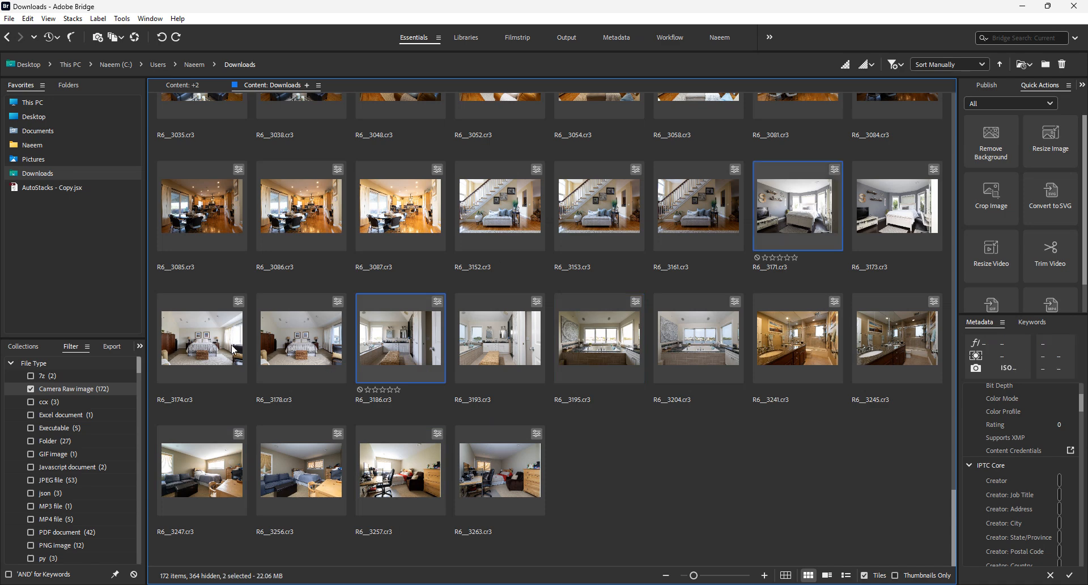
ctrl+click(199, 349)
double_click(196, 349)
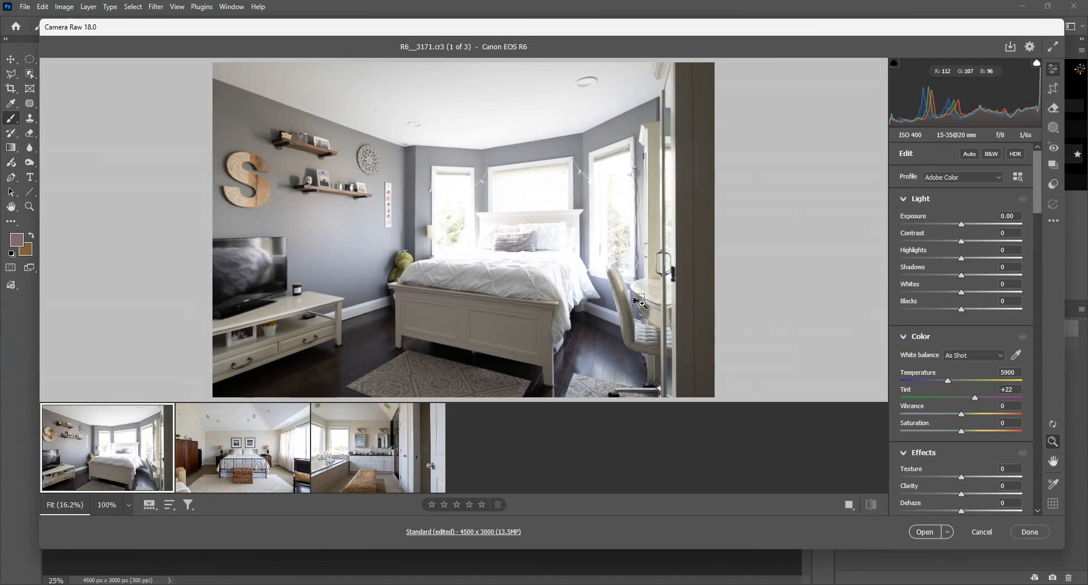
Apply Auto tone and Auto white balance to all three raw photos and open them in Photoshop
click(970, 154)
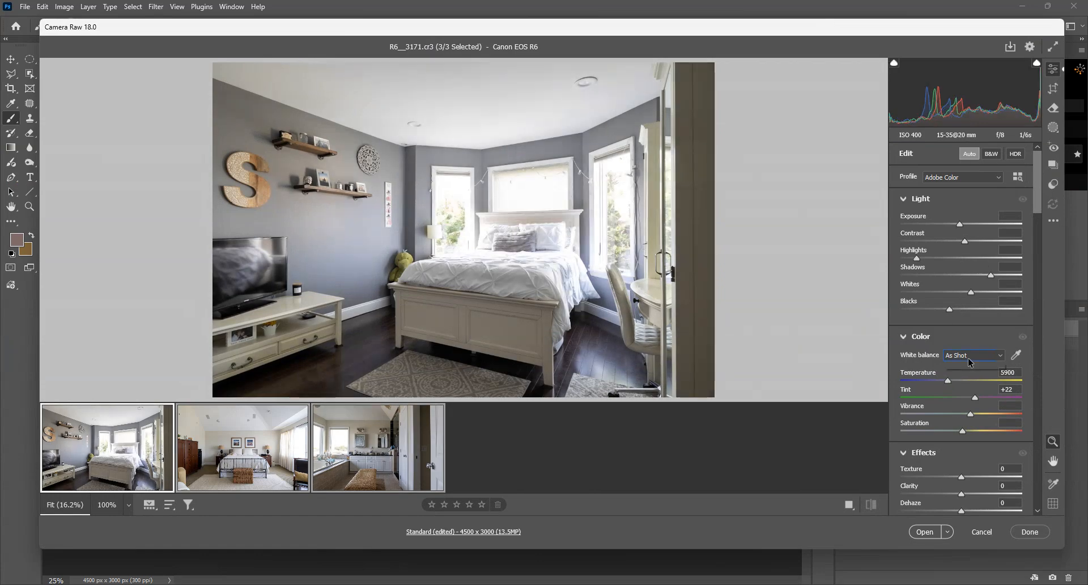
click(956, 355)
click(960, 376)
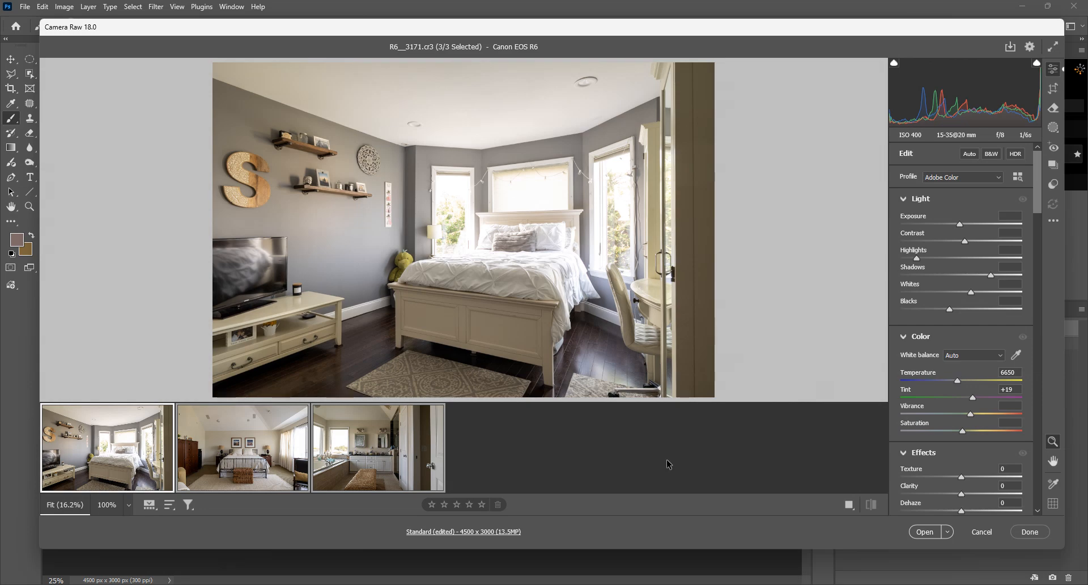
click(925, 531)
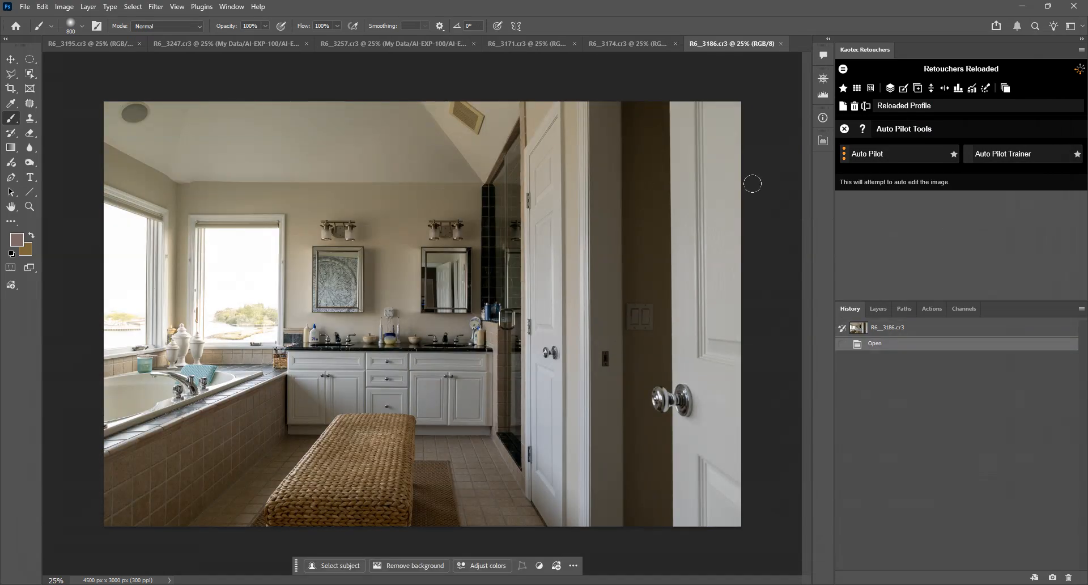
Start a training edit of R6__3186.cr3 and set Exposure to +0.70, Contrast to +21, Highlights to -100 and Shadows to +35
click(888, 310)
click(907, 158)
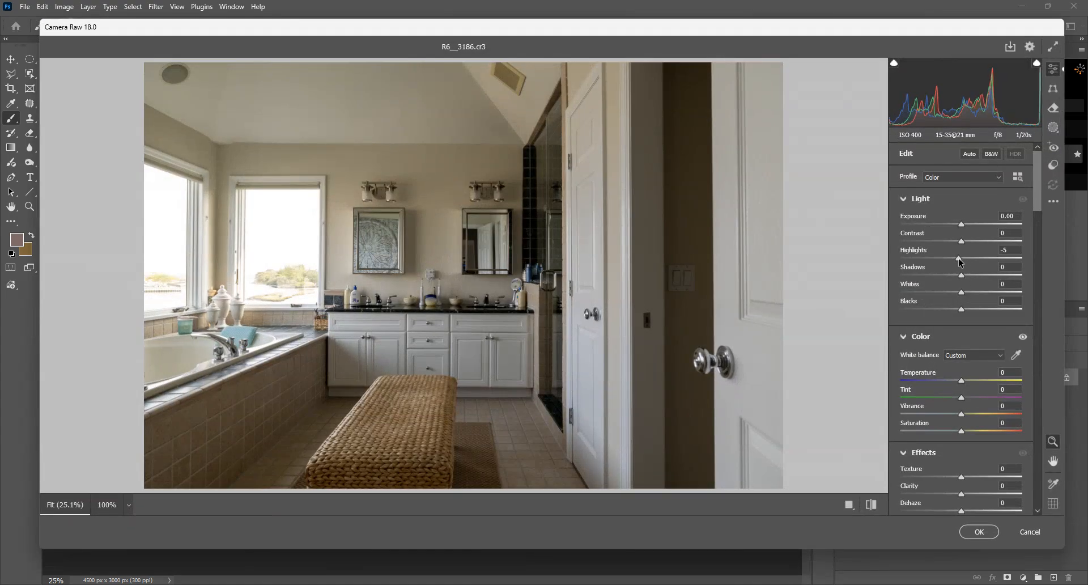
drag(963, 258, 982, 275)
click(974, 242)
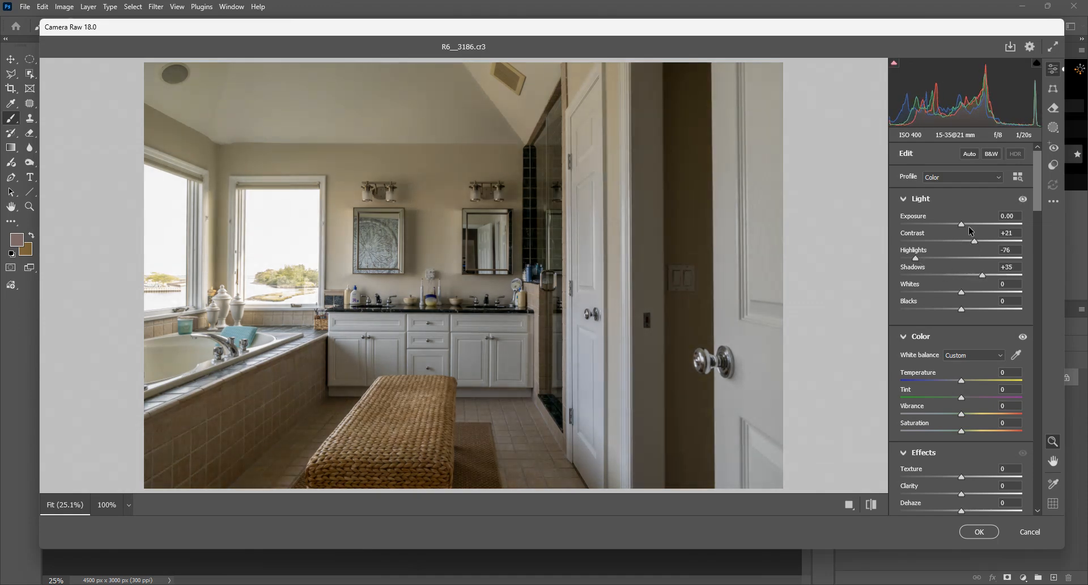
drag(962, 224, 969, 224)
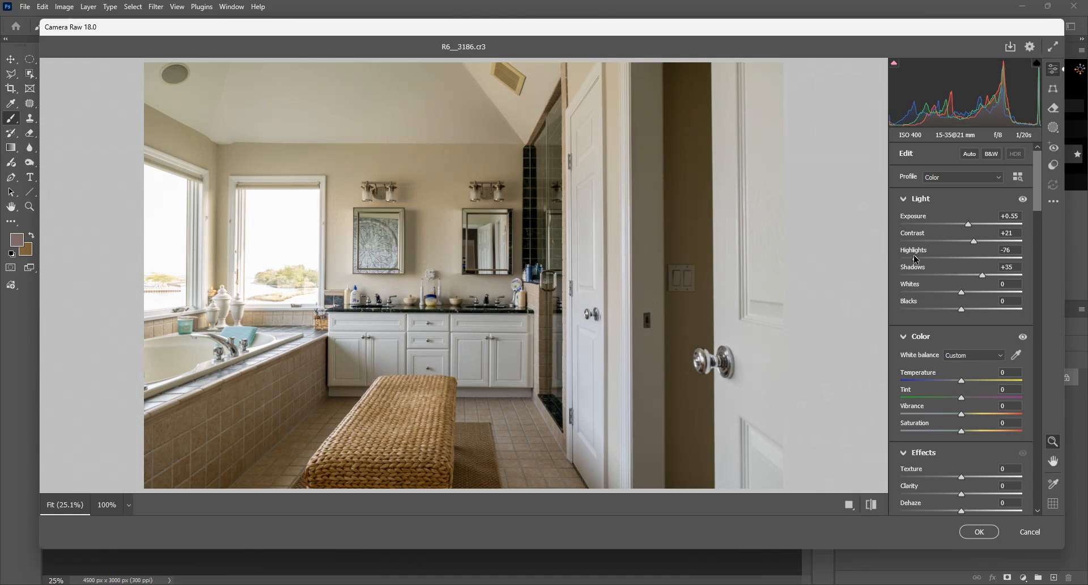
drag(916, 258, 868, 253)
drag(970, 225, 971, 227)
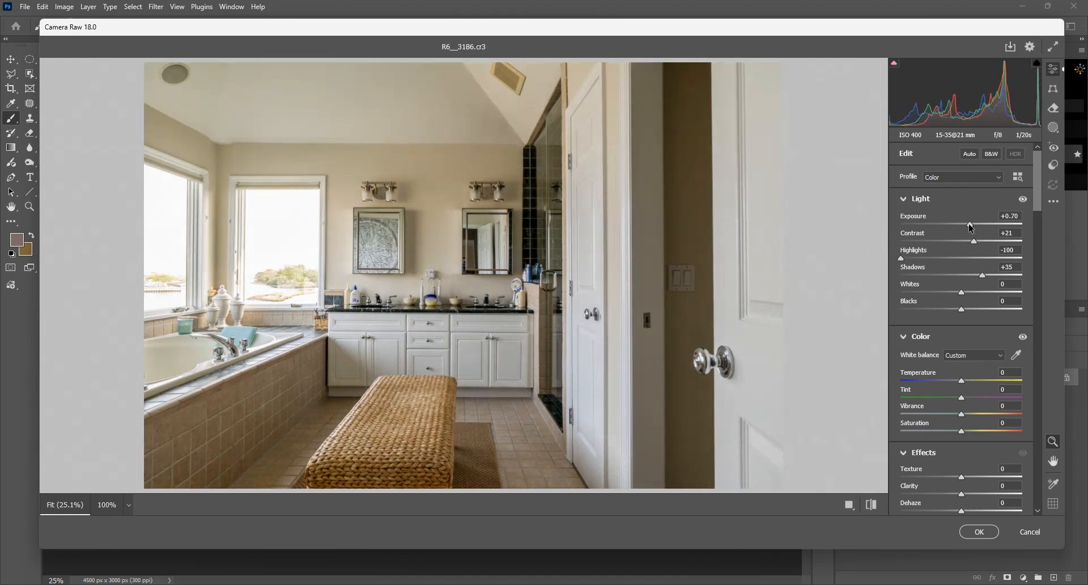
Compare the bathroom edits with the default settings and sample white balance from the white closet door for Temperature -2 and Tint -2
click(870, 505)
click(871, 504)
click(871, 504)
click(871, 504)
drag(962, 381, 960, 381)
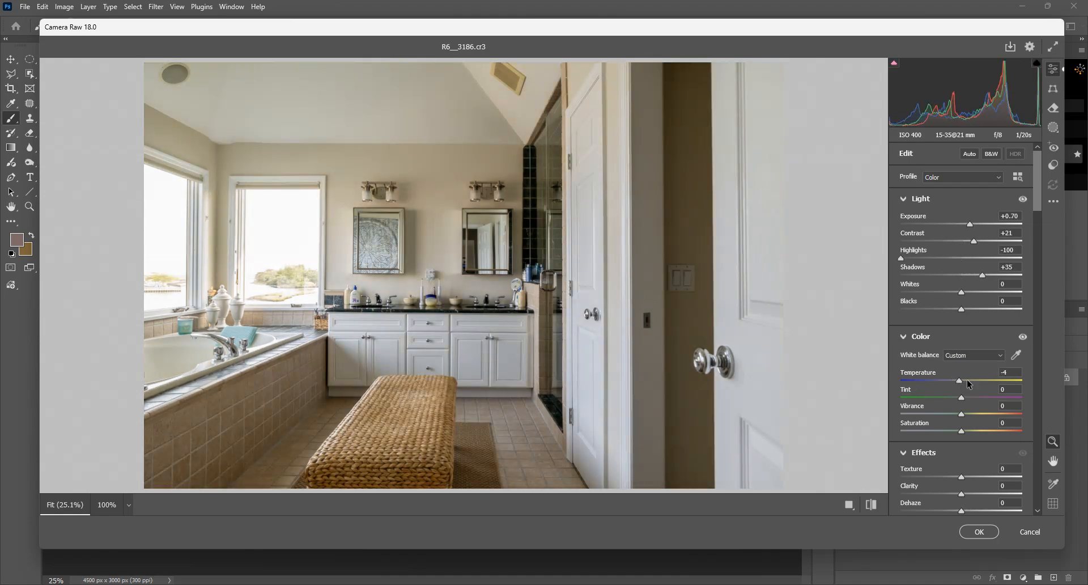
click(1016, 355)
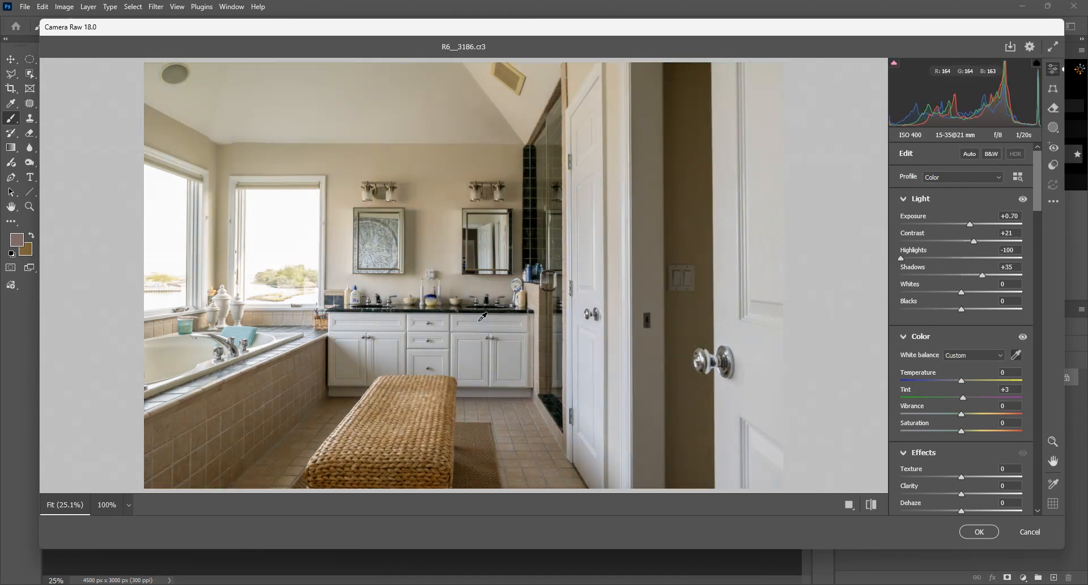
click(589, 210)
click(589, 169)
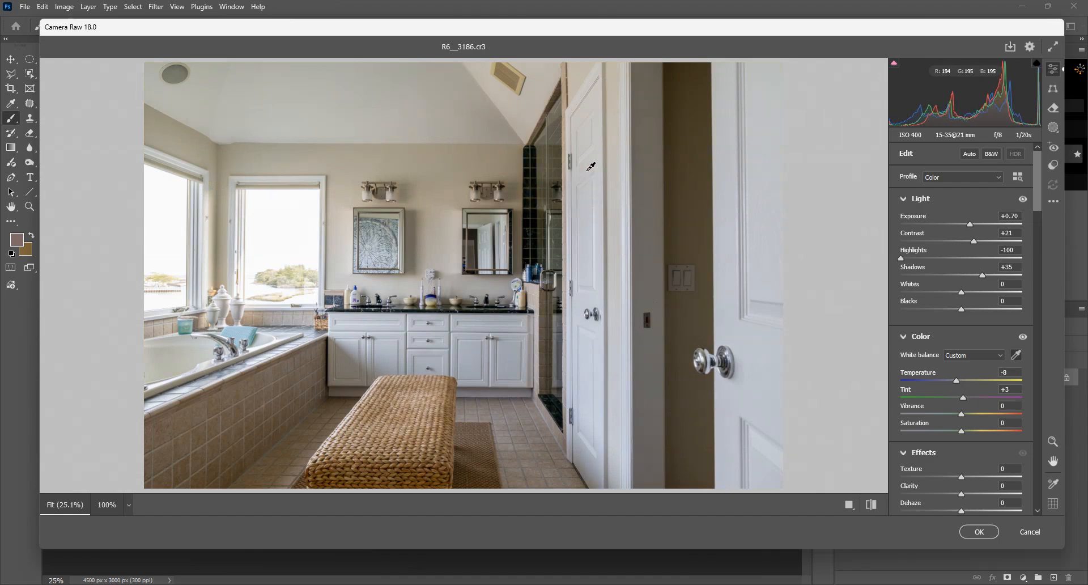
click(594, 226)
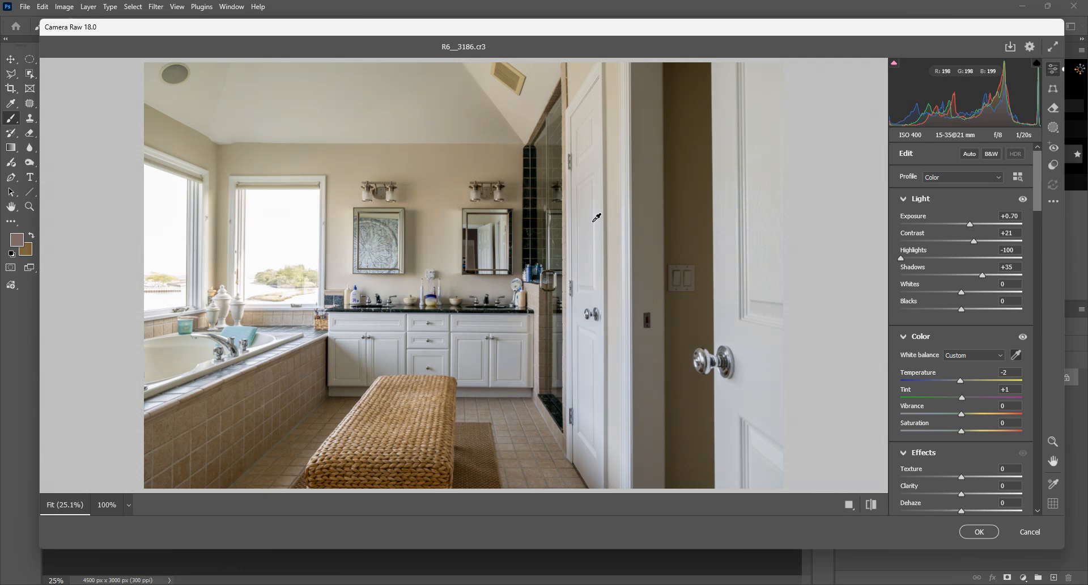
click(597, 215)
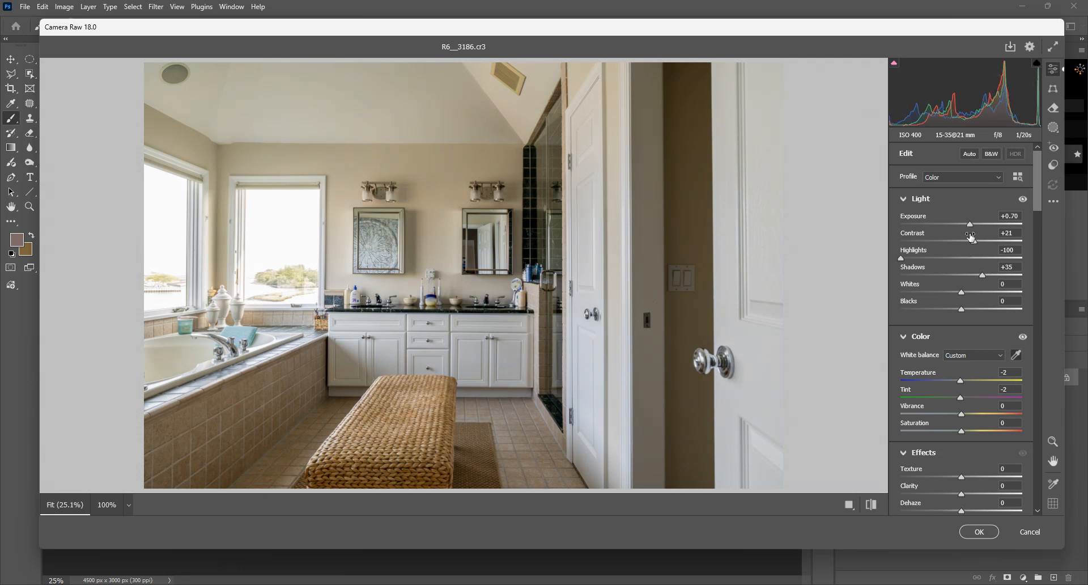
Set the bathroom photo's Contrast to +33, Shadows to +38 and Dehaze to +8
drag(971, 237, 982, 241)
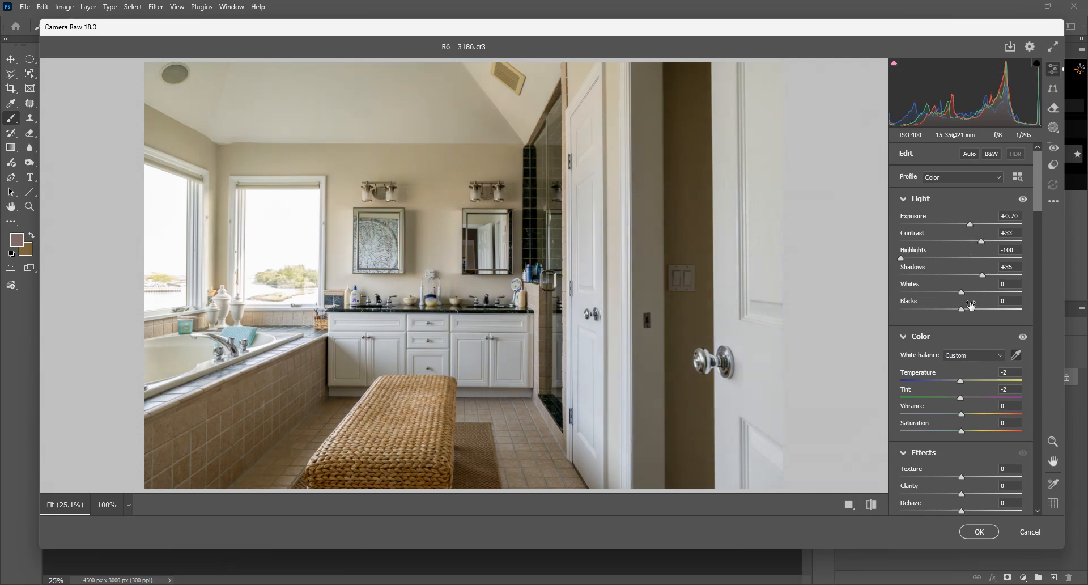
drag(981, 275, 985, 275)
drag(967, 512, 968, 513)
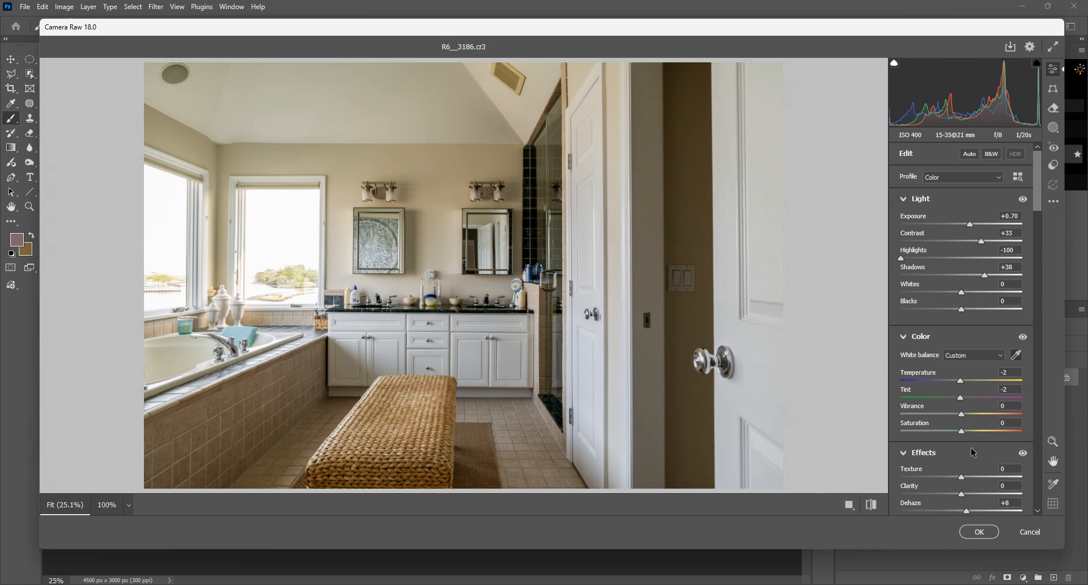
Compare with the default settings again and resample the white balance from the closet door for Temperature -6 and Tint +3
click(872, 504)
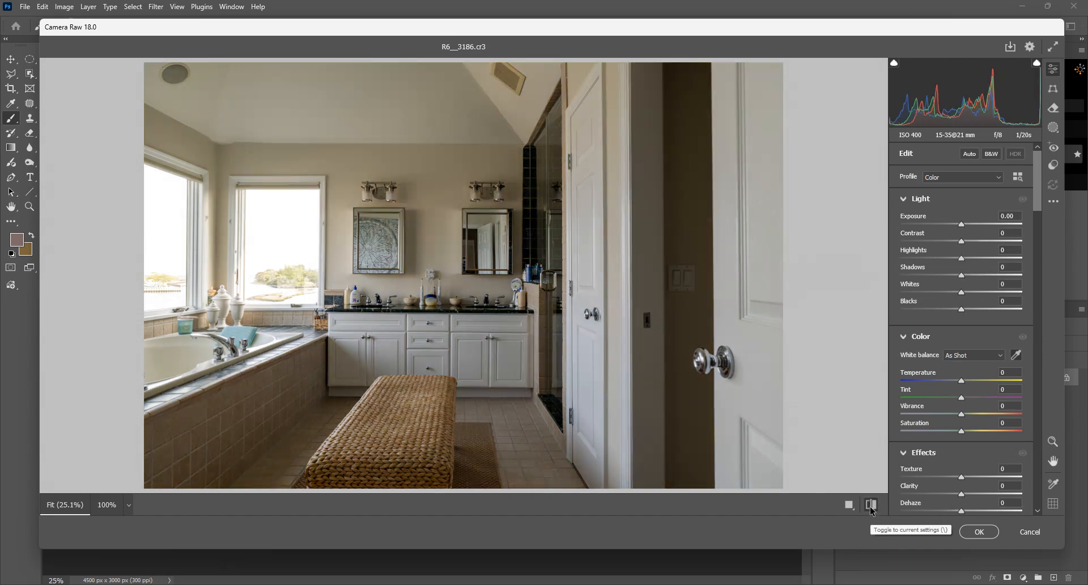
click(872, 504)
click(872, 504)
click(872, 506)
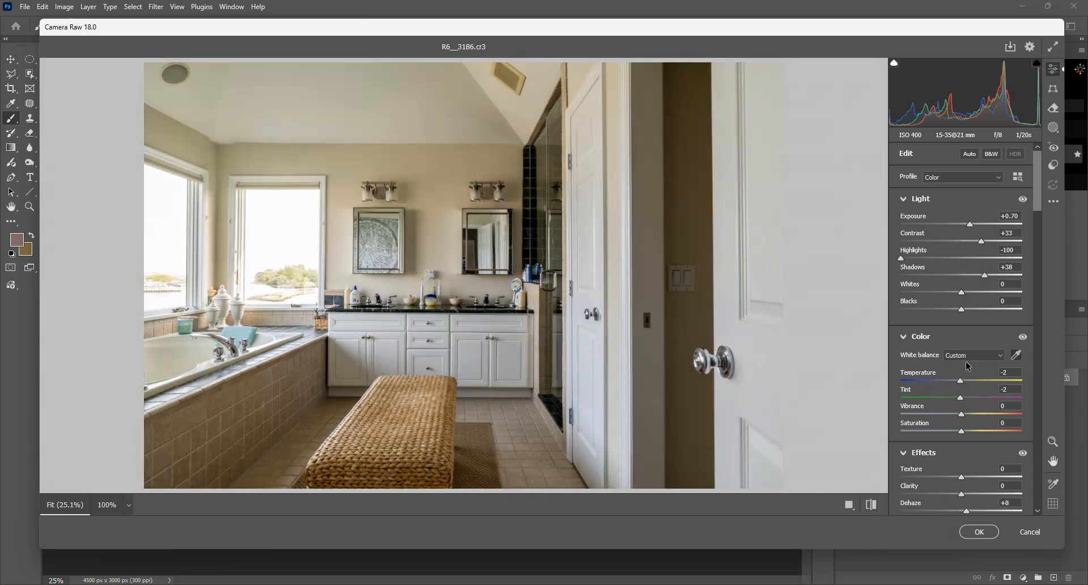
click(601, 154)
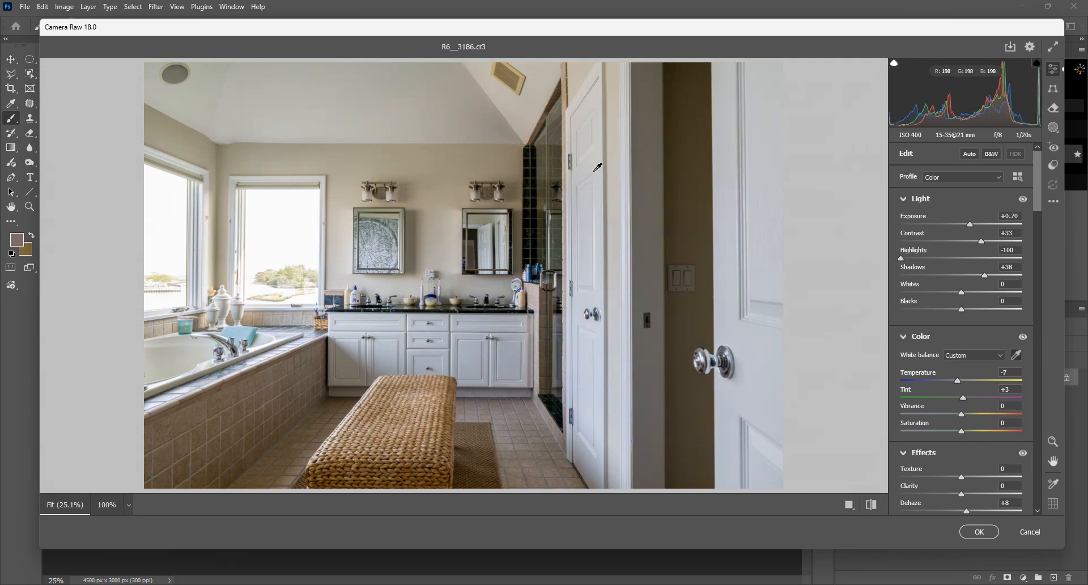
click(596, 173)
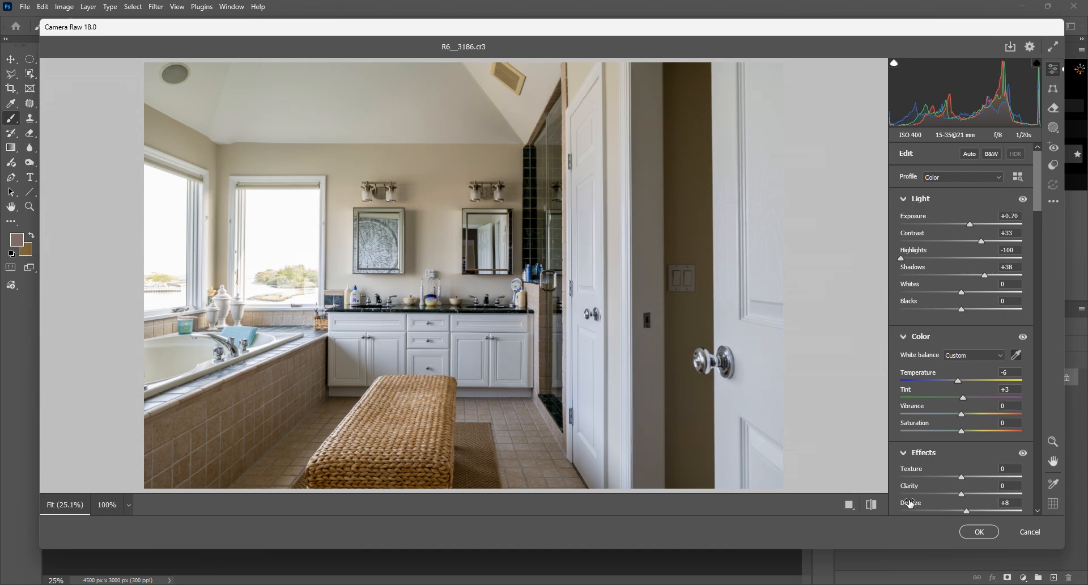
Check the edits against the defaults, apply the Camera Raw adjustments and run Auto Pilot on R6__3186.cr3
click(871, 504)
click(871, 504)
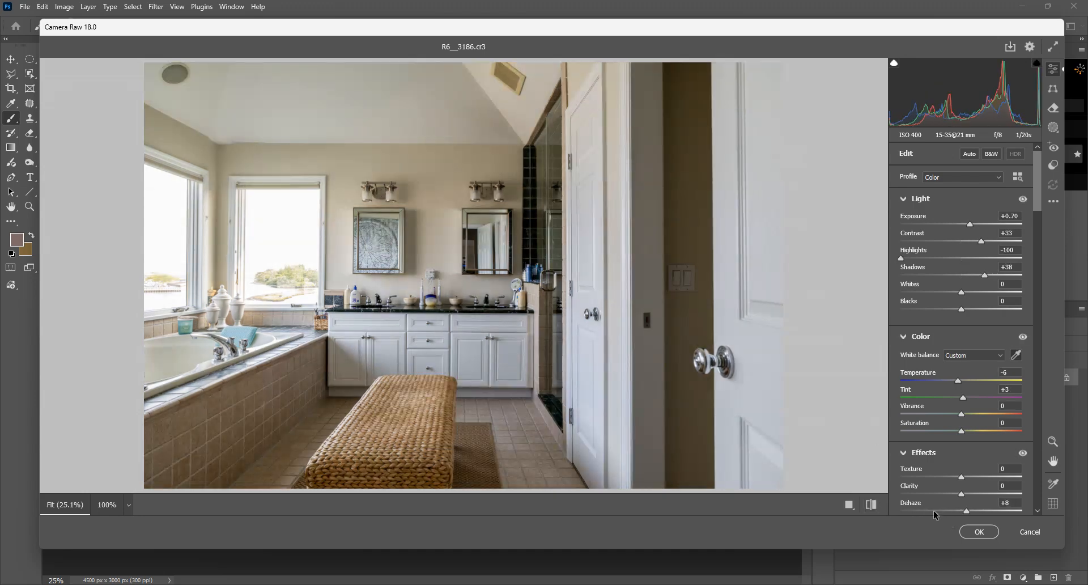
click(984, 532)
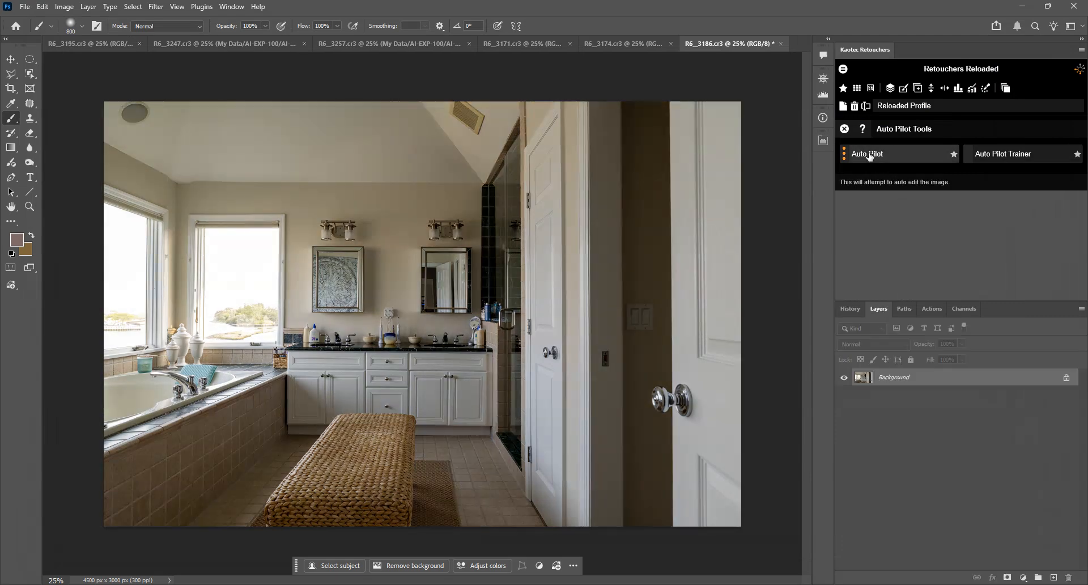
click(870, 156)
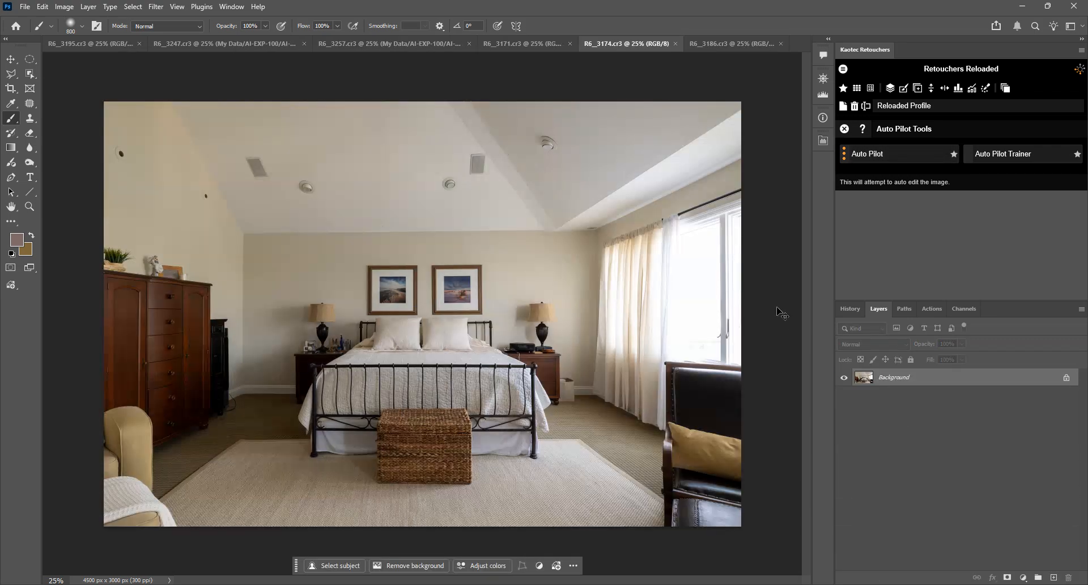
Start a training edit of R6__3174.cr3 and set Highlights to -82, Shadows to +36, Contrast to +21 and Exposure to +0.35
click(900, 158)
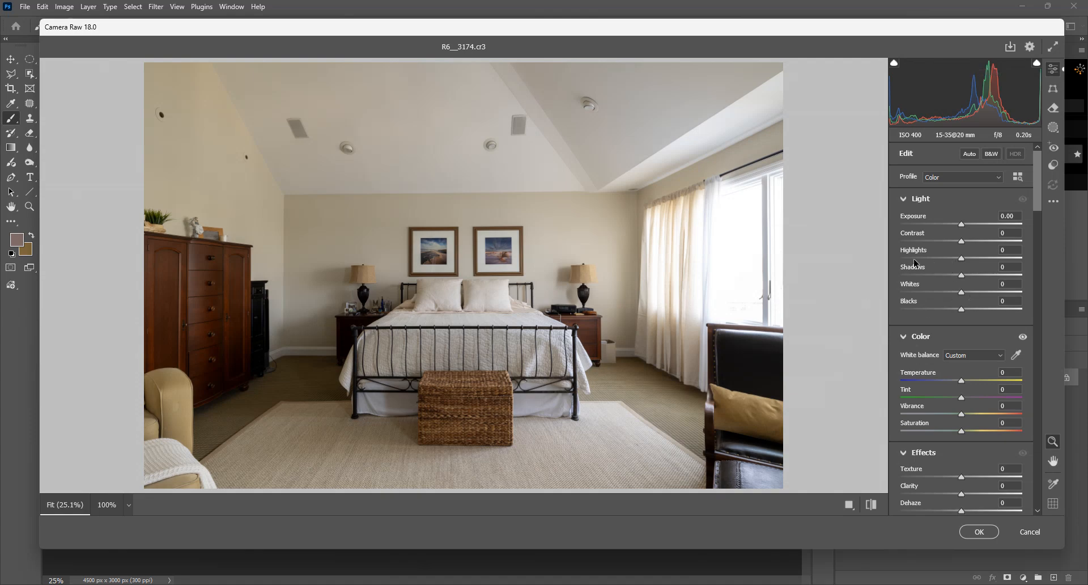
click(926, 259)
click(984, 276)
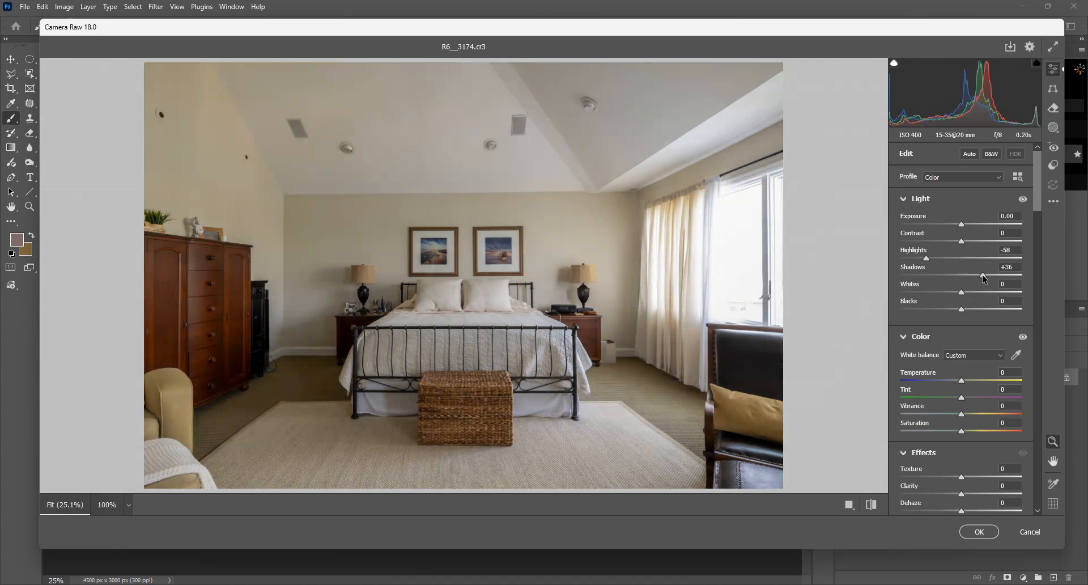
click(974, 241)
click(967, 224)
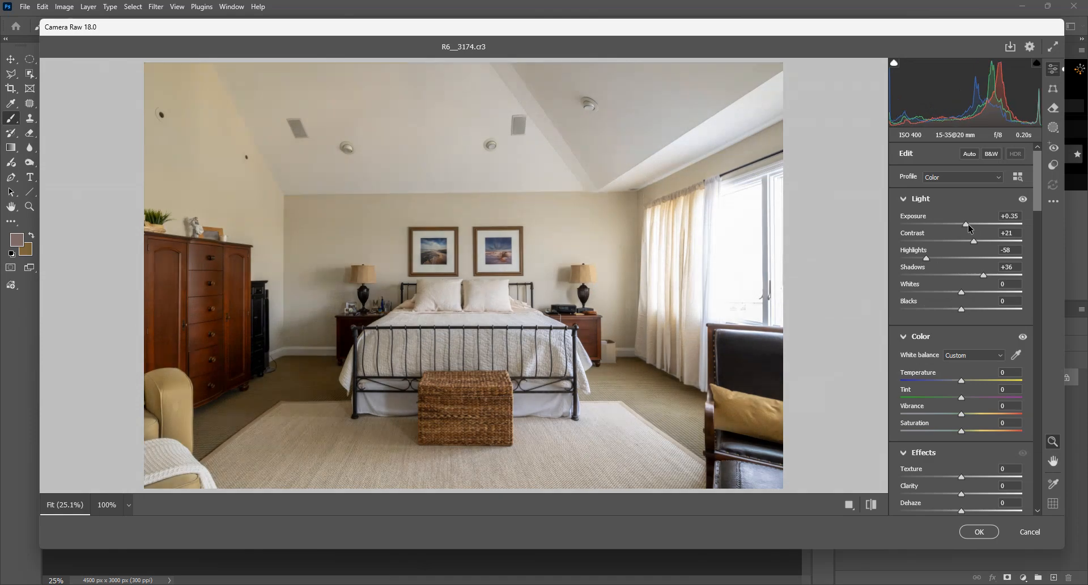
click(912, 258)
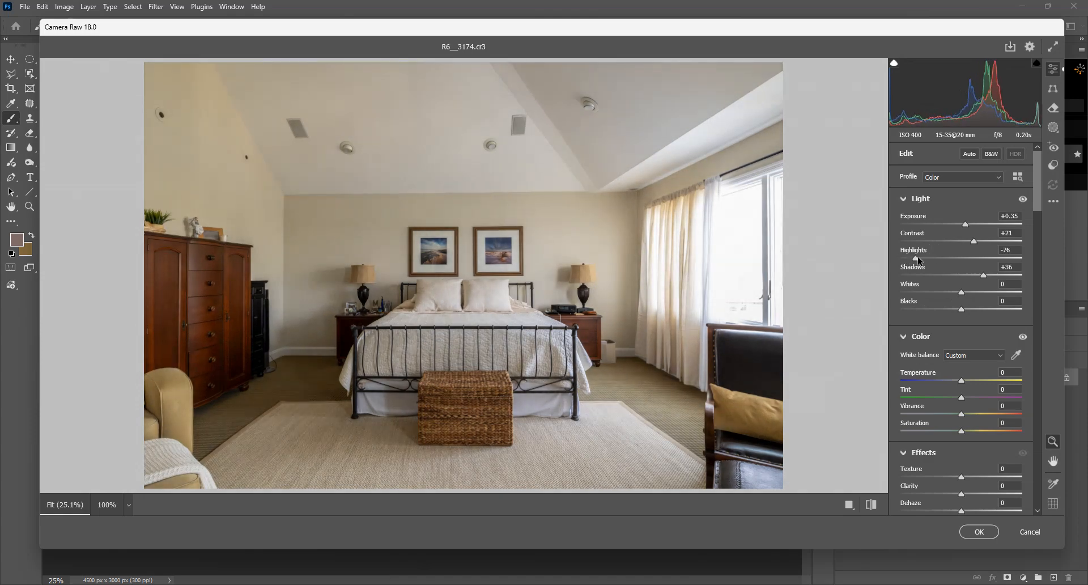
Compare the bedroom edits with the default settings and raise Exposure to +0.55
click(871, 504)
click(870, 503)
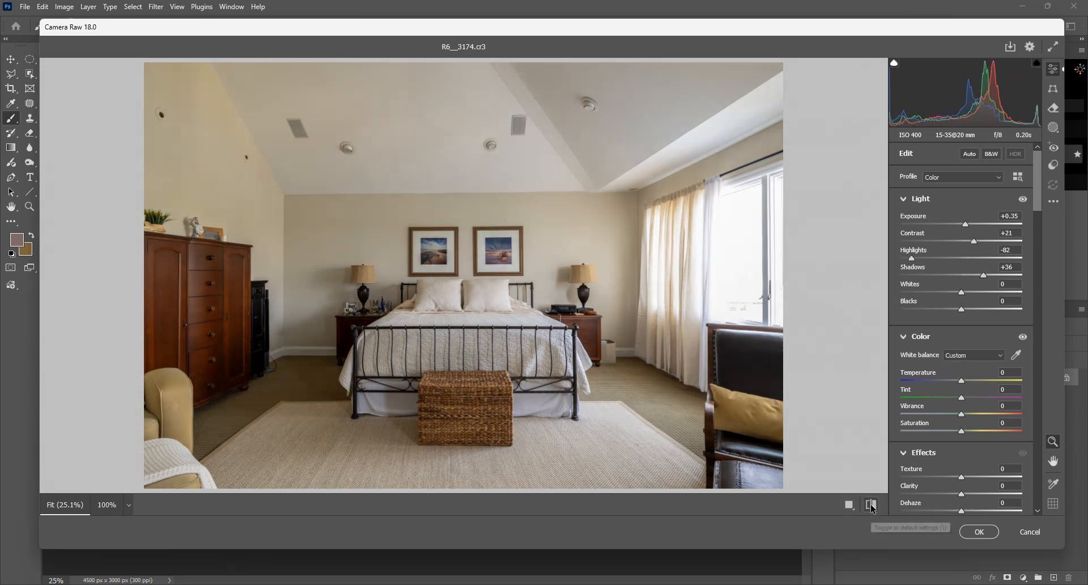
click(969, 224)
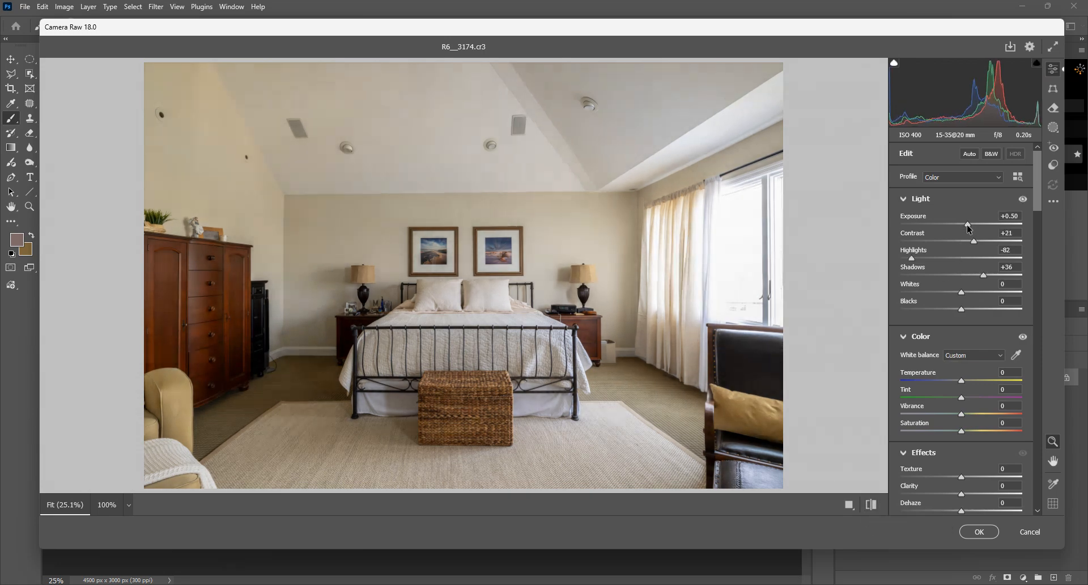
click(872, 505)
click(872, 505)
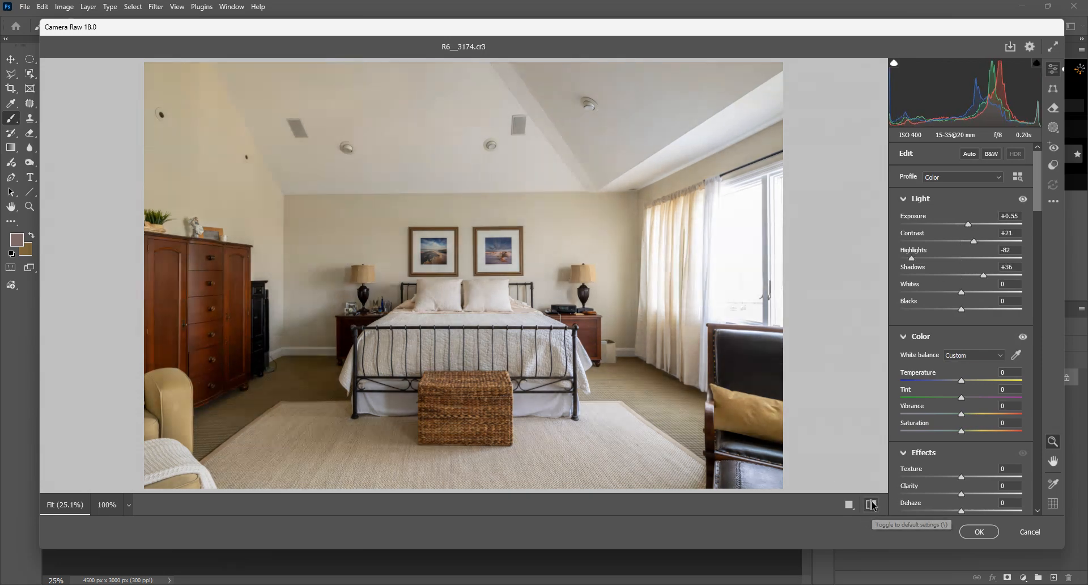
click(872, 505)
click(871, 505)
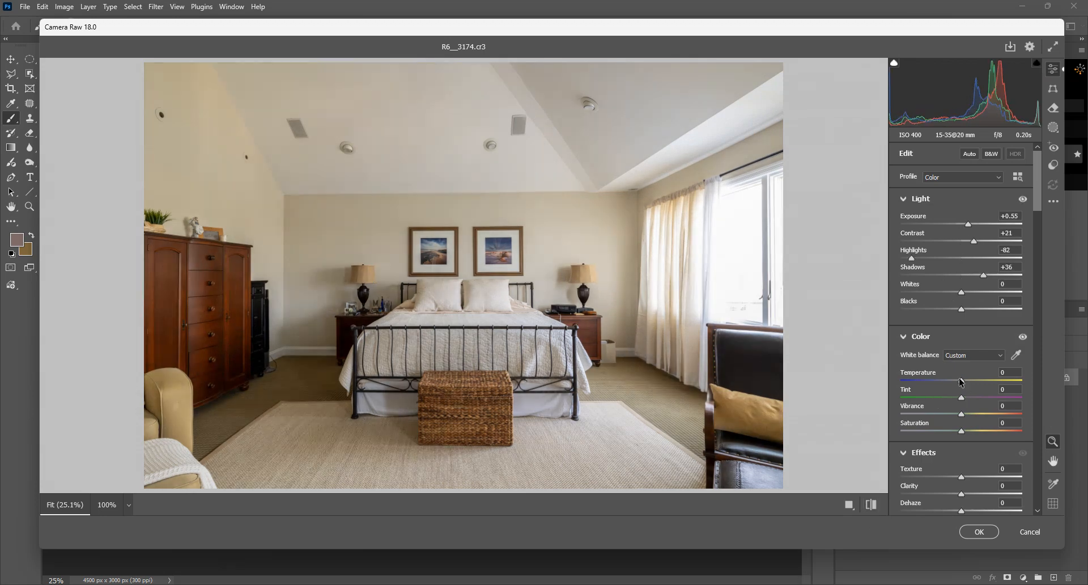
Sample the bedroom's white balance from the neutral ceiling area for Temperature -7 and Tint -1
drag(962, 381, 960, 381)
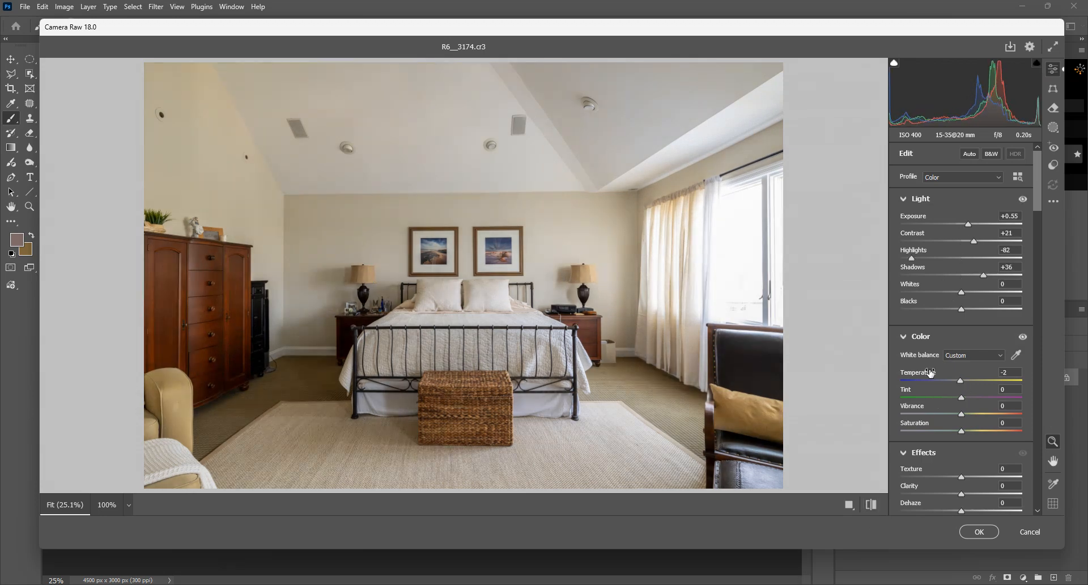
click(1017, 355)
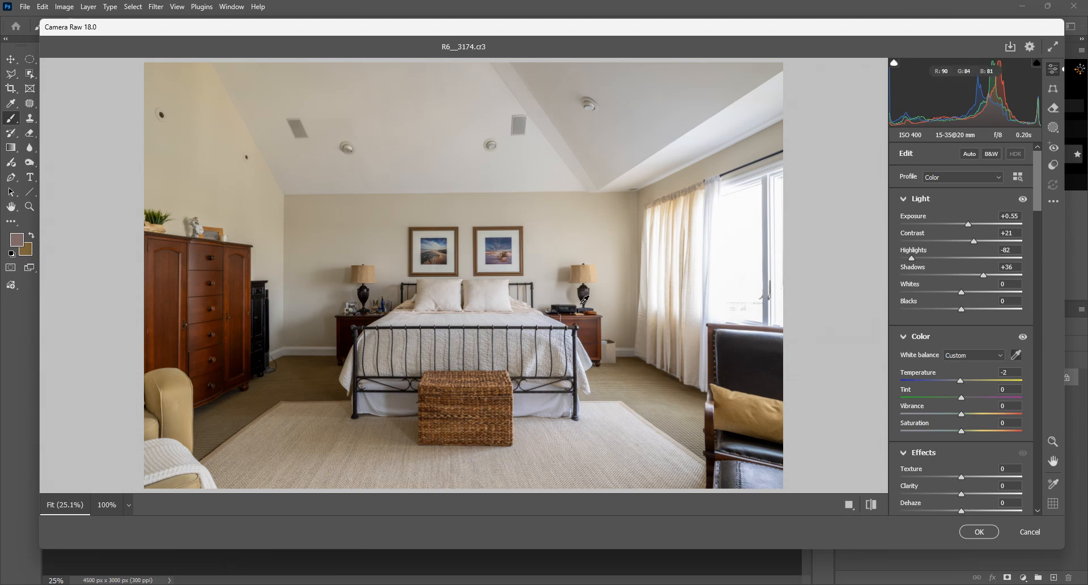
click(528, 382)
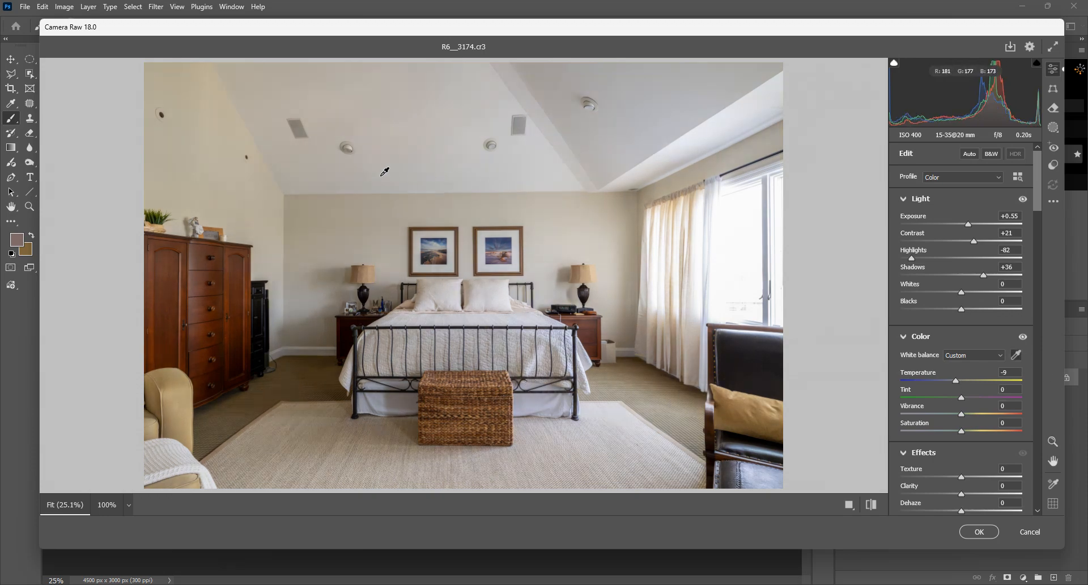
click(578, 157)
click(590, 165)
click(576, 154)
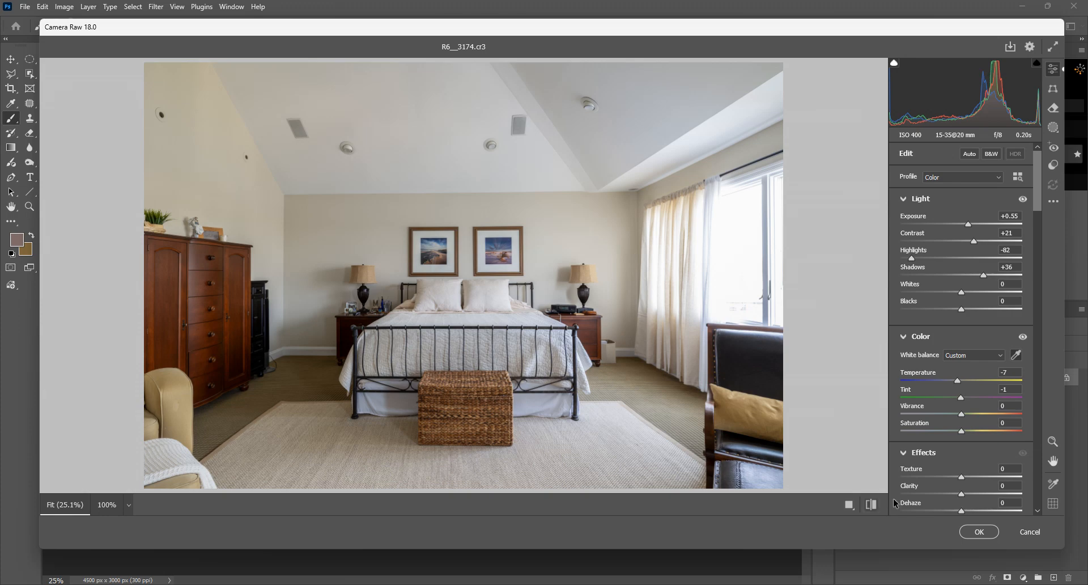
Compare the bedroom edits with the default settings, set Clarity to +15 and apply the Camera Raw adjustments
click(866, 501)
click(864, 501)
click(865, 500)
click(865, 501)
click(970, 494)
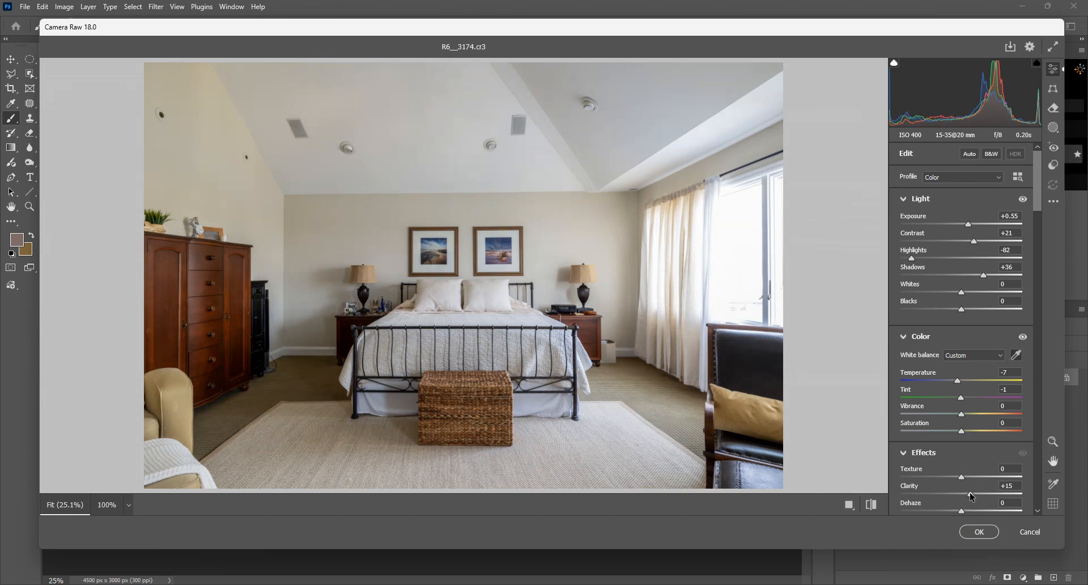
click(979, 532)
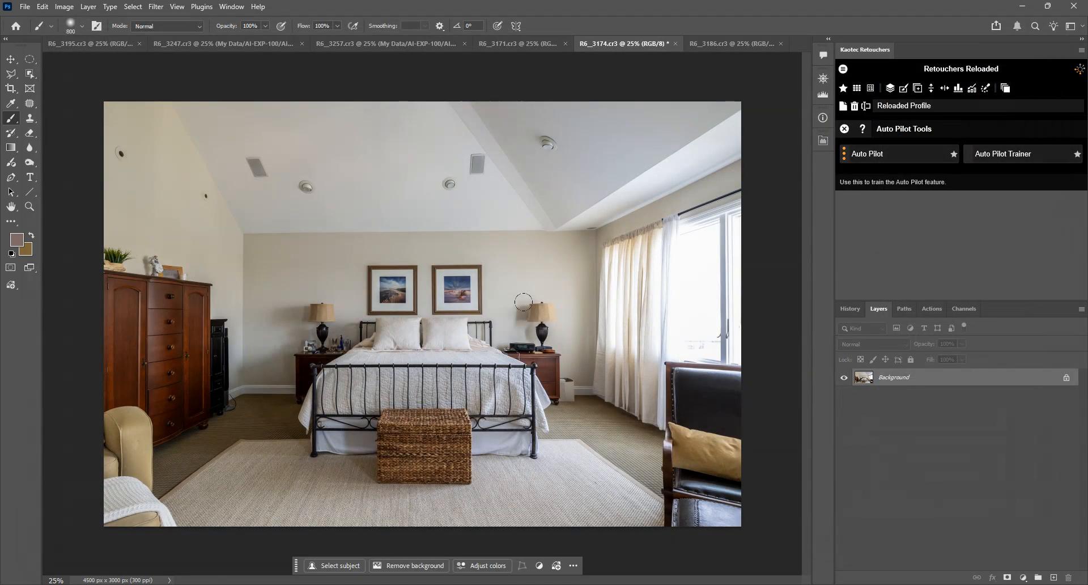
Restore the unedited R6__3174.cr3 from its history, run Auto Pilot on it and review the resulting Camera Raw filter settings
click(850, 309)
click(882, 324)
click(878, 310)
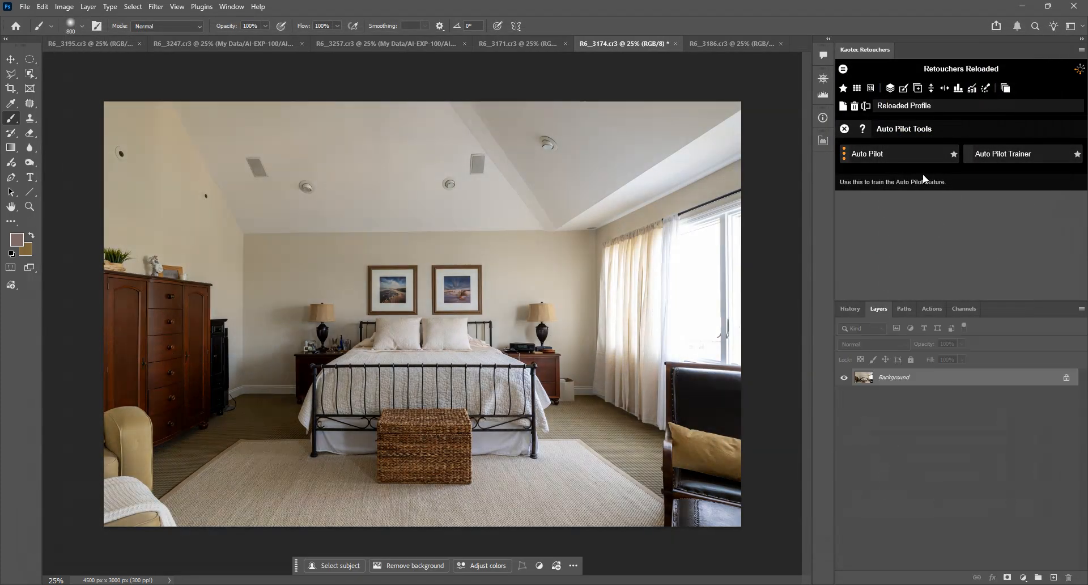
click(898, 159)
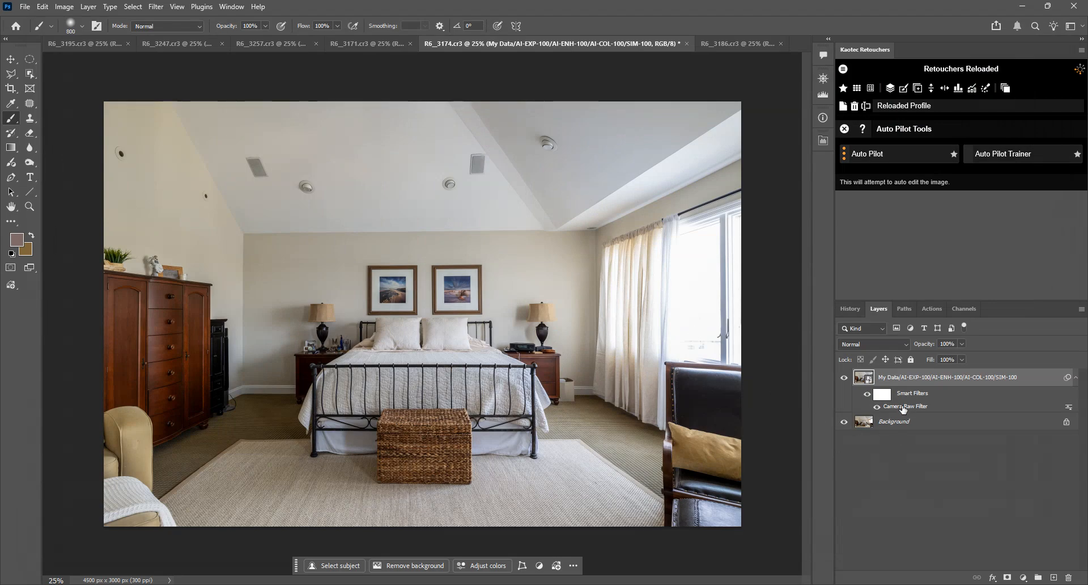
double_click(905, 407)
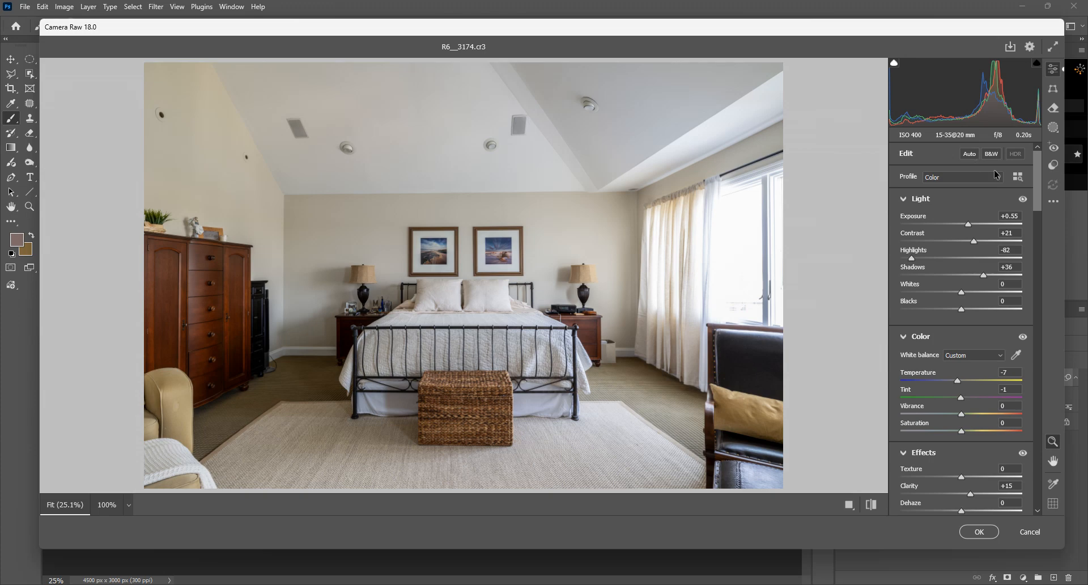
mouse_move(1036, 175)
mouse_down()
mouse_move(1039, 499)
mouse_move(1053, 166)
mouse_up()
click(978, 534)
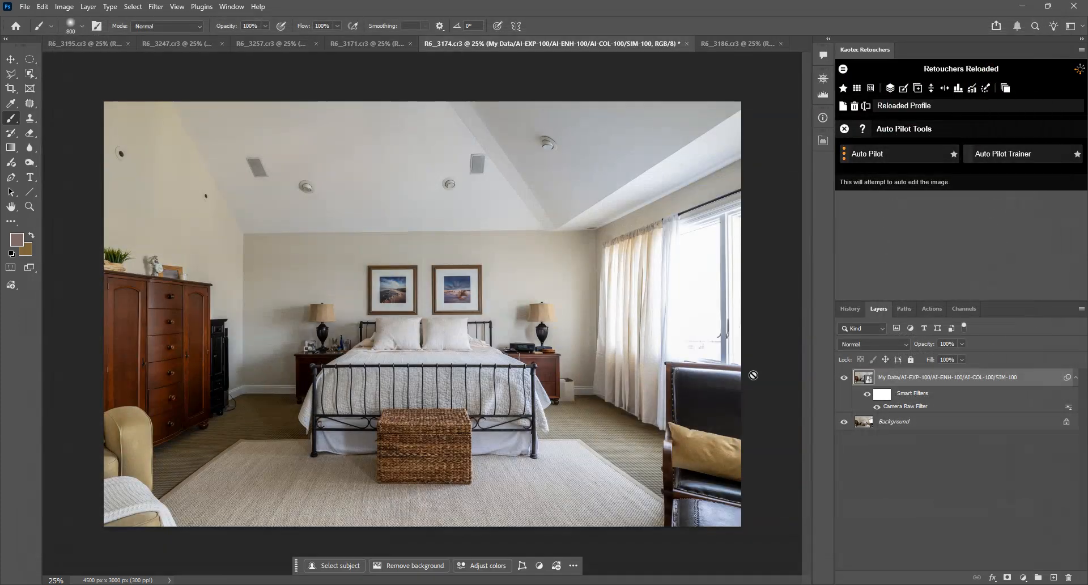
Delete the Auto Pilot layer, rerun Auto Pilot on the restored bedroom photo and delete that layer too
drag(1030, 564, 1068, 577)
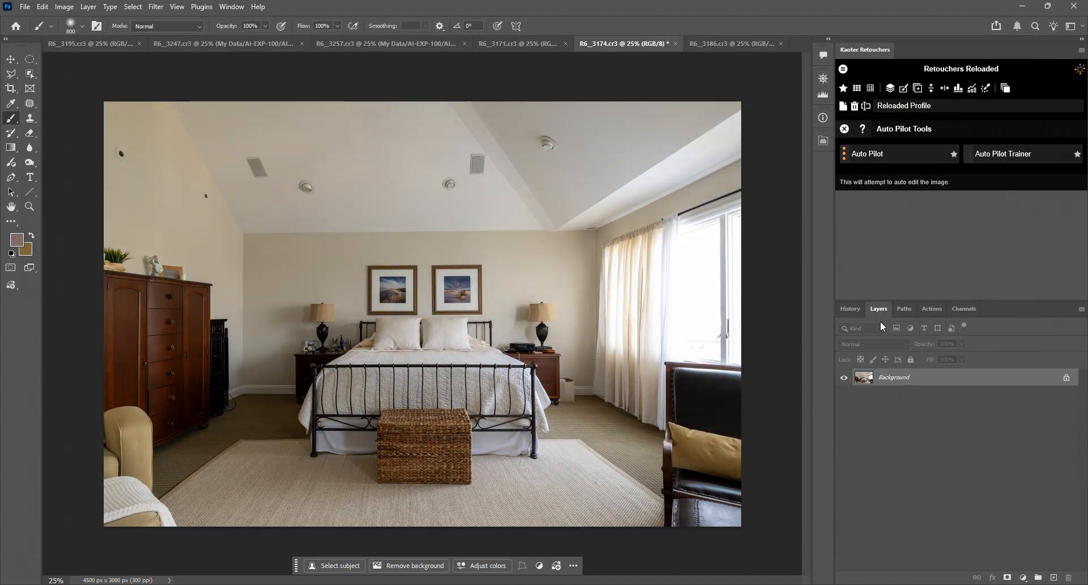
click(852, 309)
click(873, 327)
click(879, 312)
click(874, 161)
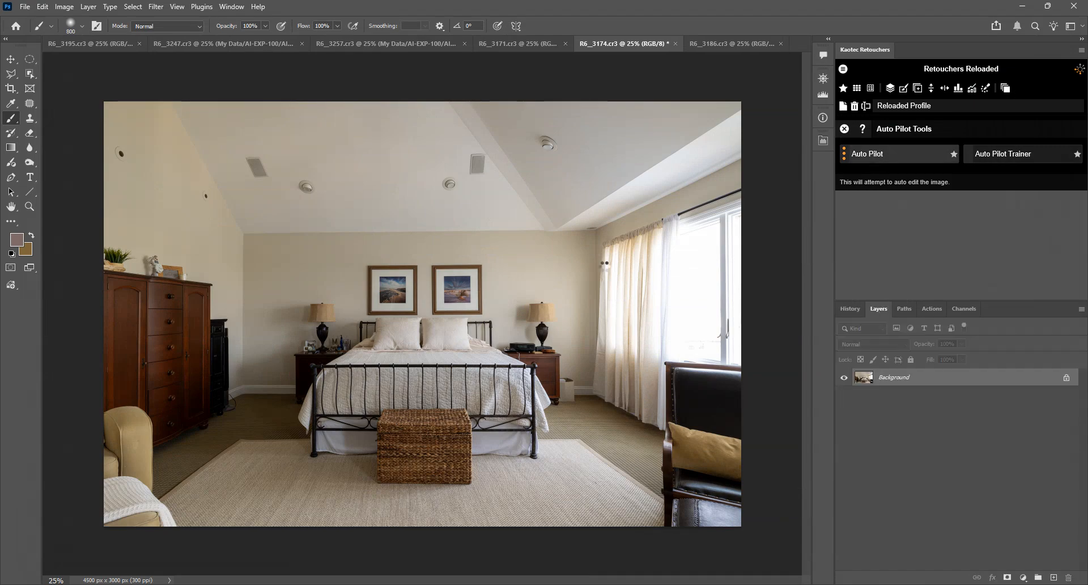
drag(871, 385, 1068, 576)
Switch to R6__3171.cr3, start a training edit and set Highlights to -76, Shadows to +40 and Contrast to +21
key(ctrl+shift+Tab)
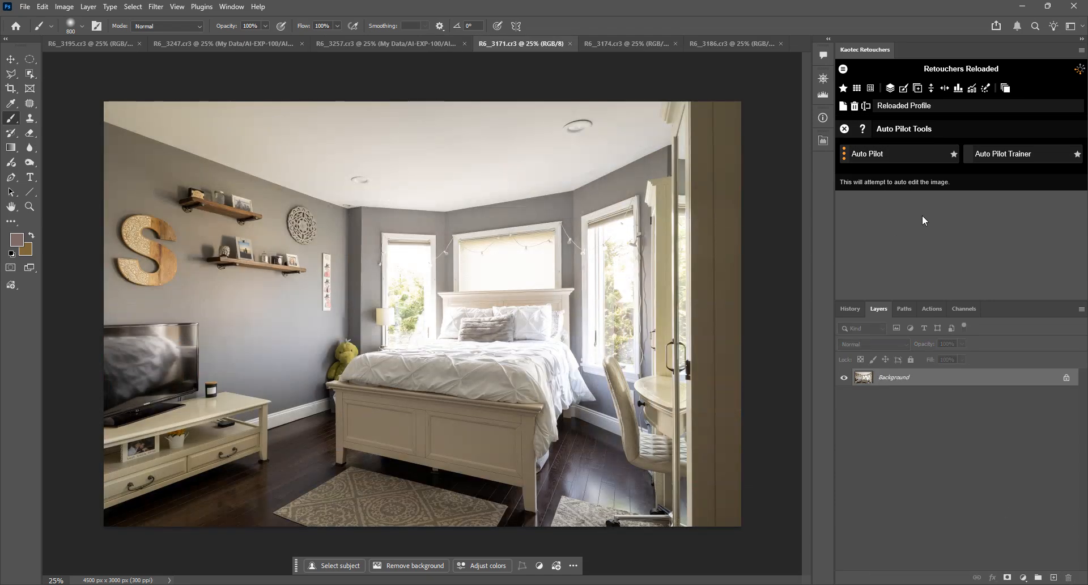
click(886, 156)
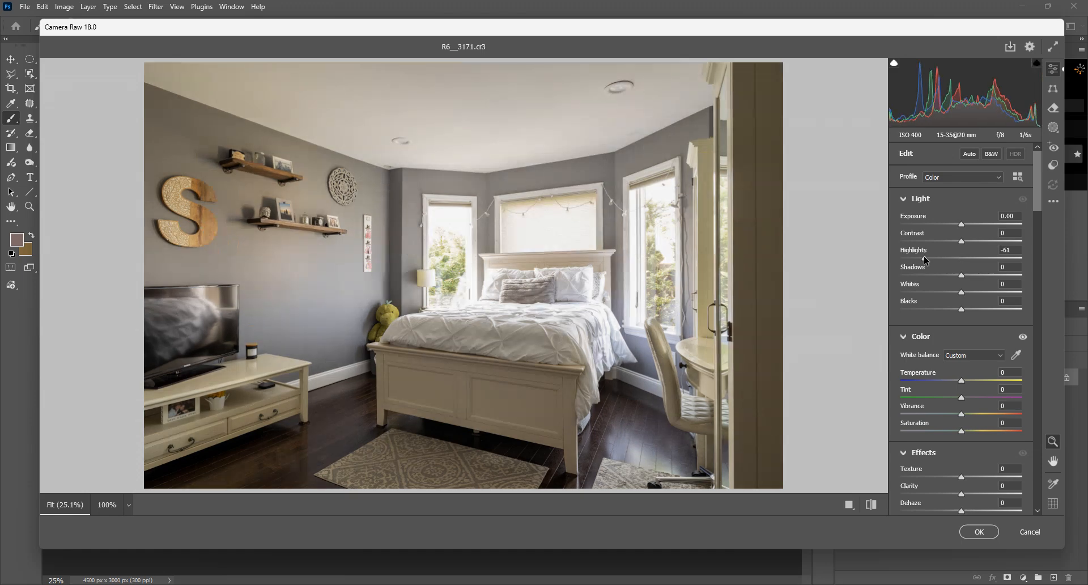
drag(925, 259, 988, 274)
click(974, 240)
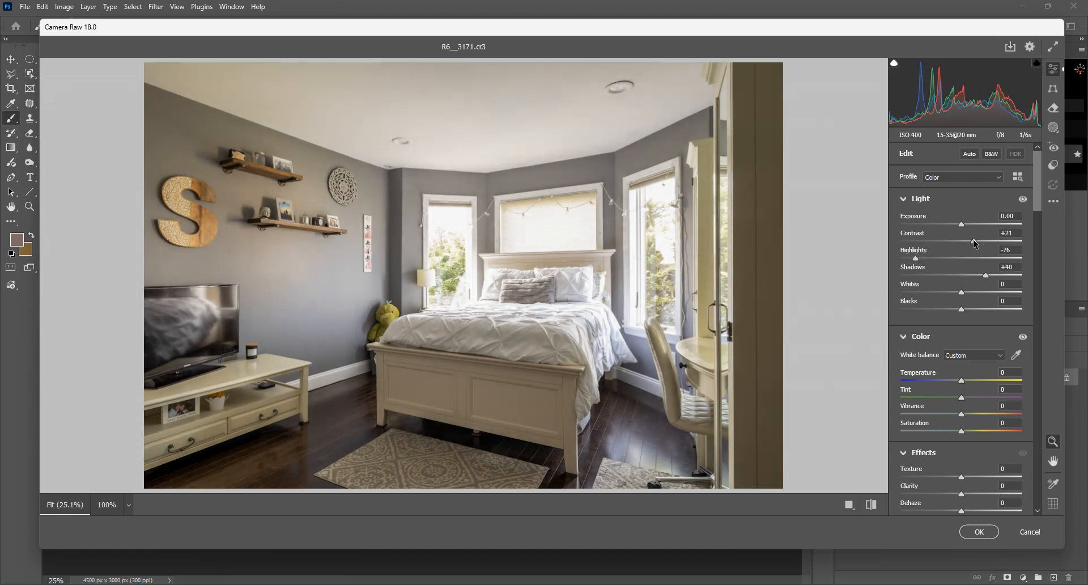
Set Blacks to +36, Clarity to +10 and Dehaze to +10, and compare the edits with the default settings
click(982, 312)
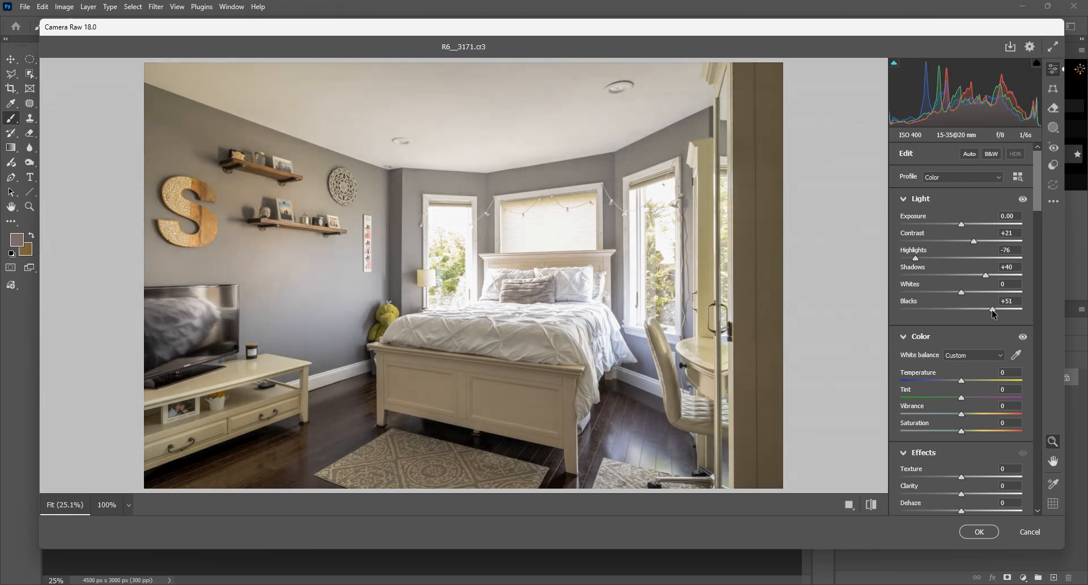
click(968, 511)
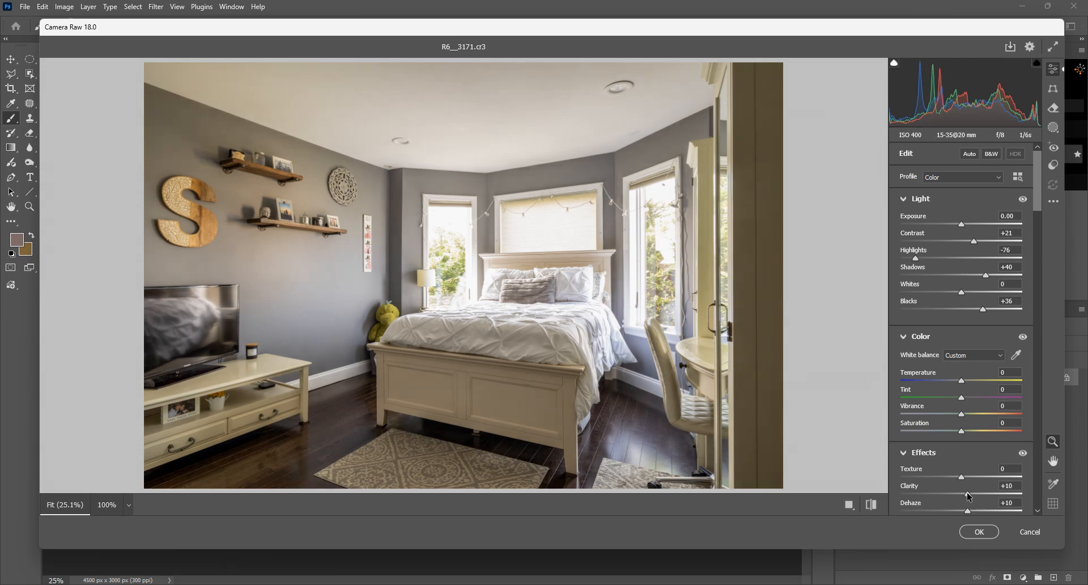
click(871, 504)
click(872, 504)
Sample the white balance from the gray-walled bedroom's ceiling for Temperature -10 and Tint -2
click(1016, 355)
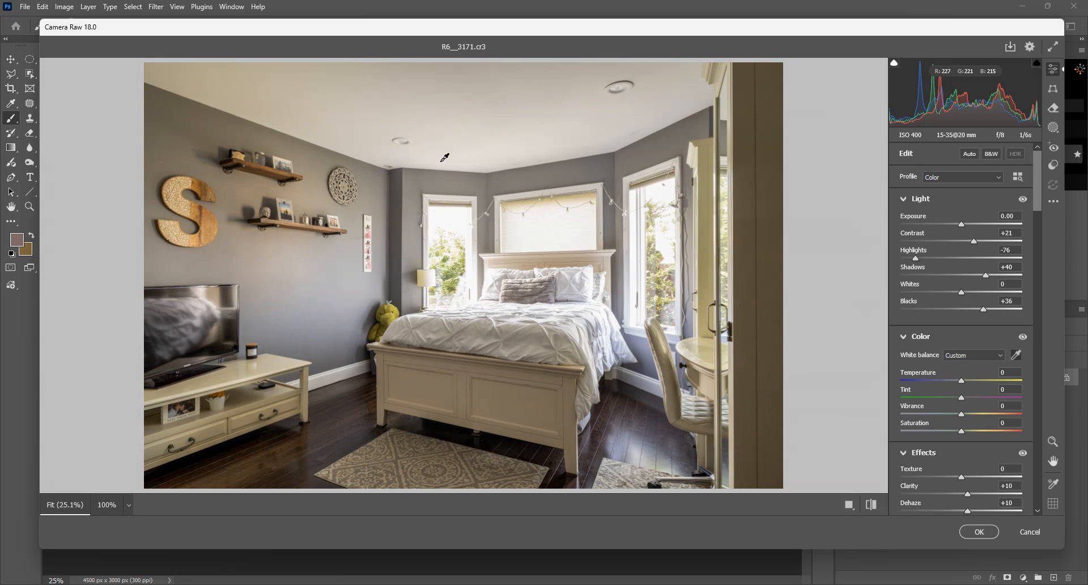
click(400, 137)
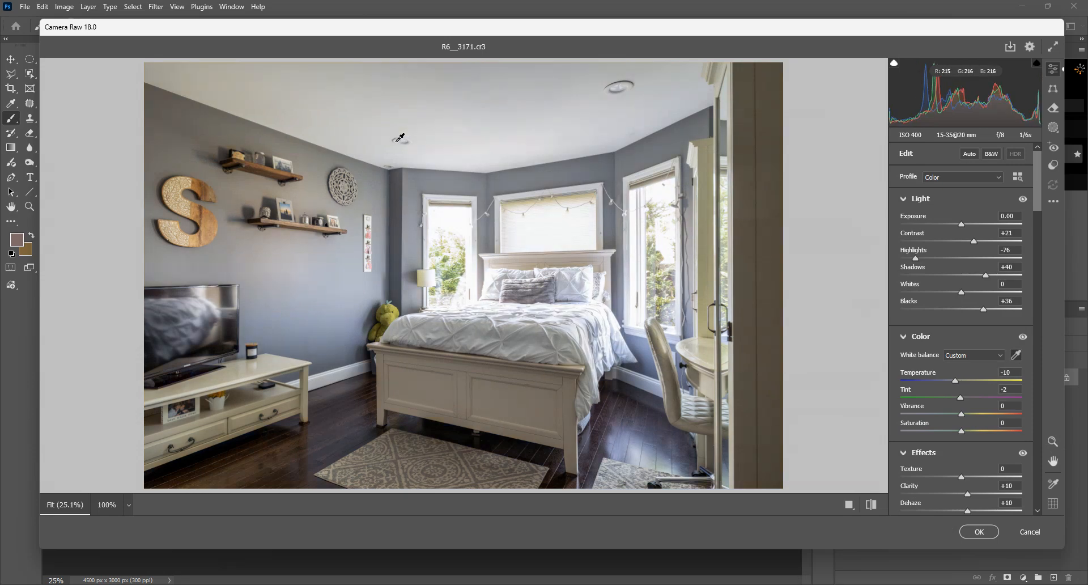
click(445, 134)
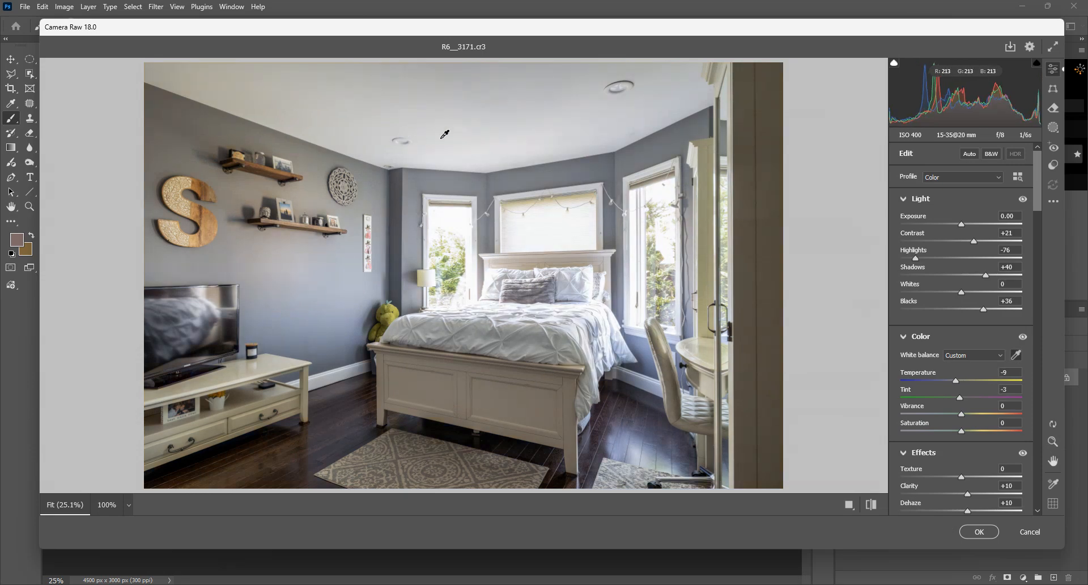
click(358, 140)
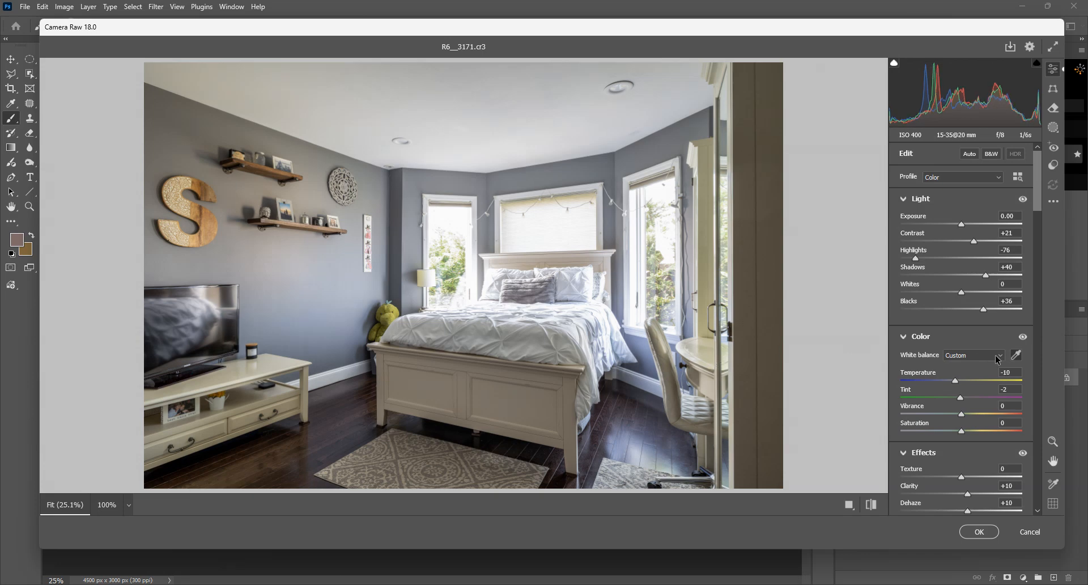
Set Temperature to -8, Vibrance to -6 and Saturation to -9, and compare the colors with the default settings
drag(957, 384, 960, 417)
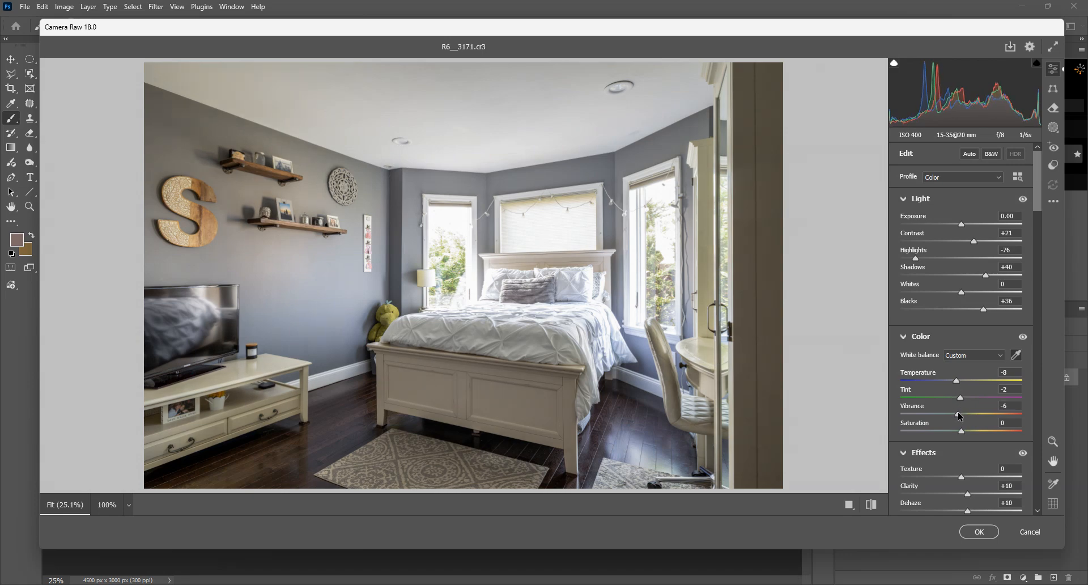
drag(963, 431, 957, 433)
click(875, 504)
click(874, 504)
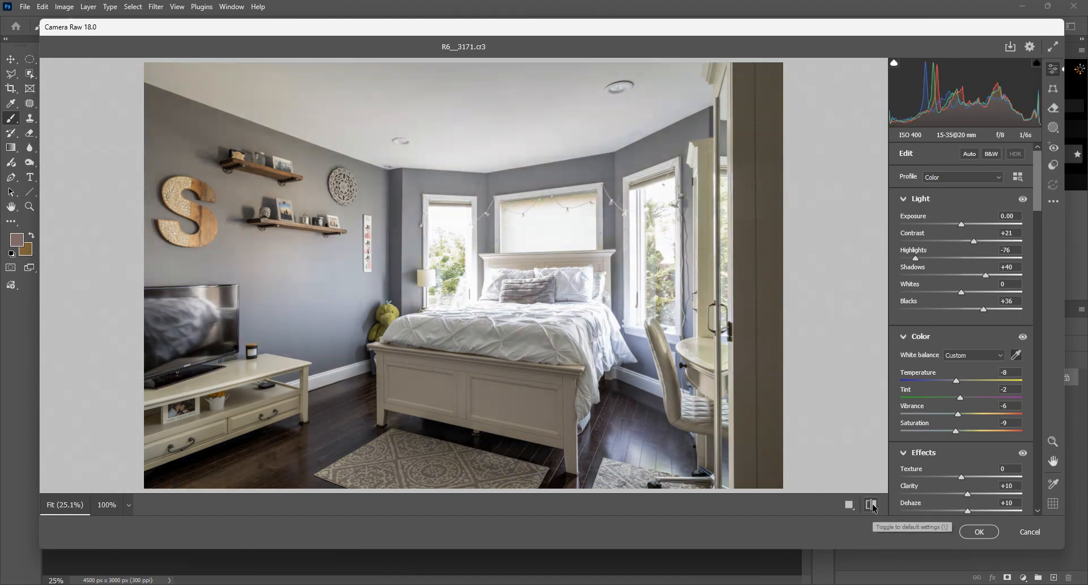
click(872, 504)
click(873, 504)
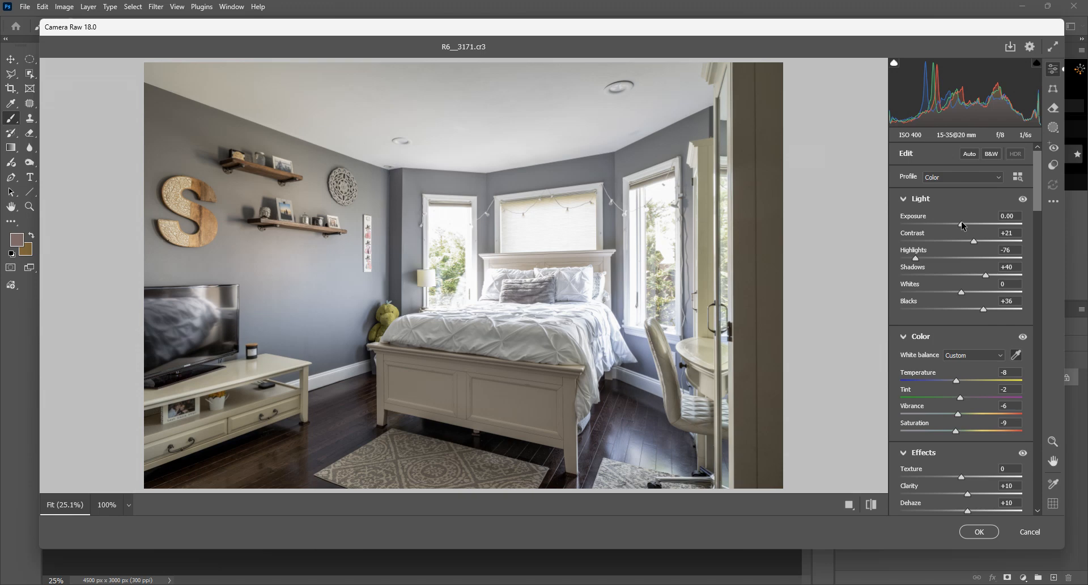
Check the edits against the defaults, set Exposure to -0.05 and Shadows to +21, and apply the Camera Raw adjustments
click(870, 503)
click(869, 502)
click(869, 502)
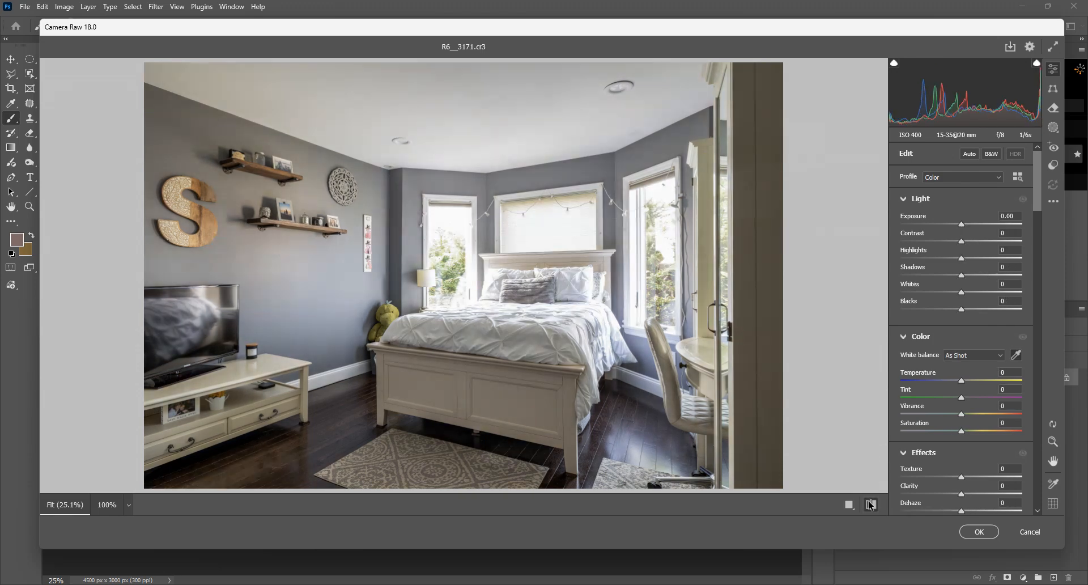
click(871, 505)
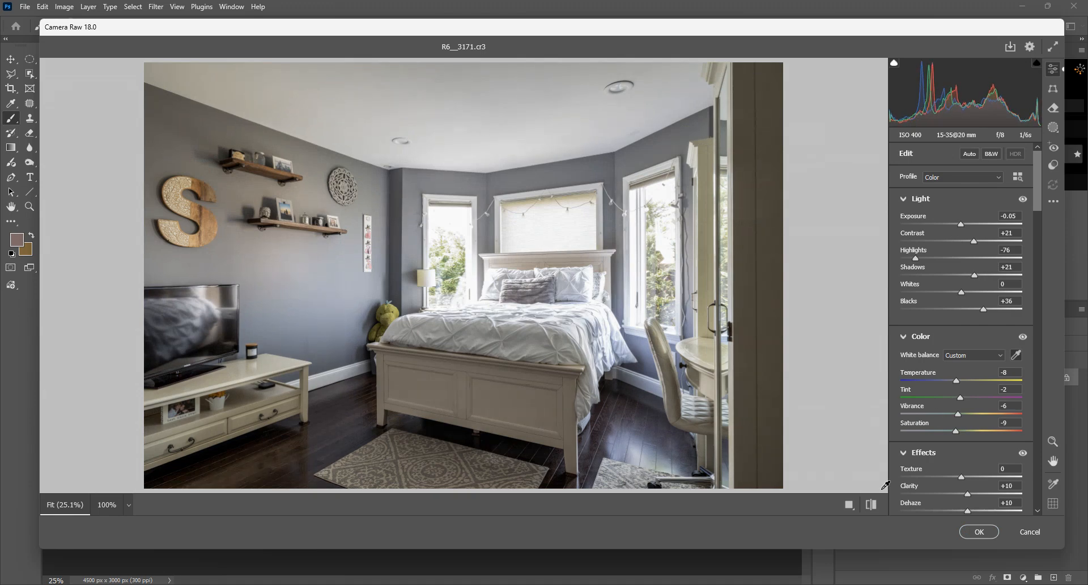
click(872, 505)
click(968, 531)
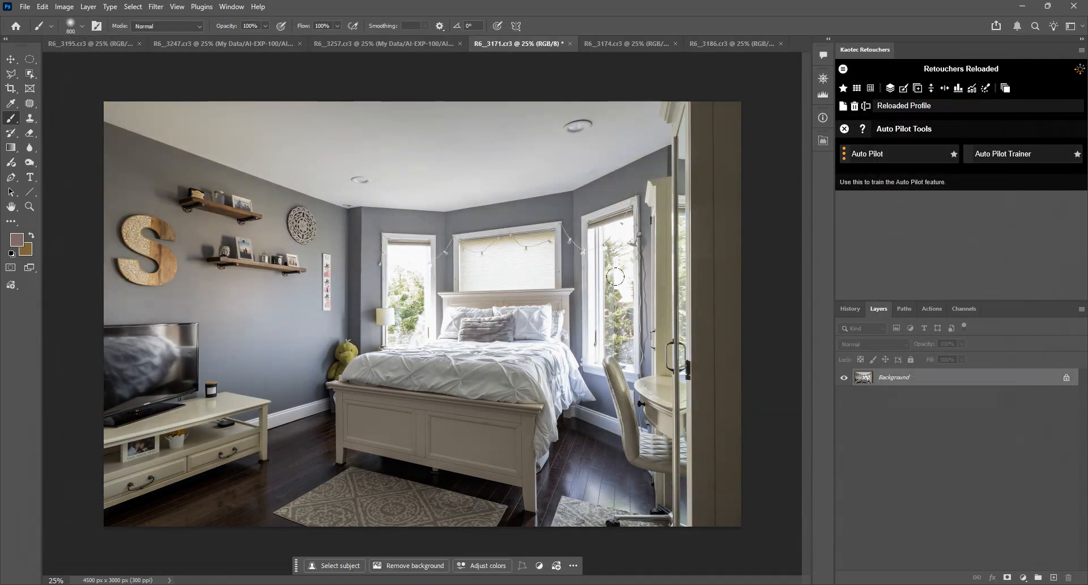
Restore the unedited R6__3171.cr3 from its history and run Auto Pilot on it
click(844, 309)
click(875, 326)
click(877, 311)
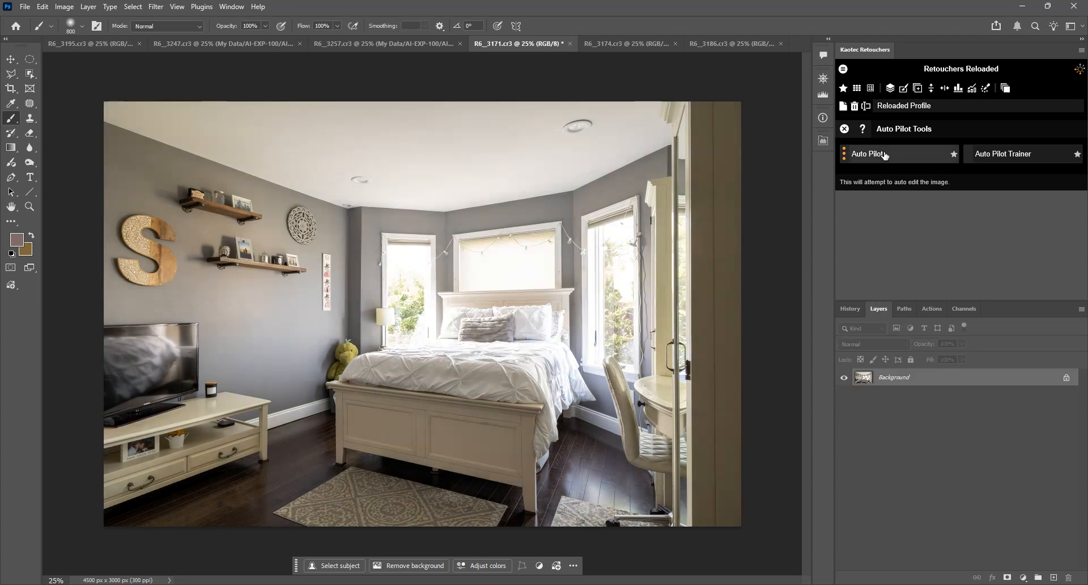
click(884, 155)
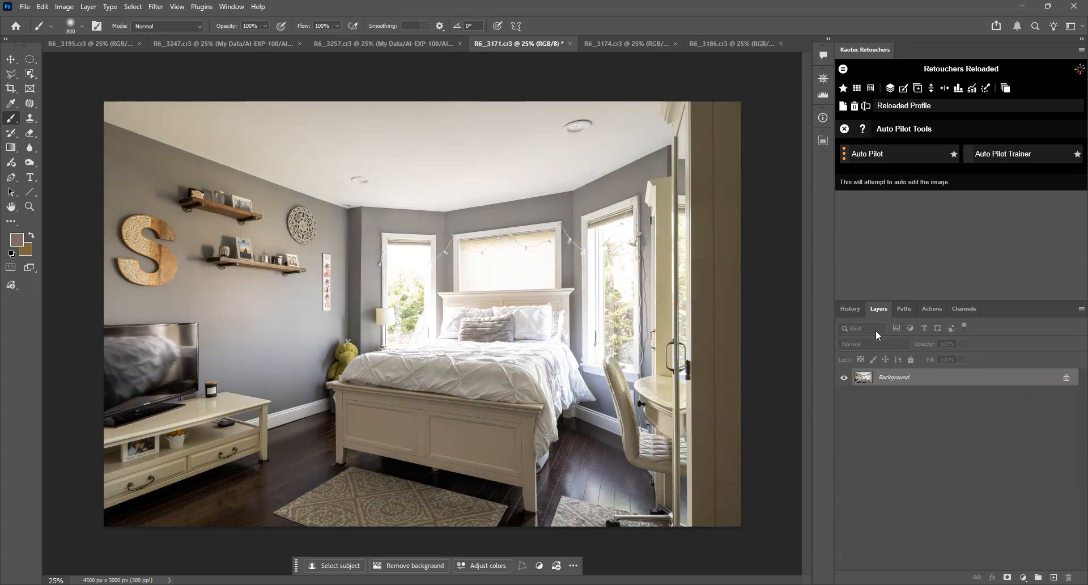
Open the Post Process tools and review which operations the Auto Process options include, then leave the options
click(845, 129)
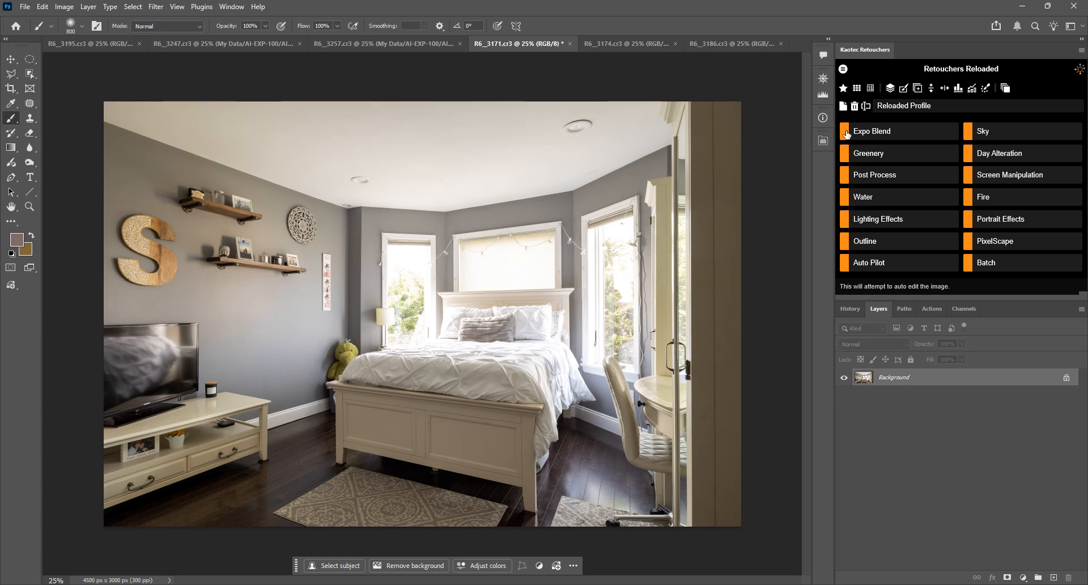
click(906, 175)
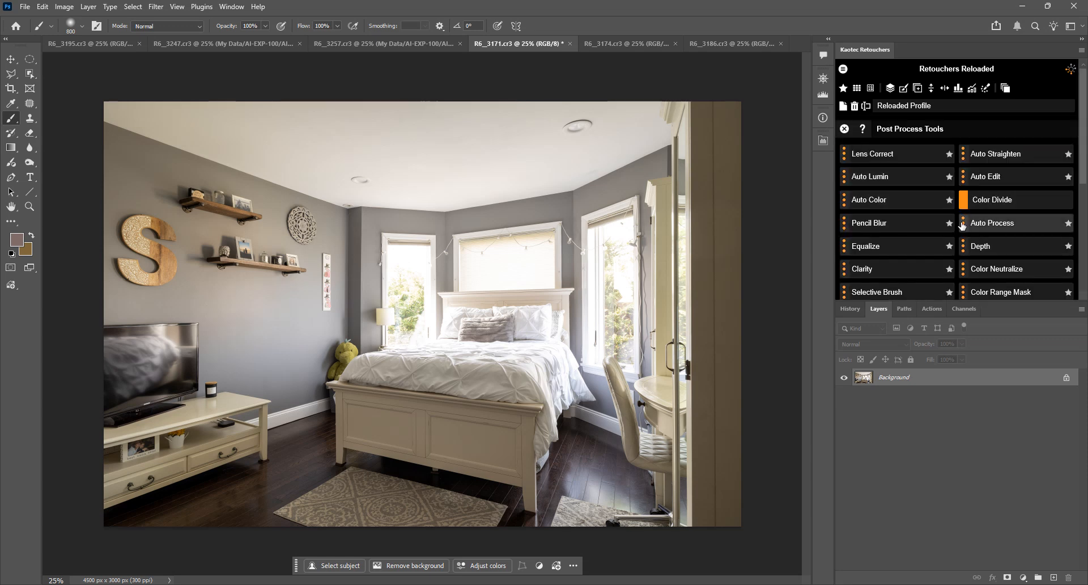
click(963, 222)
click(868, 112)
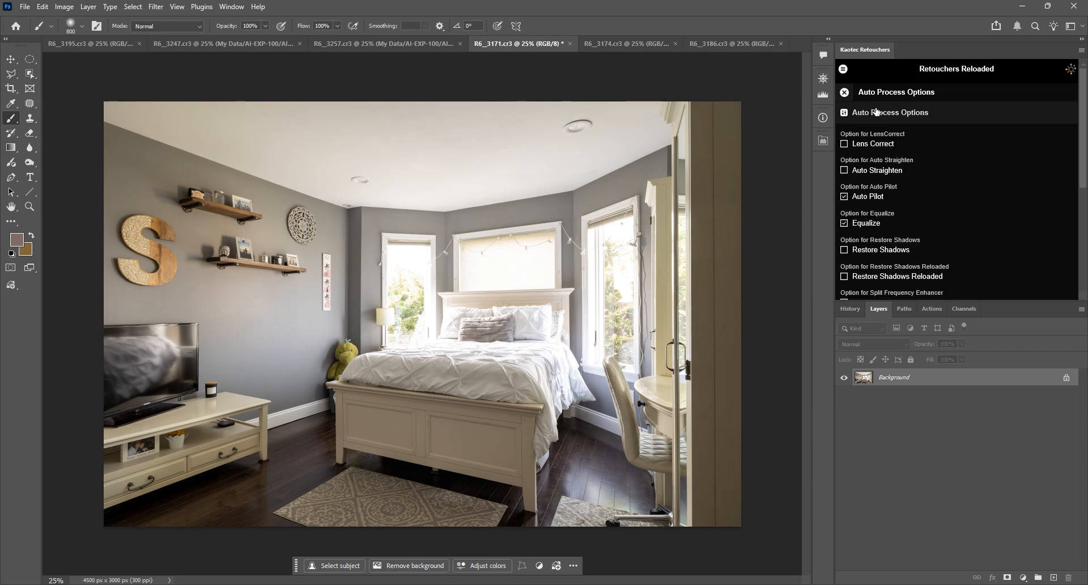
scroll(921, 164, down, 4)
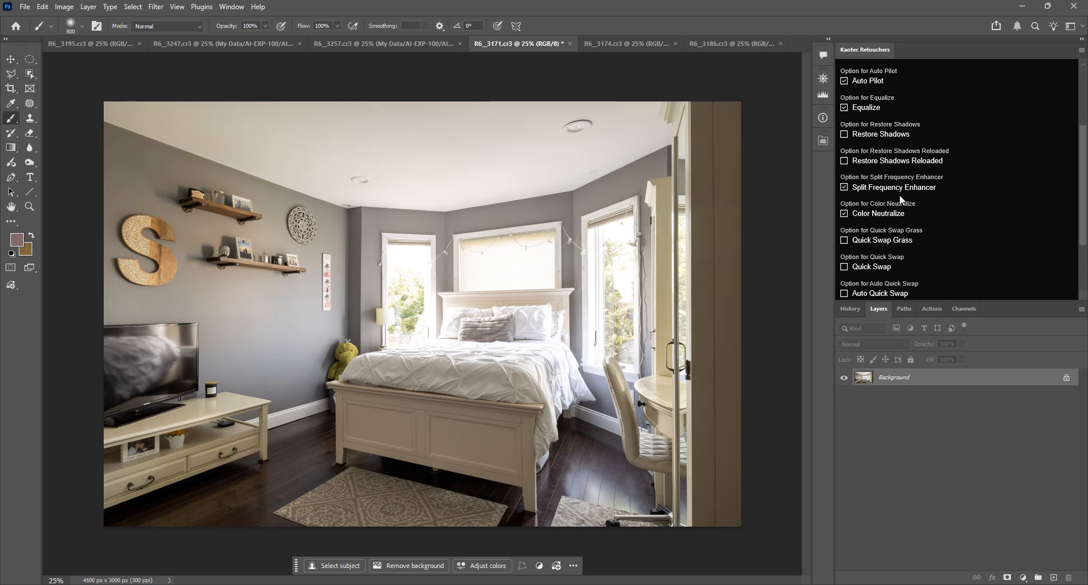
scroll(901, 198, up, 2)
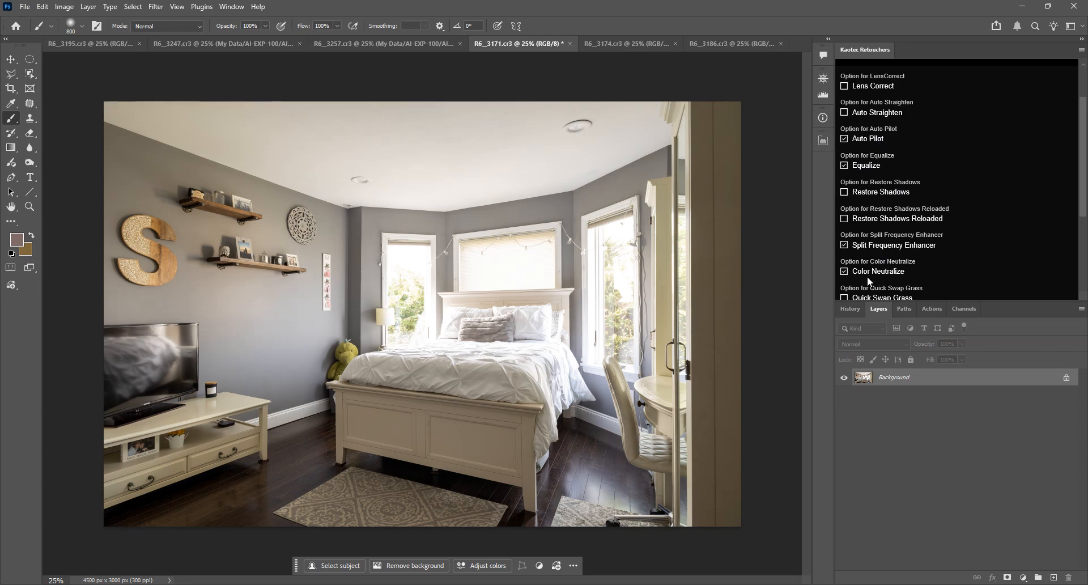
scroll(893, 261, up, 2)
click(852, 114)
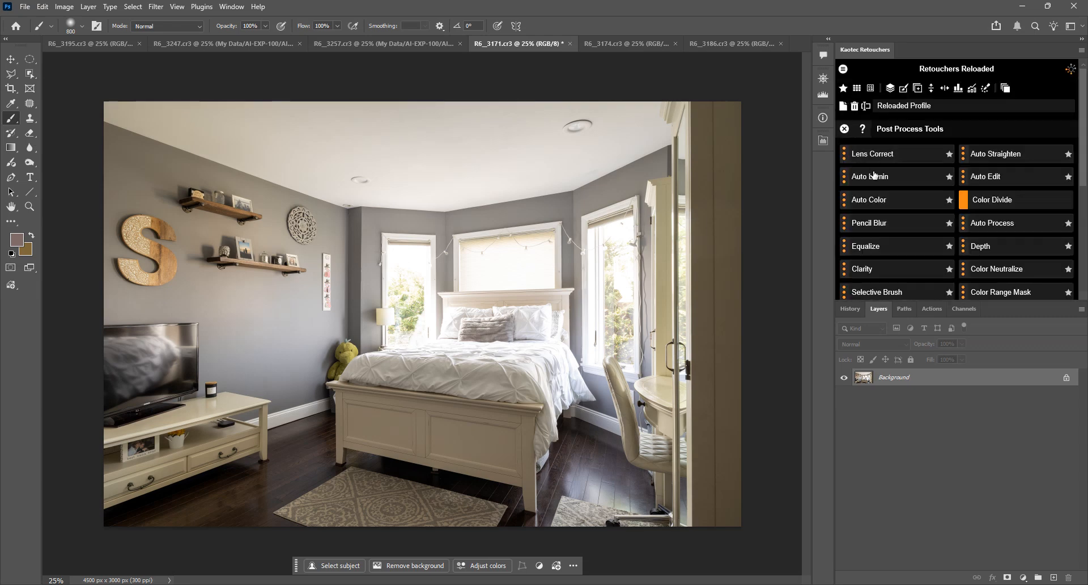
Run Auto Process on R6__3171.cr3 and compare the processed bedroom photo with the original
click(1001, 225)
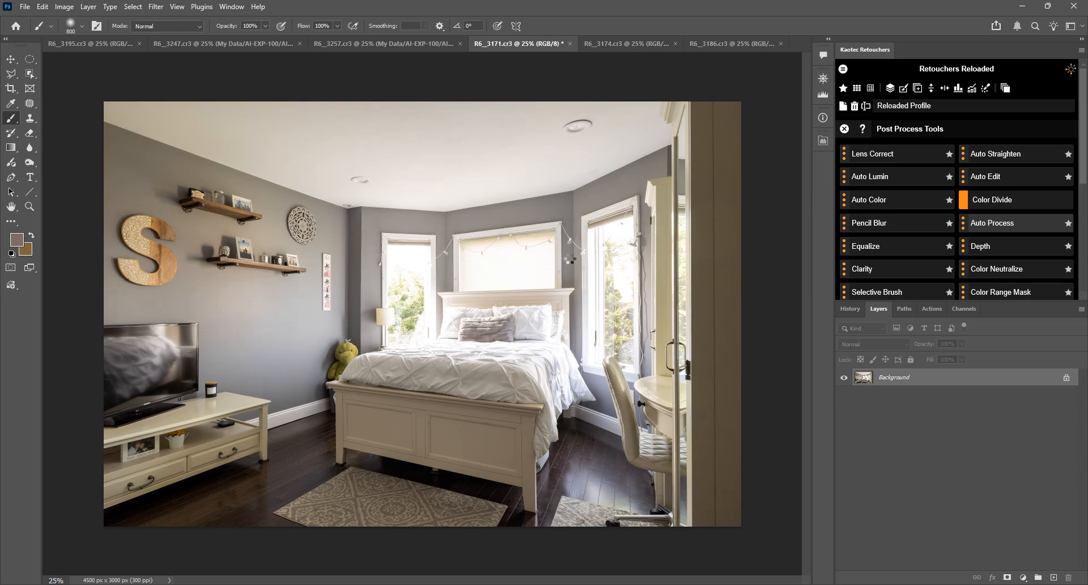
drag(848, 382, 844, 420)
key(ctrl+z)
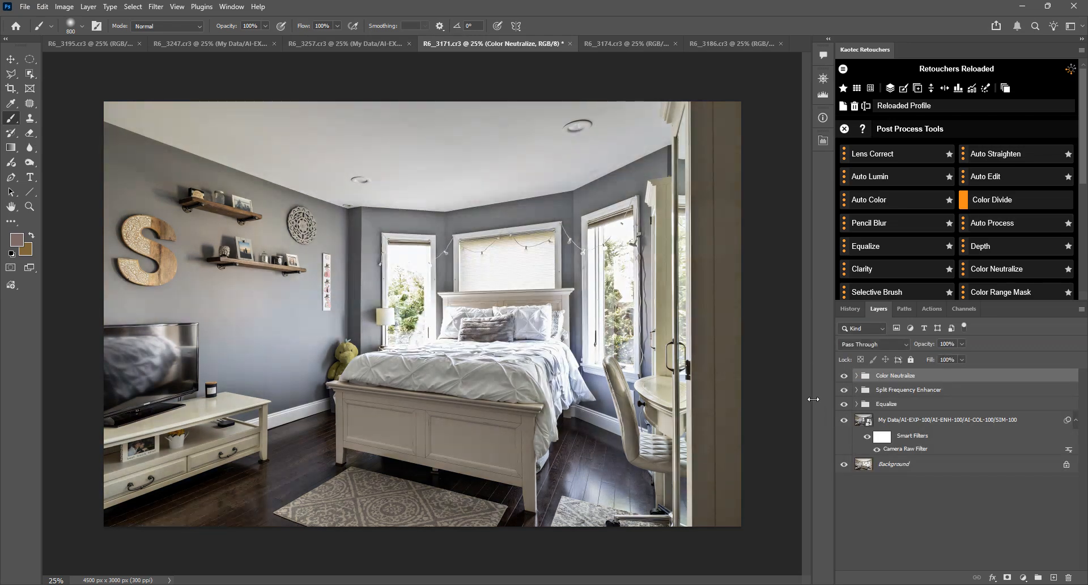
key(ctrl+shift+z)
key(ctrl+z)
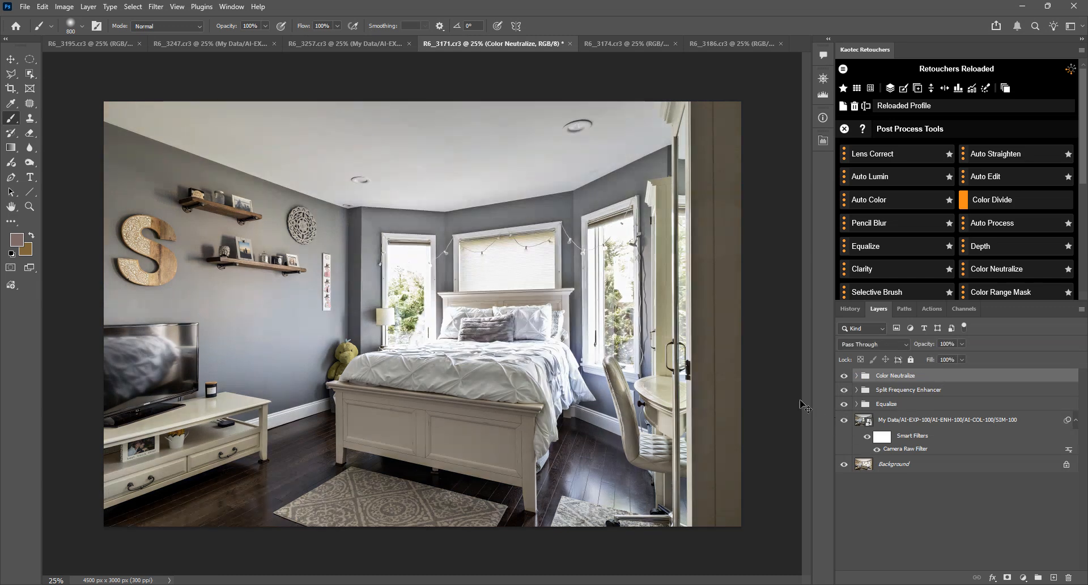
key(ctrl+shift+z)
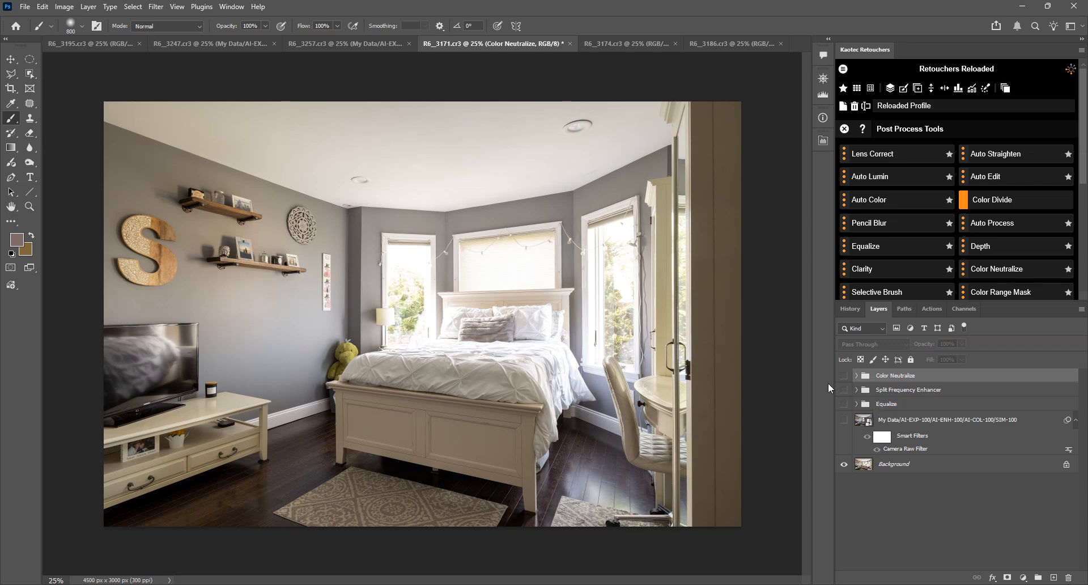
Delete all Auto Process layers from R6__3171.cr3 and the existing Auto Pilot layer from R6__3257.cr3
shift+click(909, 422)
drag(909, 423, 1068, 578)
key(ctrl+shift+Tab)
drag(888, 381, 1068, 578)
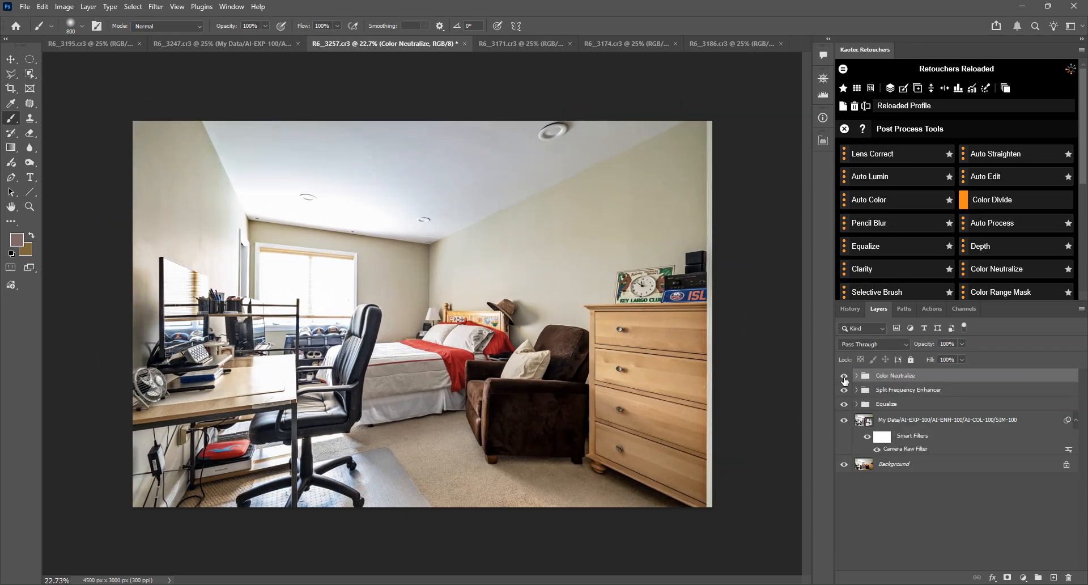
Compare the Auto Process result with the original in R6__3257.cr3 and delete all layers above the background
drag(845, 381, 844, 422)
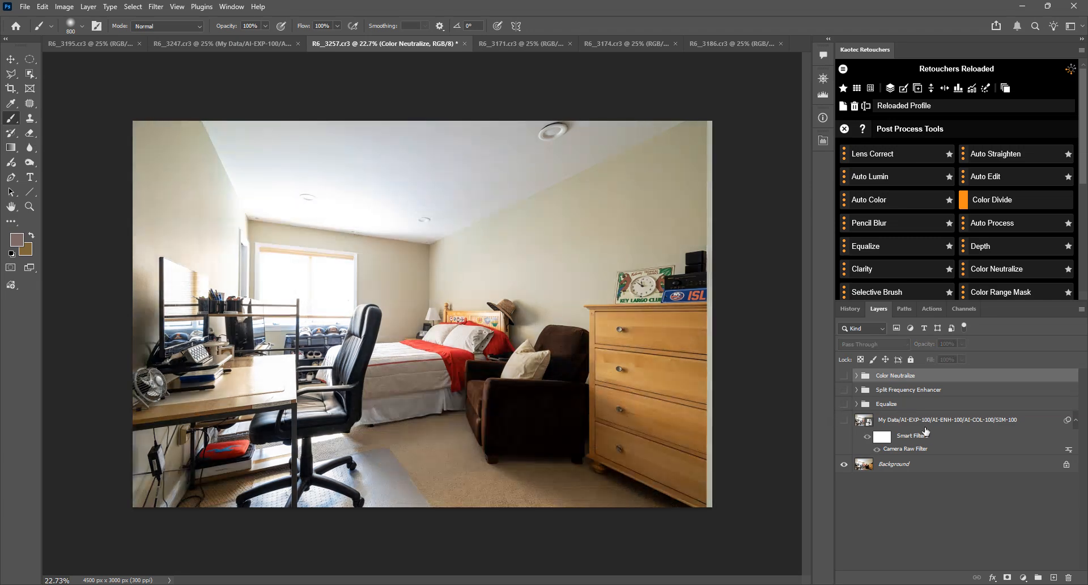
shift+click(923, 427)
drag(911, 378, 1068, 577)
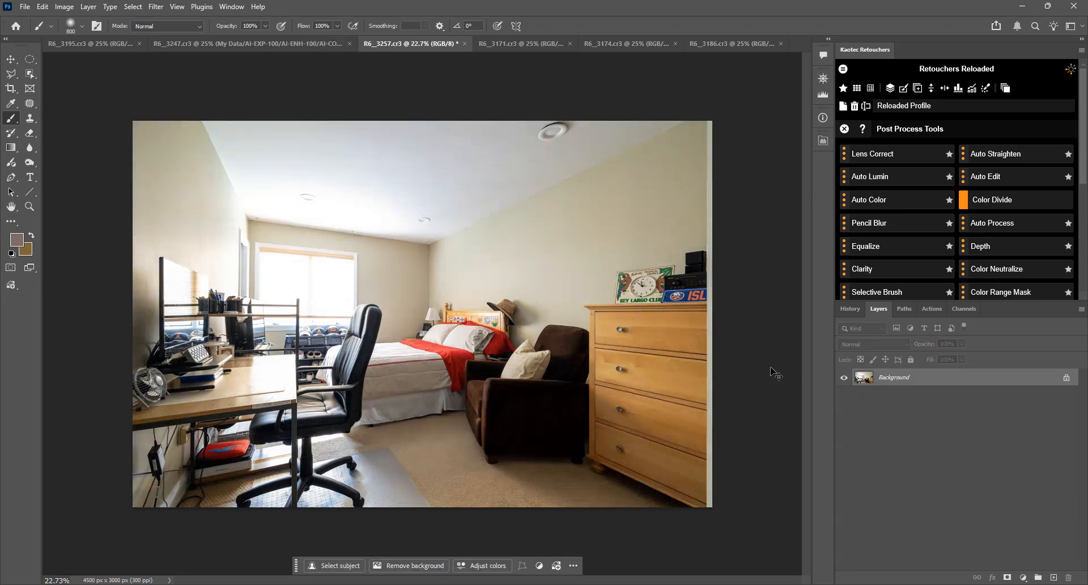
Compare the Auto Pilot edit with the original in R6__3247.cr3 and delete the edit layer
key(ctrl+shift+Tab)
click(845, 381)
click(845, 381)
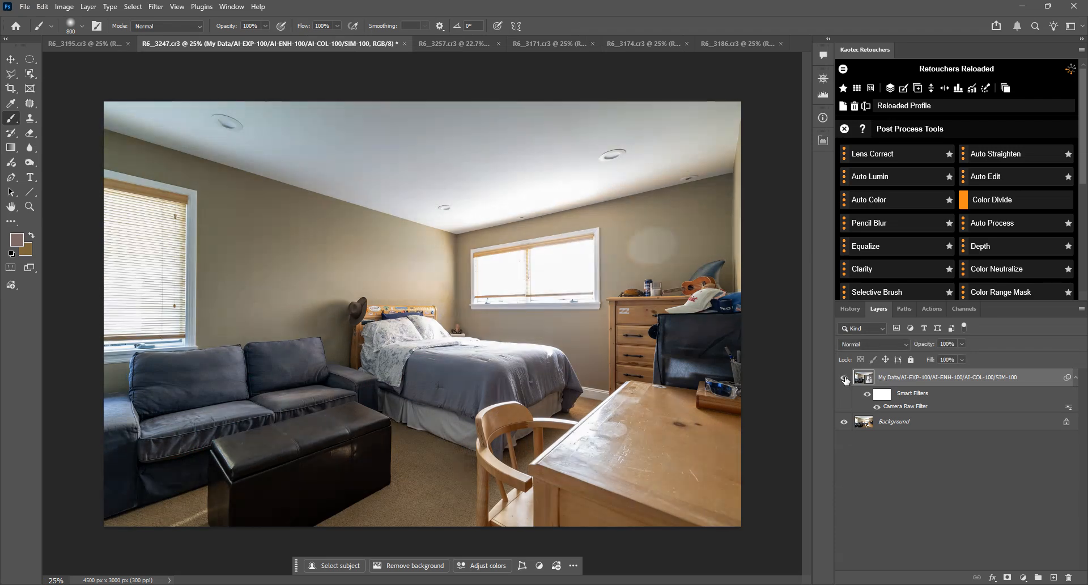
drag(907, 377, 1069, 577)
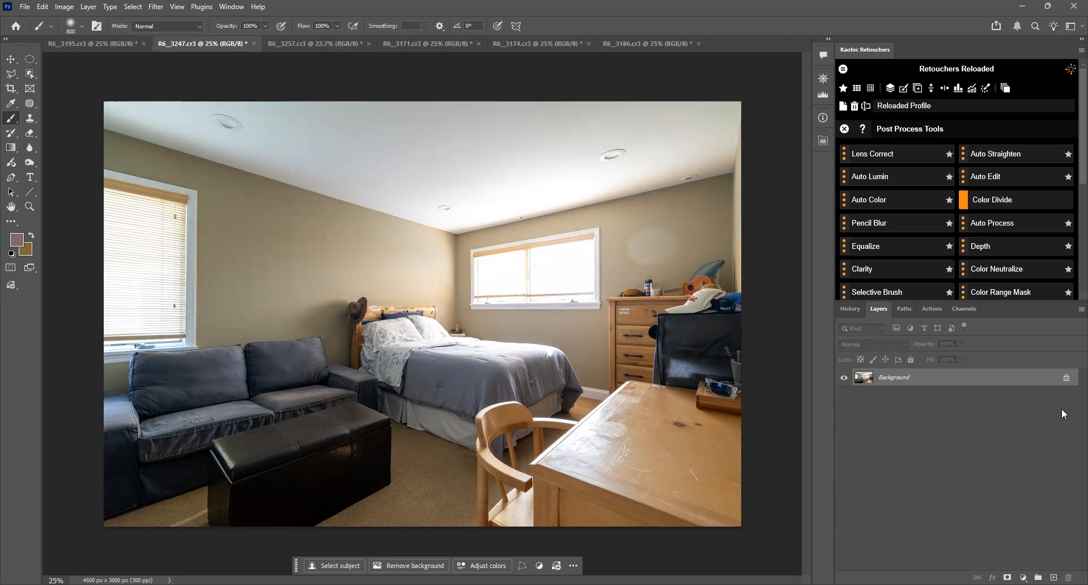
Run Auto Process on R6__3247.cr3 and R6__3195.cr3
click(993, 224)
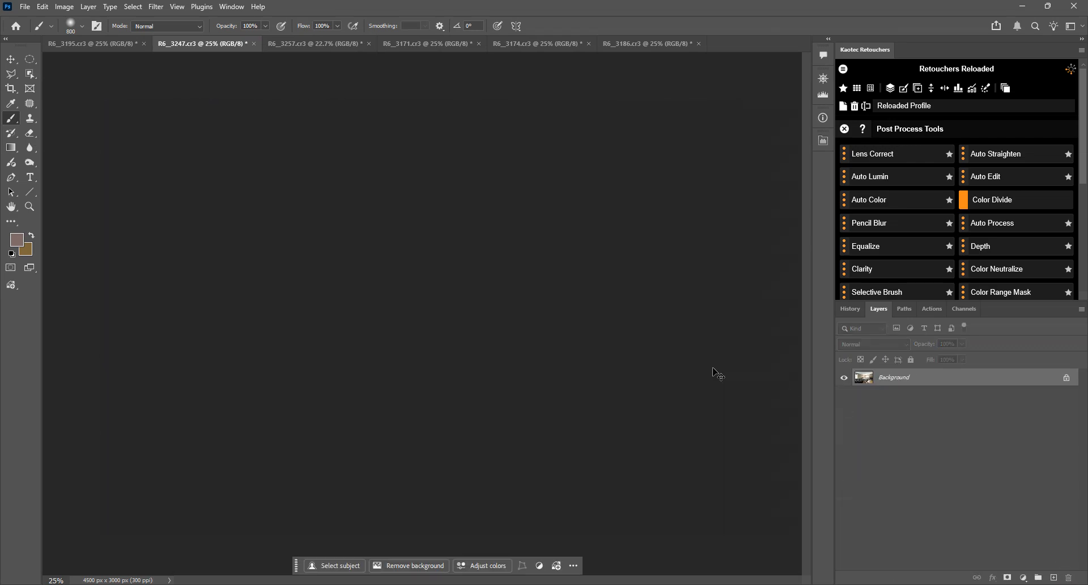
key(ctrl+shift+Tab)
click(991, 223)
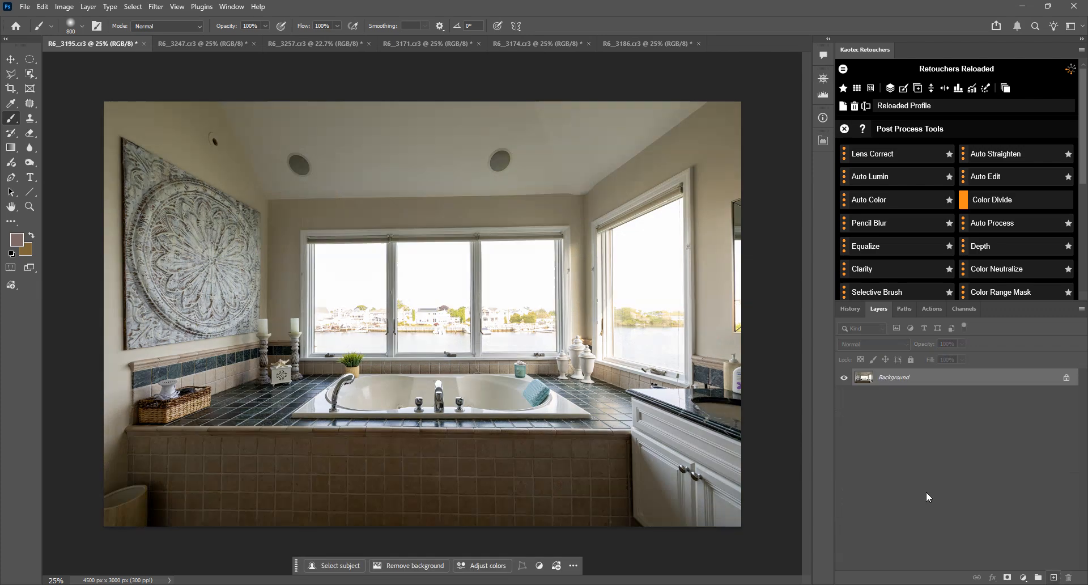
Run Auto Process on R6__3186.cr3 and delete the generated layers above the background
key(ctrl+shift+Tab)
click(1007, 224)
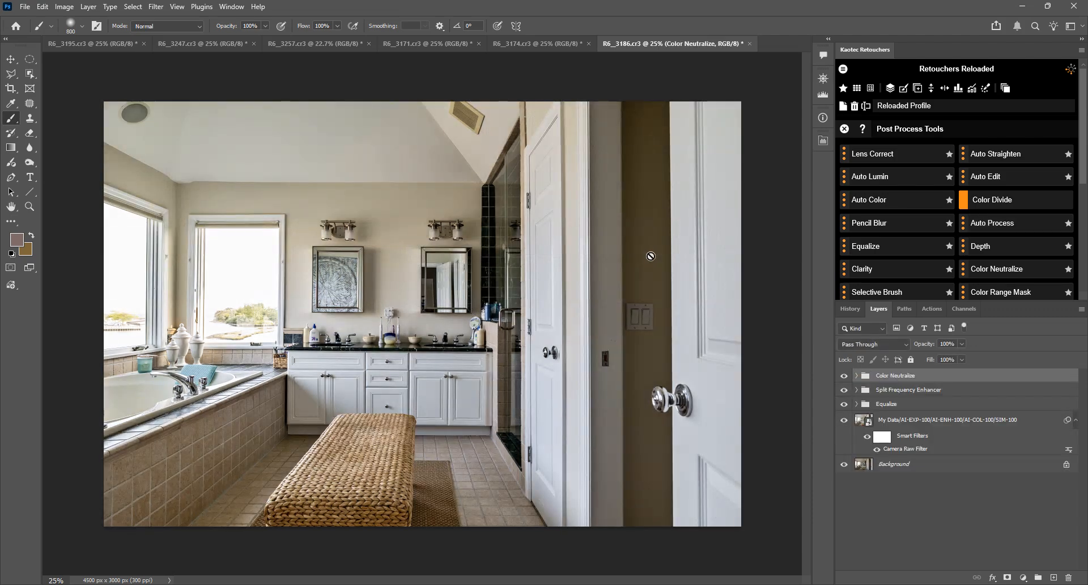
shift+click(928, 422)
drag(925, 383, 1071, 578)
Review the processed R6__3174.cr3 and delete its Auto Process layers, keeping only the background
key(ctrl+shift+Tab)
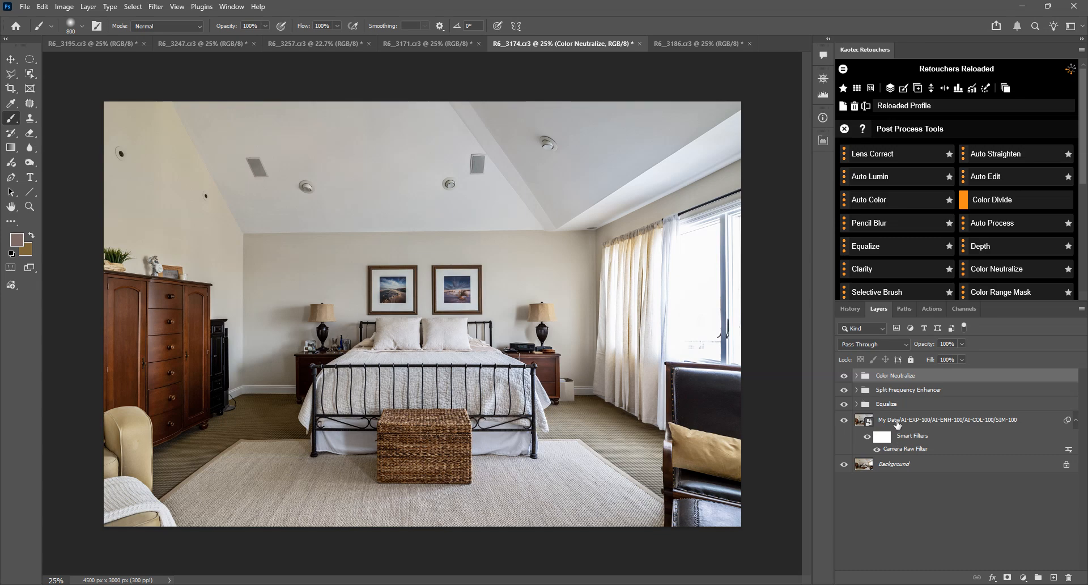
shift+click(897, 424)
drag(894, 391, 1069, 577)
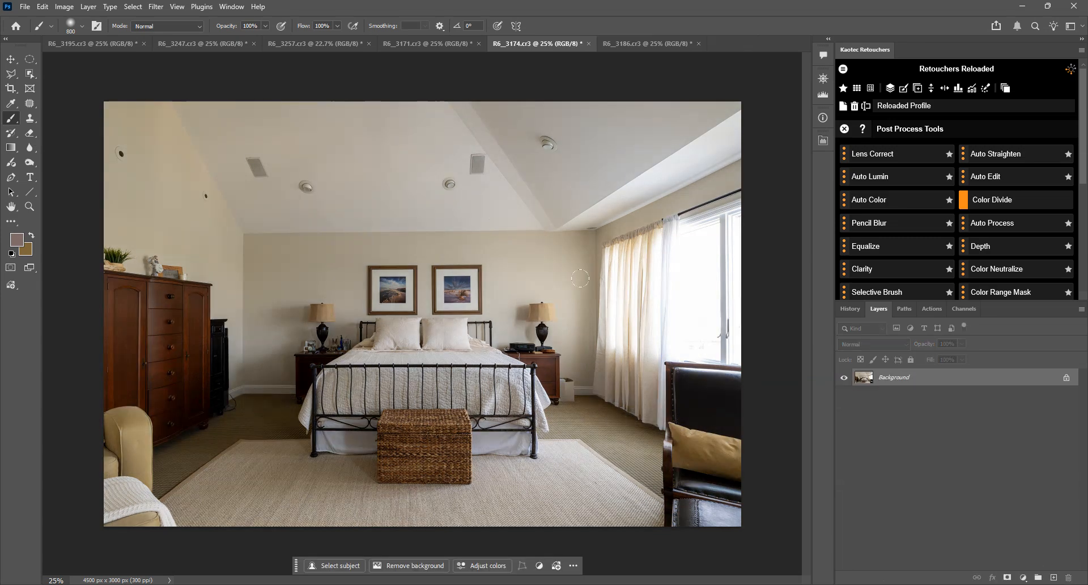
Close all open photos without saving their changes
key(ctrl+shift+Tab)
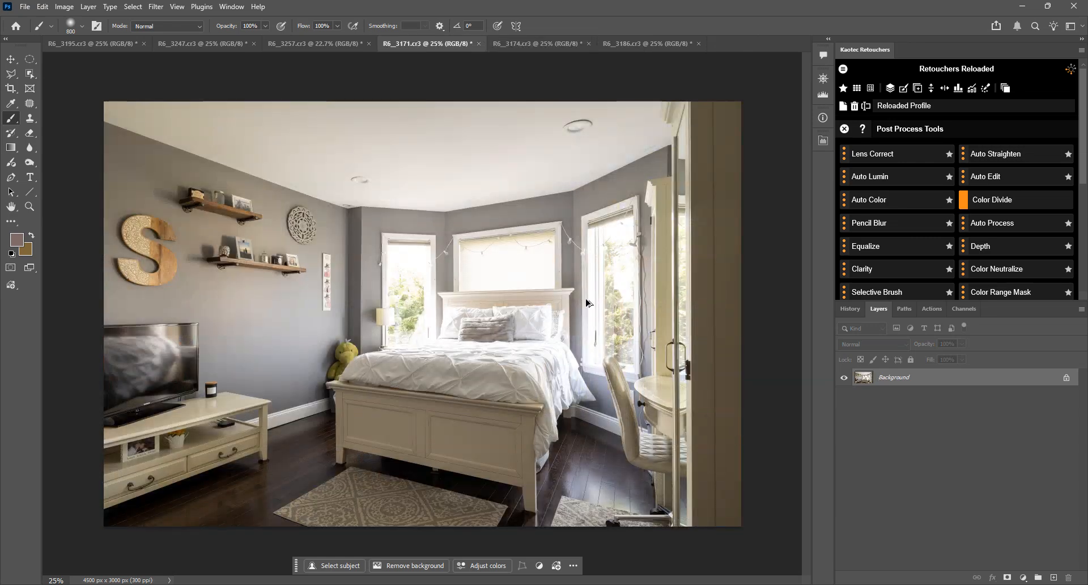
key(ctrl+alt+w)
click(462, 243)
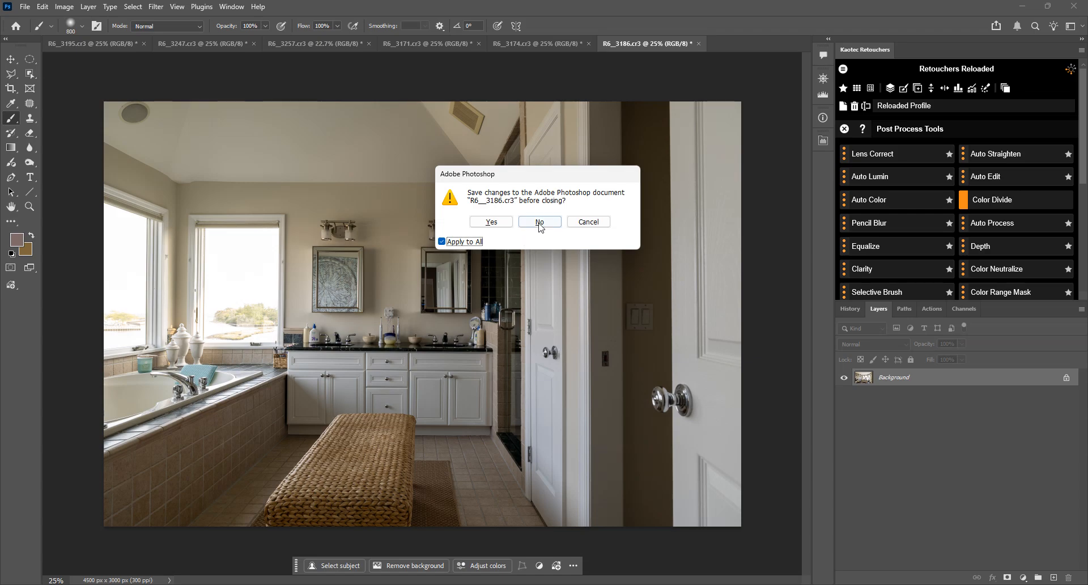
click(539, 221)
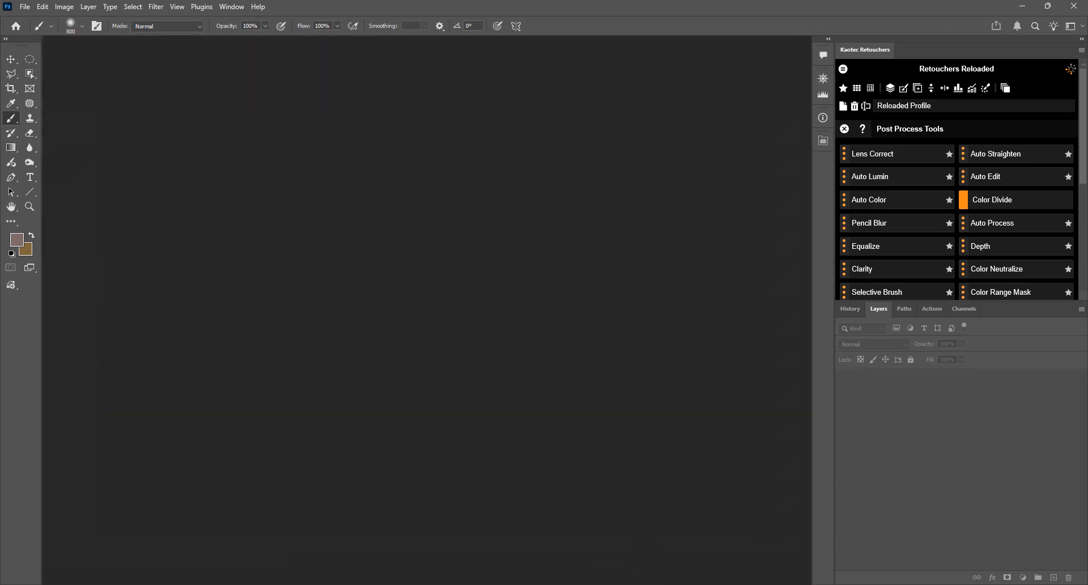
Switch to Bridge and open R6__3186.cr3 and R6__3193.cr3 together in Camera Raw
key(alt+Tab)
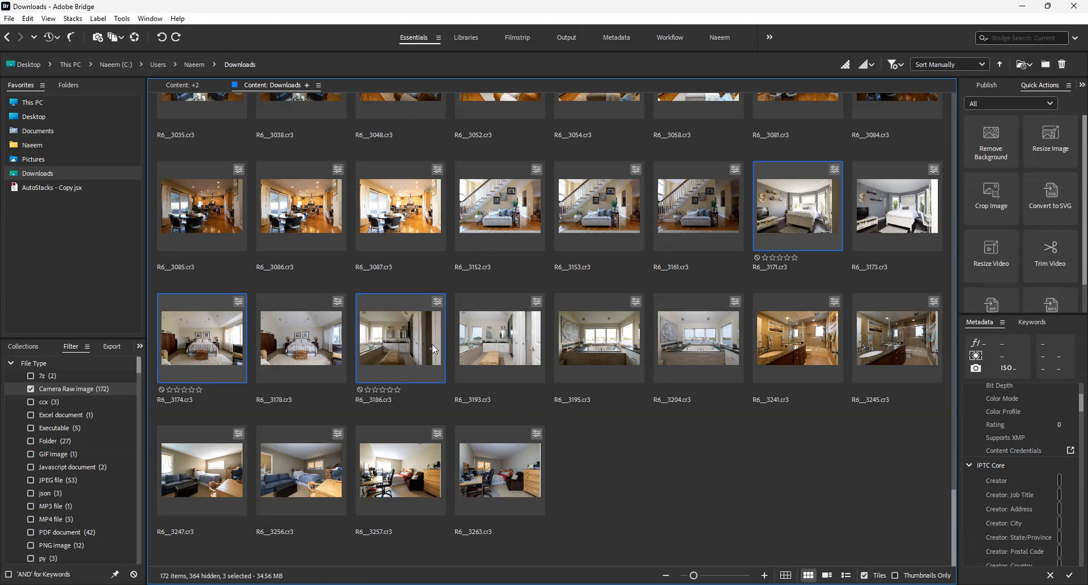
click(489, 349)
ctrl+click(407, 341)
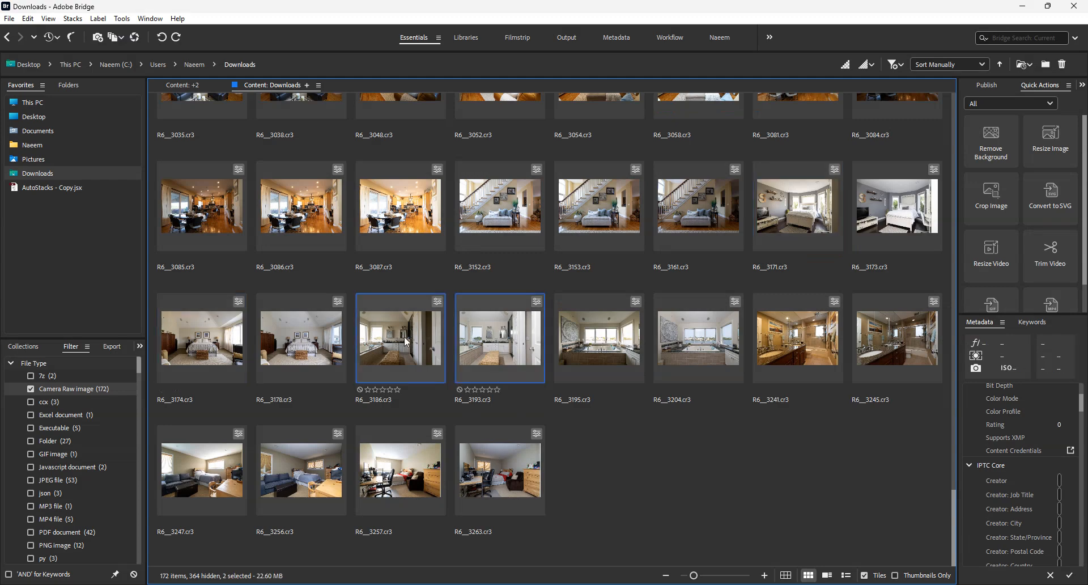
double_click(405, 338)
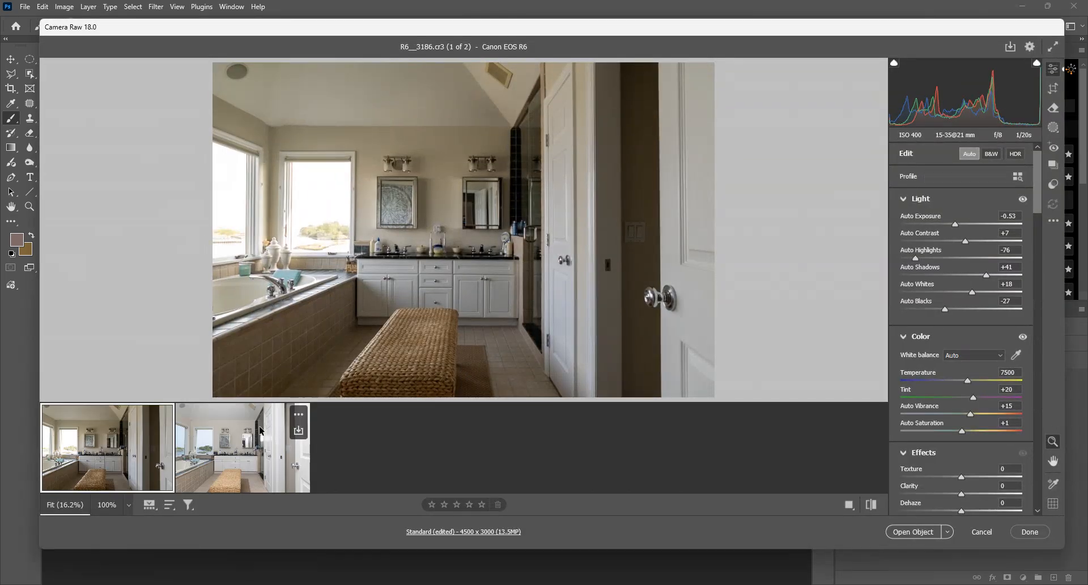
Apply Auto adjustments to both raw photos, set their white balance to As Shot, and open them in Photoshop
click(971, 154)
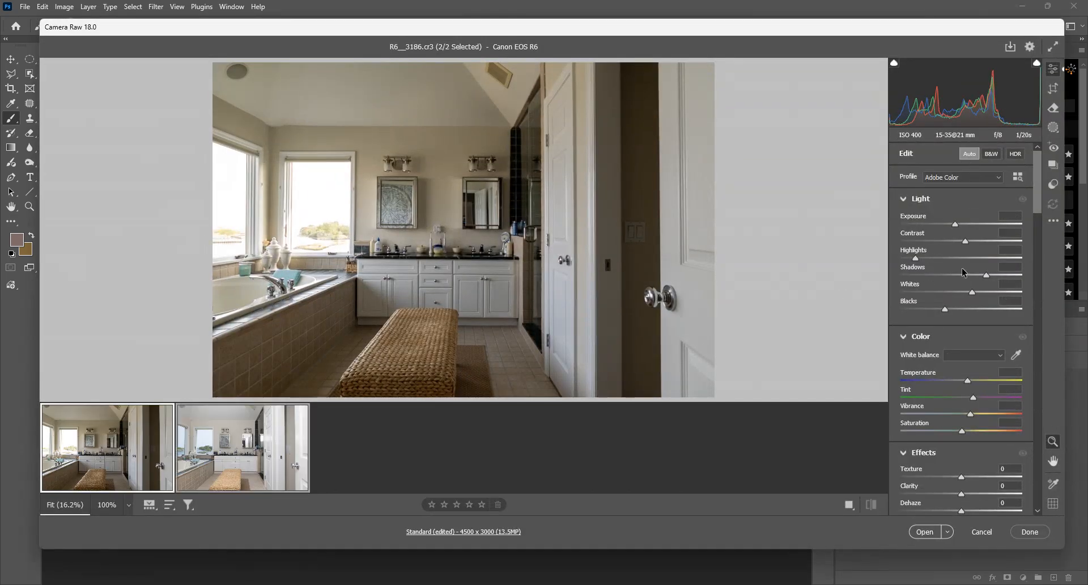
click(963, 355)
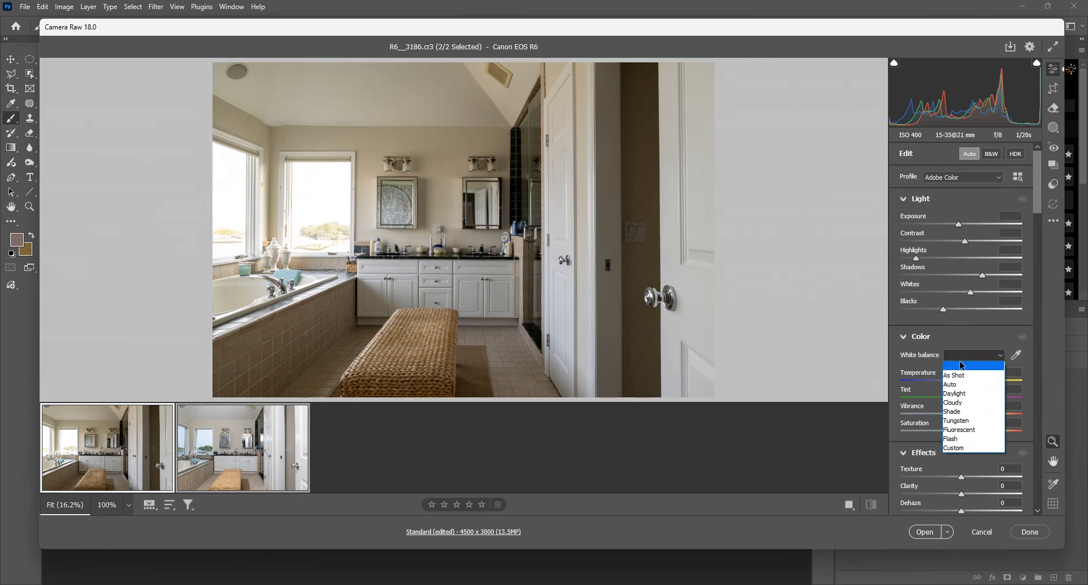
click(962, 384)
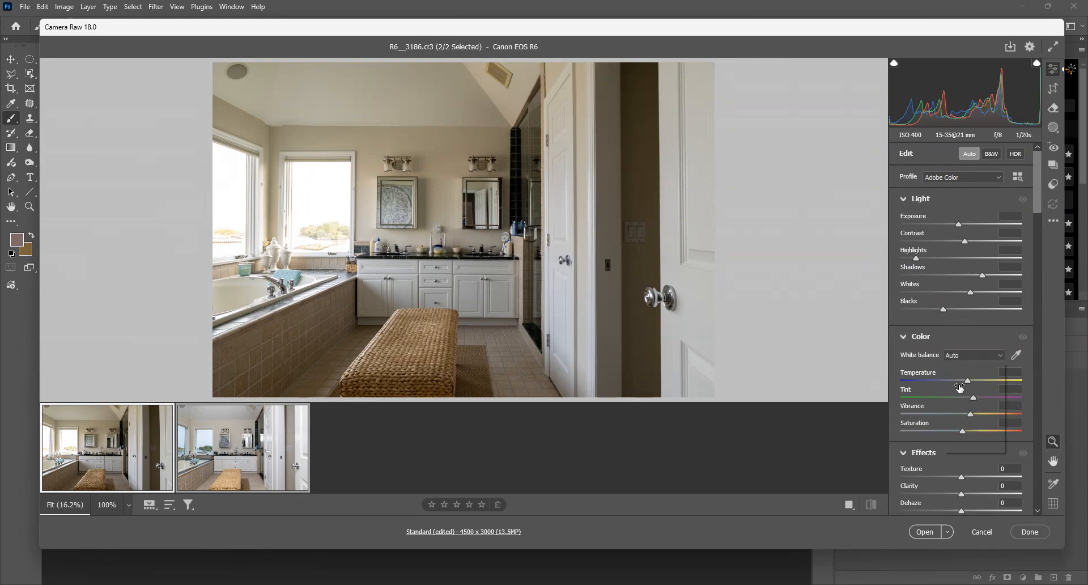
click(964, 356)
click(958, 366)
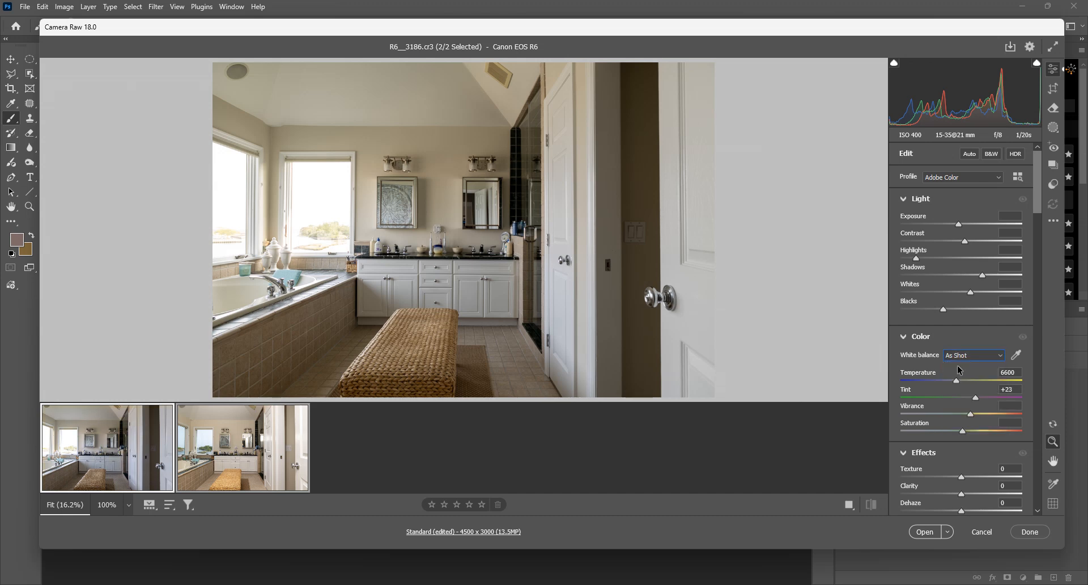
click(916, 537)
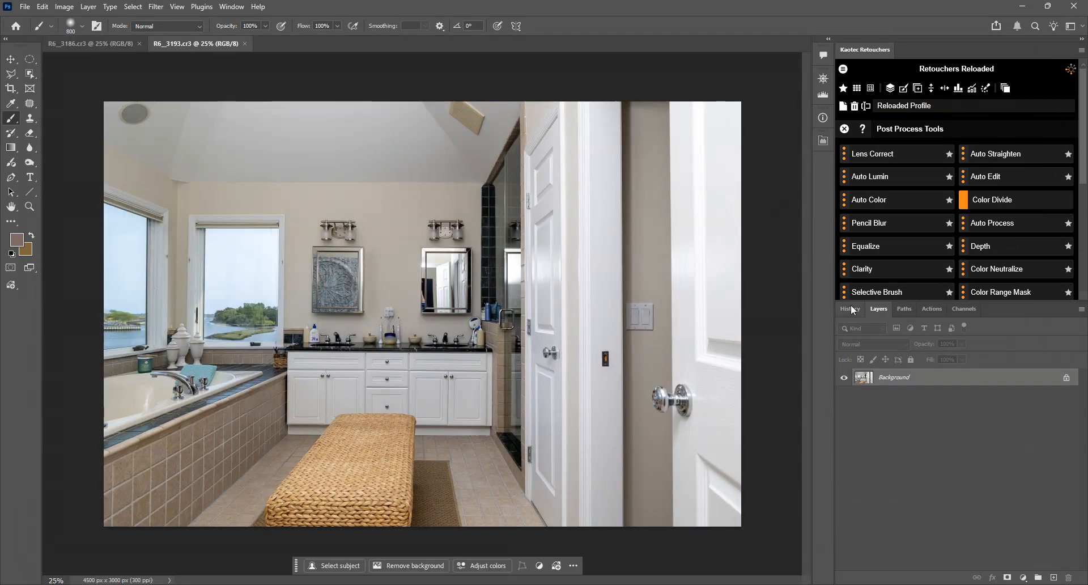
Open the Auto Pilot tools, run Auto Pilot on R6__3193.cr3, and undo its edit
click(845, 129)
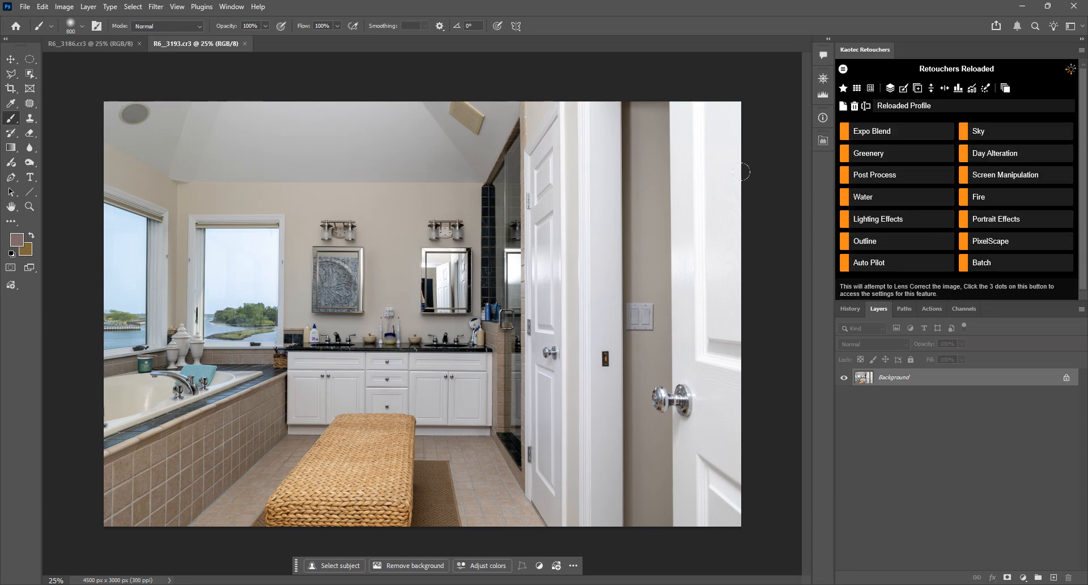
click(911, 264)
click(884, 155)
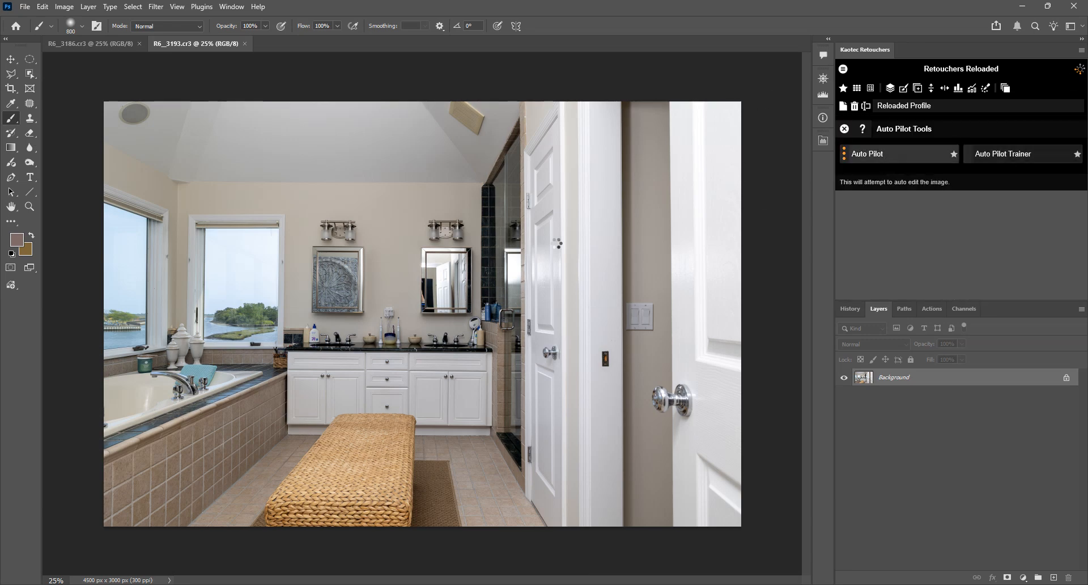
key(ctrl+z)
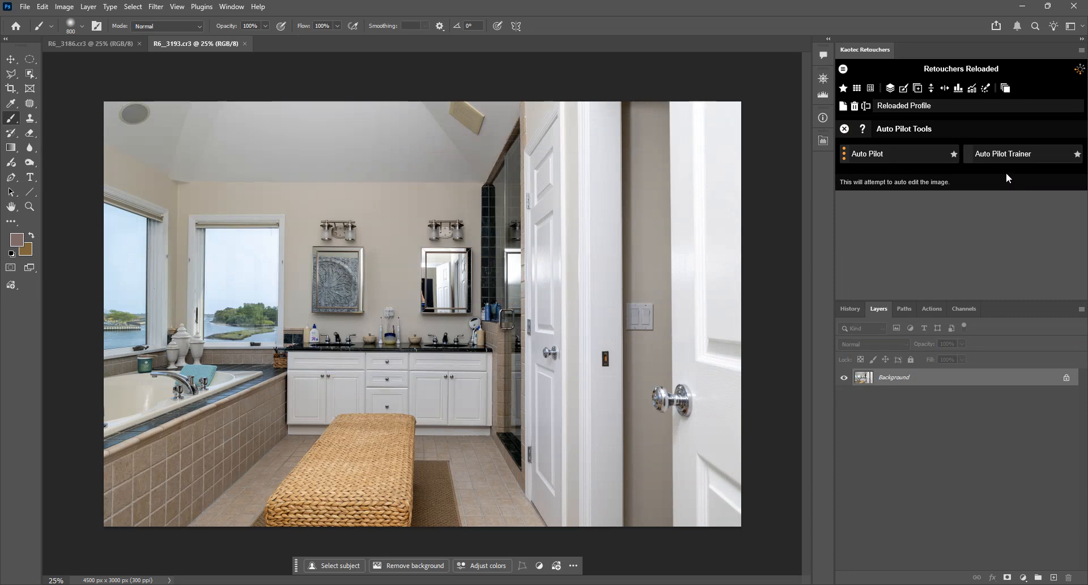
Start the Auto Pilot Trainer on R6__3193.cr3 and set Highlights to -66, Shadows to +34 and Dehaze to +11
click(1009, 154)
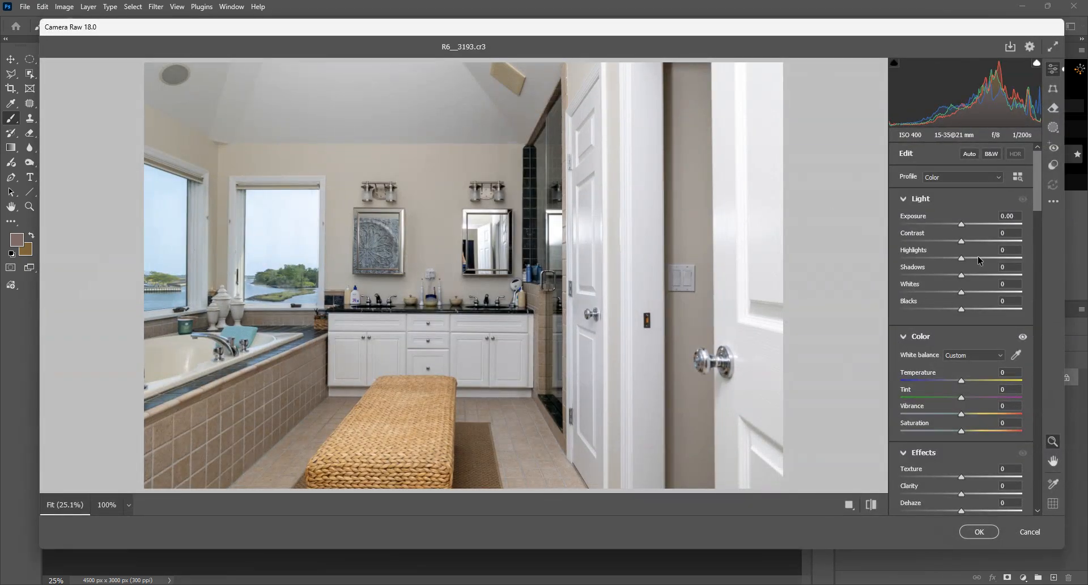
drag(962, 259, 983, 274)
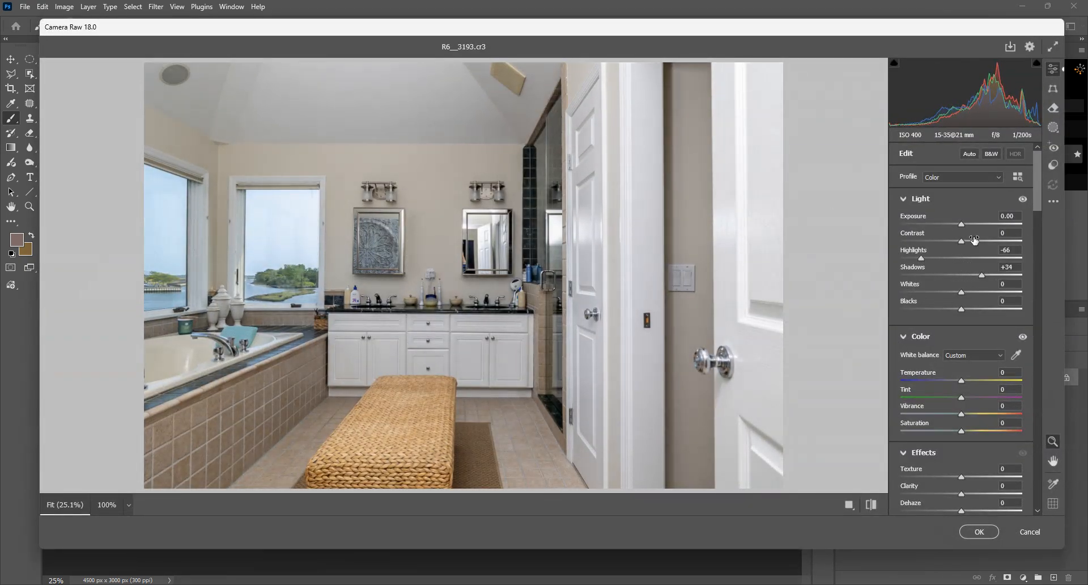
click(971, 510)
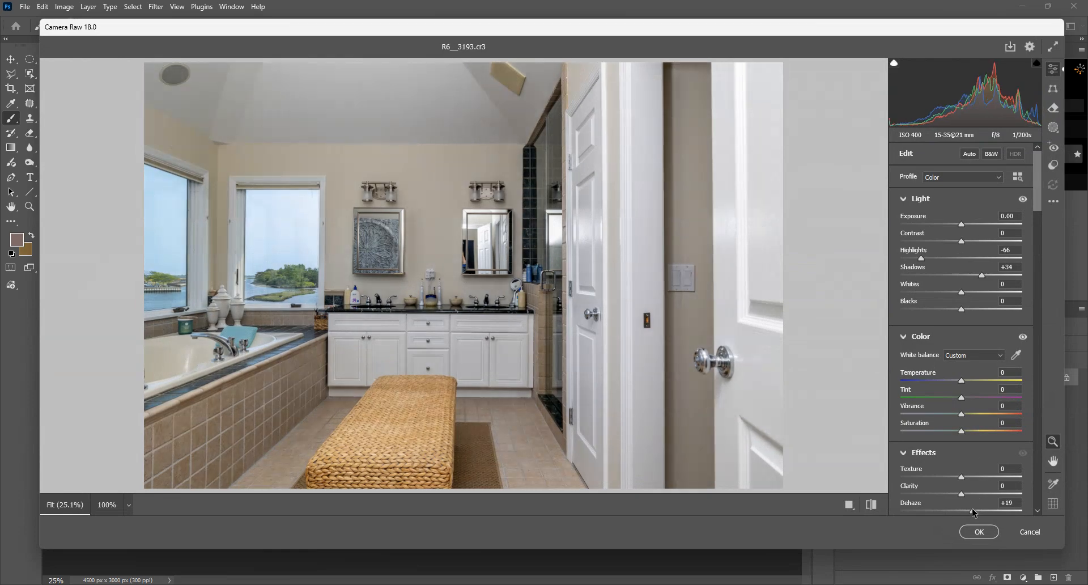
drag(971, 511, 968, 511)
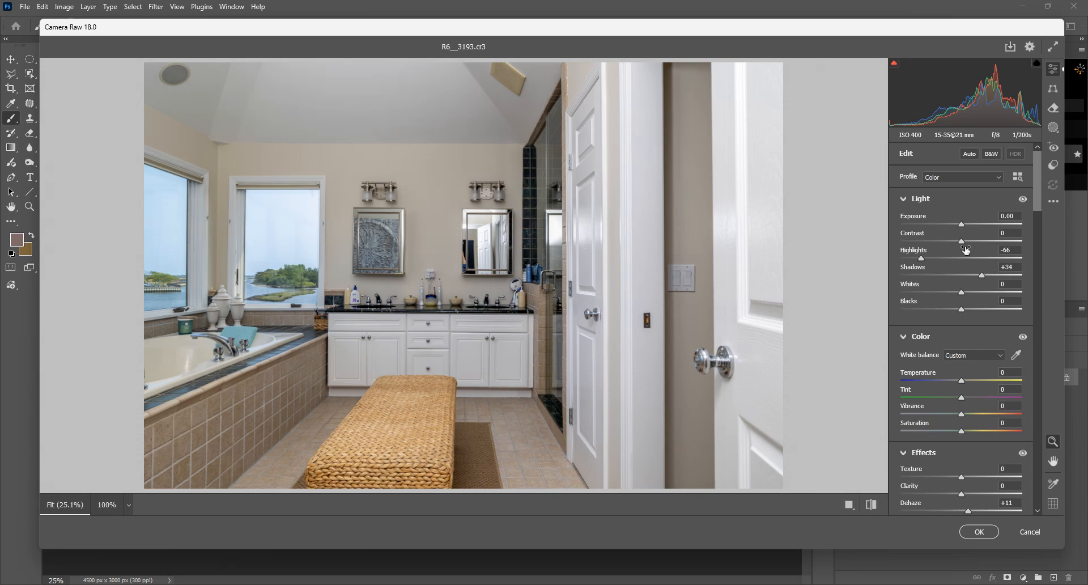
Compare the bathroom photo before and after the edits and apply the Camera Raw training adjustments
click(871, 504)
click(871, 504)
click(871, 504)
click(871, 504)
click(975, 533)
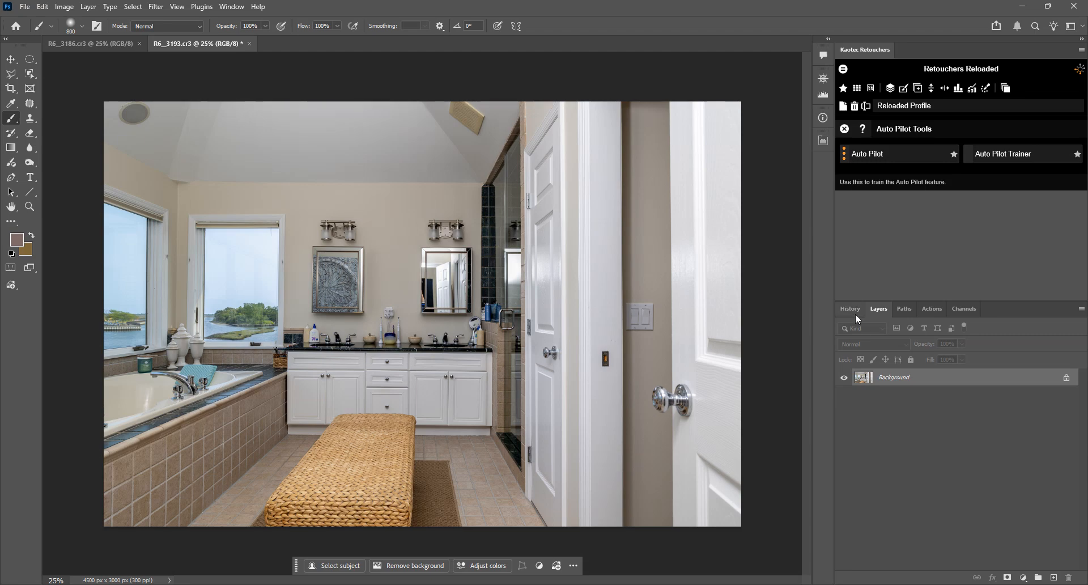
Restore the unedited R6__3193.cr3 from its history and run Auto Pilot on it
click(854, 312)
click(863, 327)
click(878, 309)
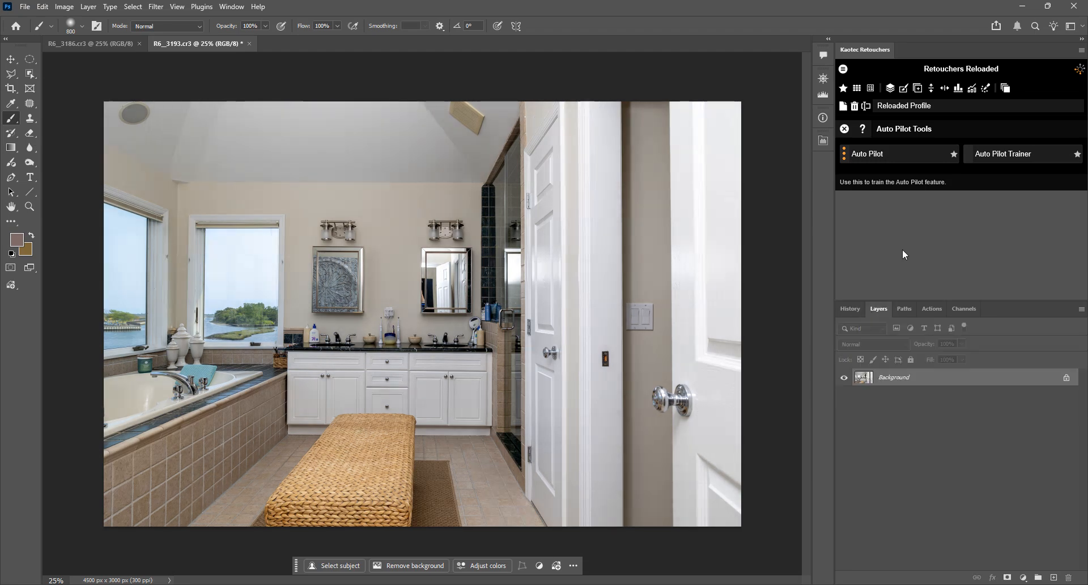
click(884, 160)
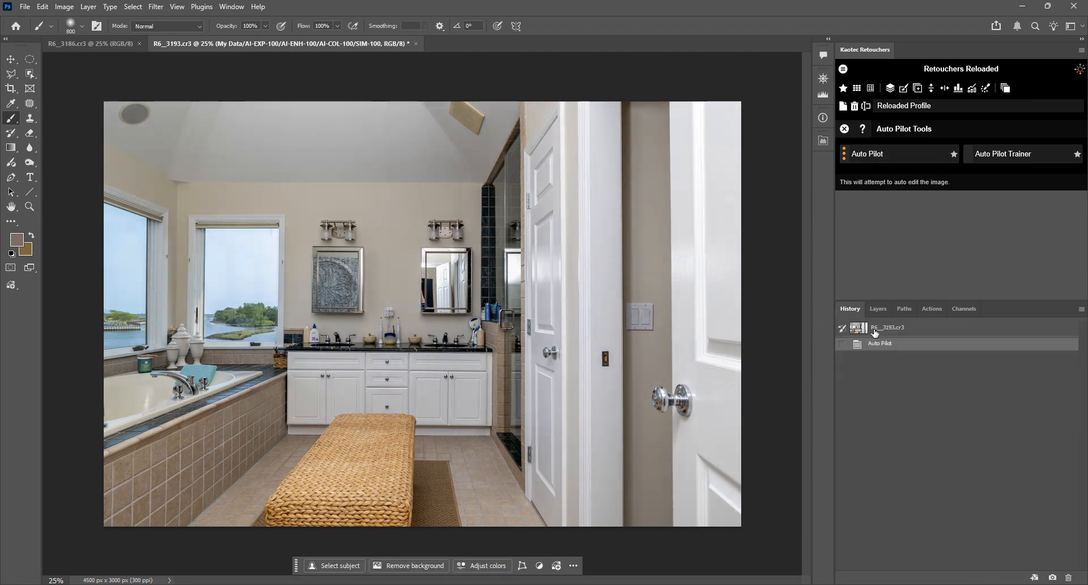
Restore the unedited R6__3193.cr3 from its history and switch to R6__3186.cr3
click(875, 329)
click(878, 308)
key(ctrl+Tab)
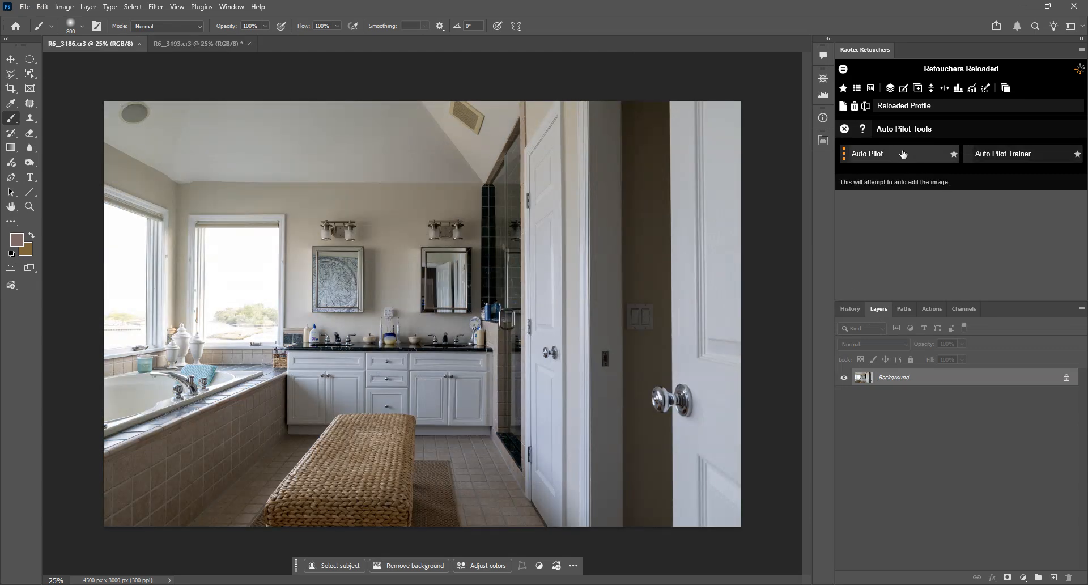
Try Auto Pilot on R6__3186.cr3 and undo its edit
click(904, 155)
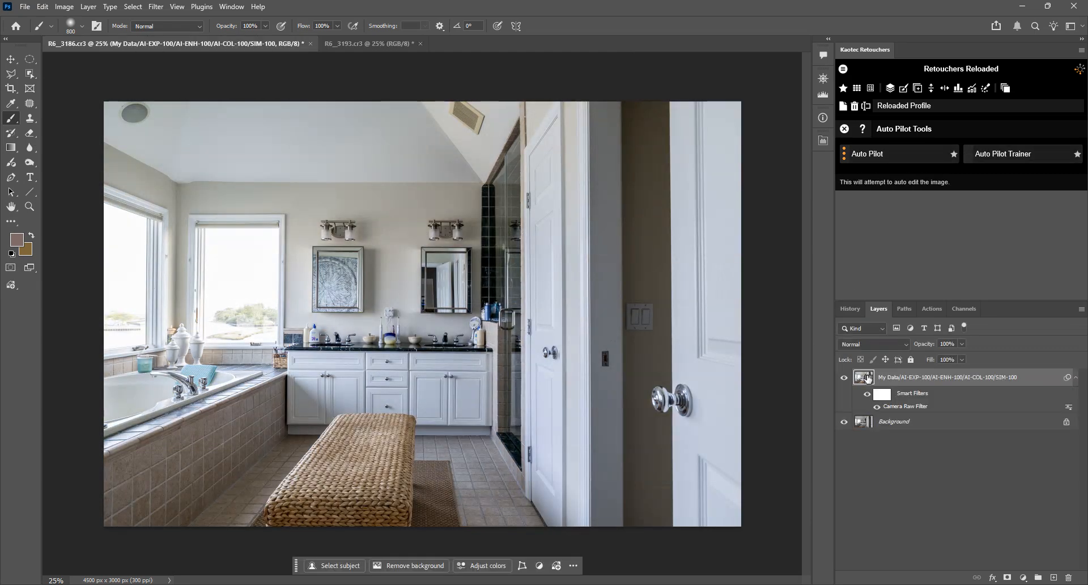
key(ctrl+z)
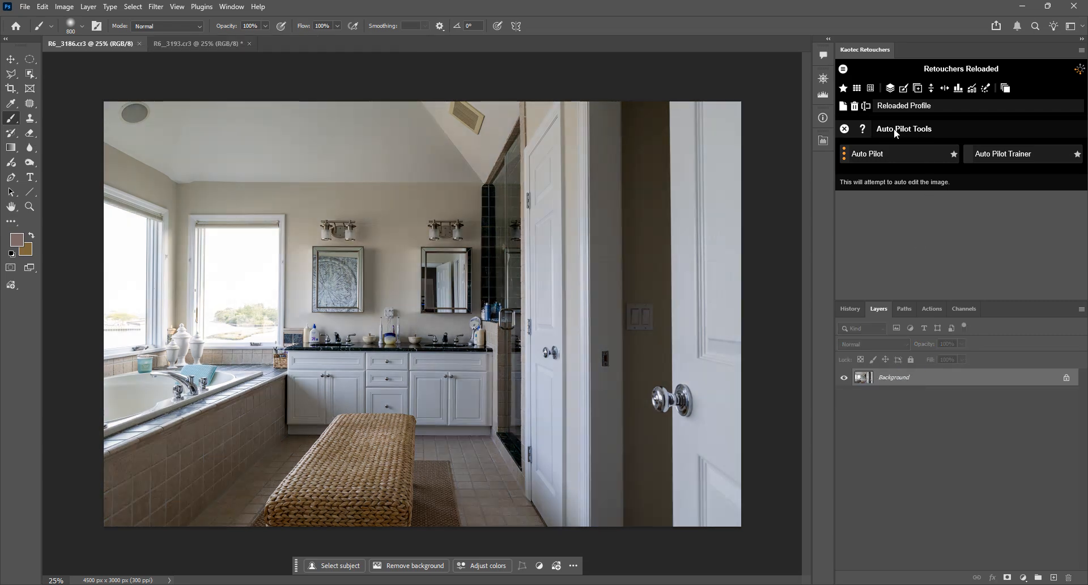
Stack the two open bathroom photos into one document and blend them with Flash Ambient from the Expo Blend tools
click(1006, 87)
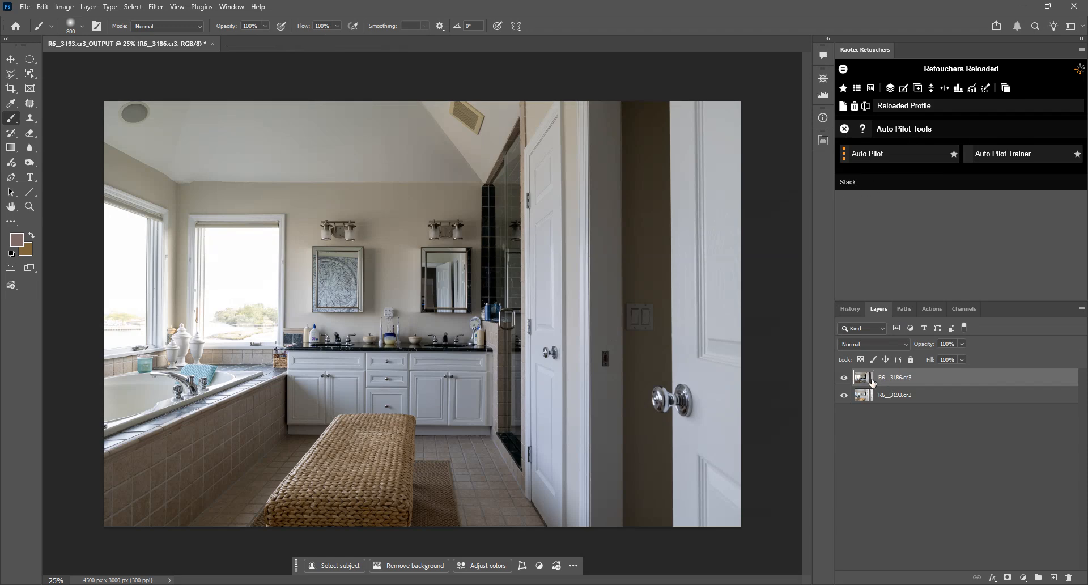
click(845, 130)
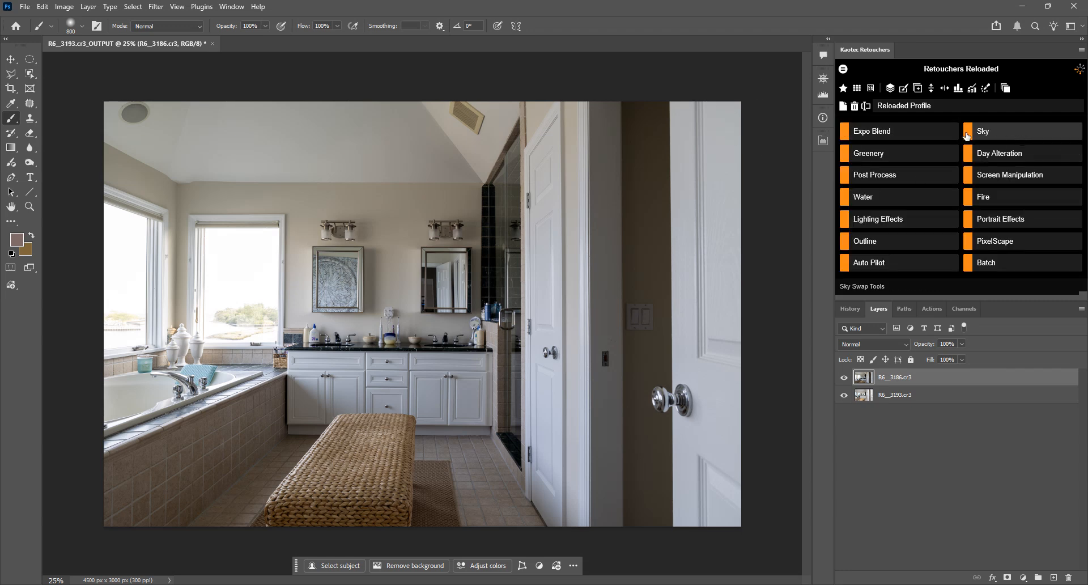
click(896, 131)
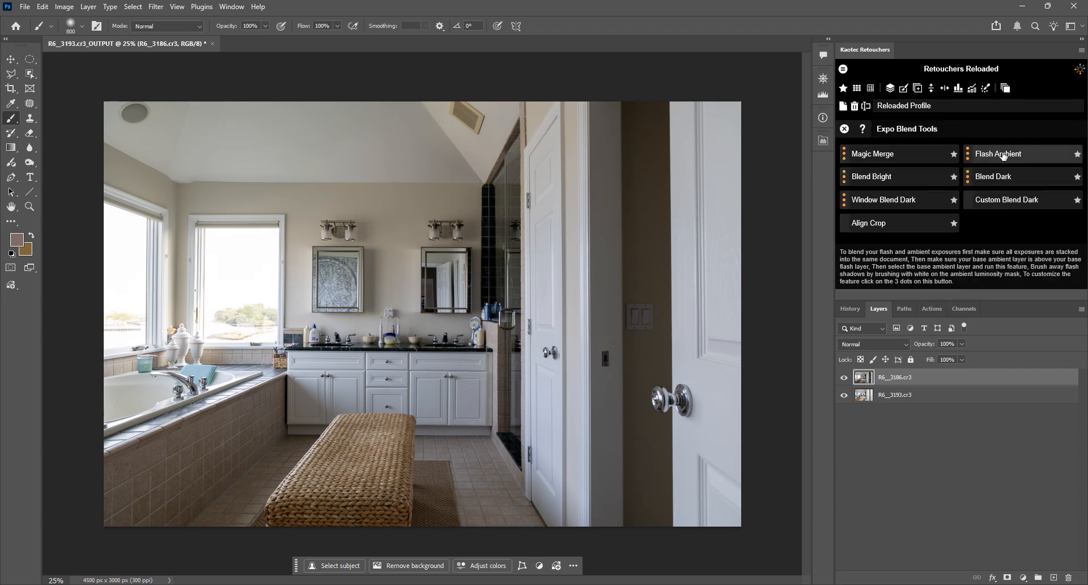
click(1004, 155)
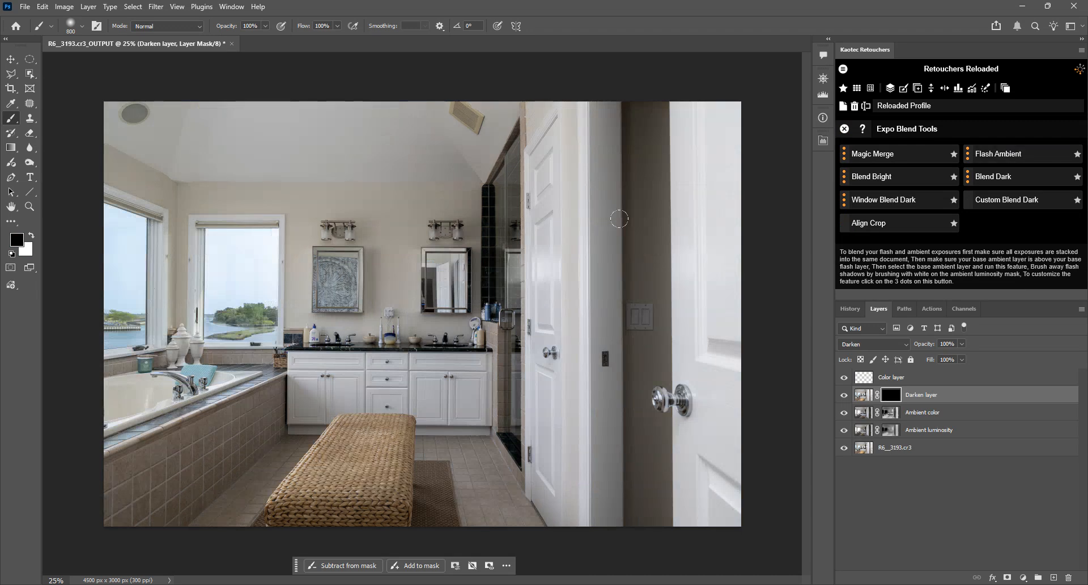
Reduce the Ambient luminosity mask's density to 0% and select the Darken layer's mask with white as the painting color
double_click(895, 431)
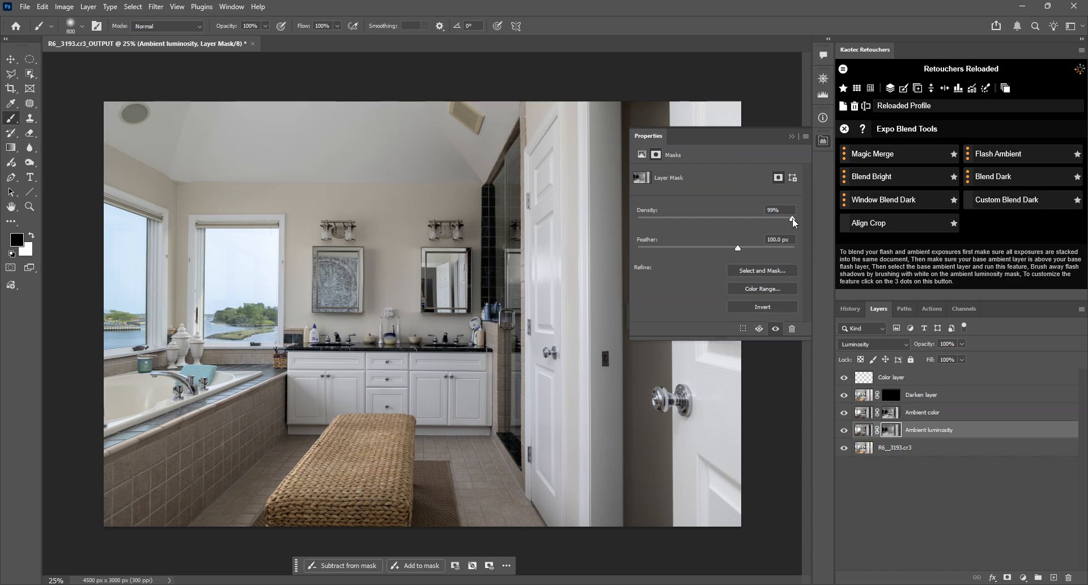
drag(792, 219, 577, 210)
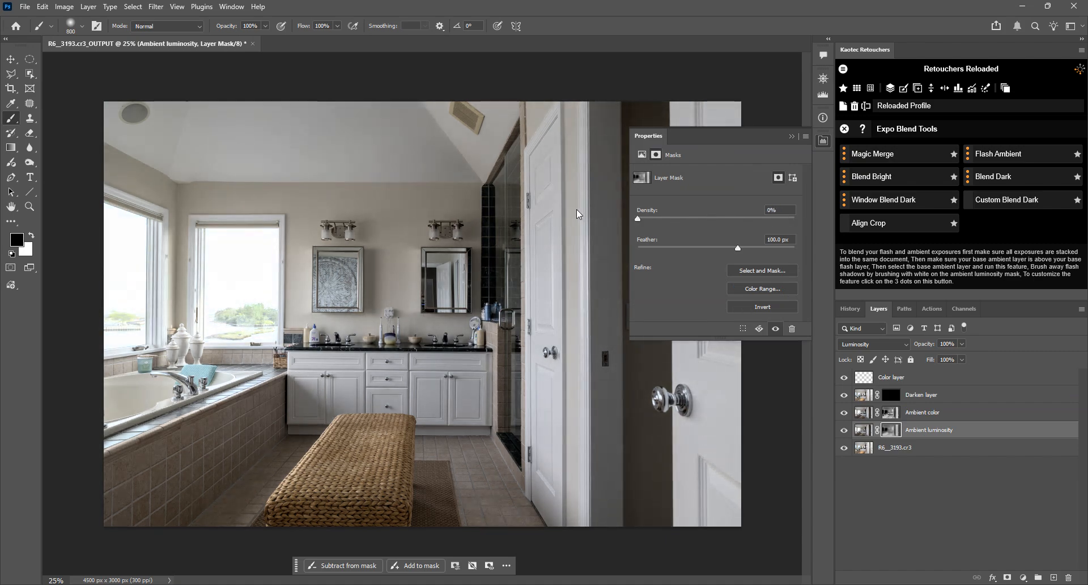
mouse_move(641, 218)
mouse_down()
mouse_move(816, 227)
mouse_move(584, 222)
mouse_up()
click(225, 7)
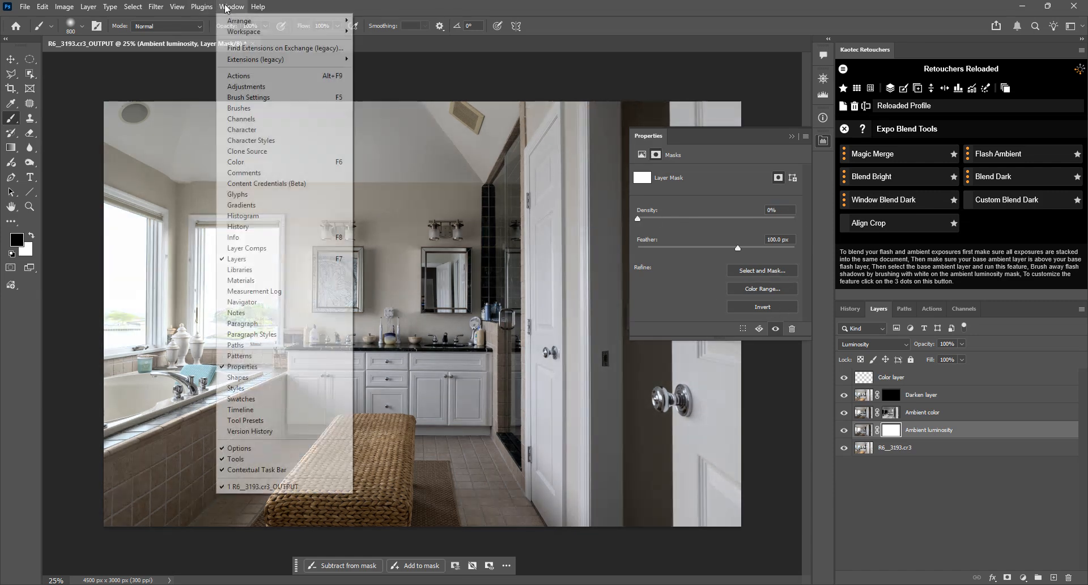
click(487, 5)
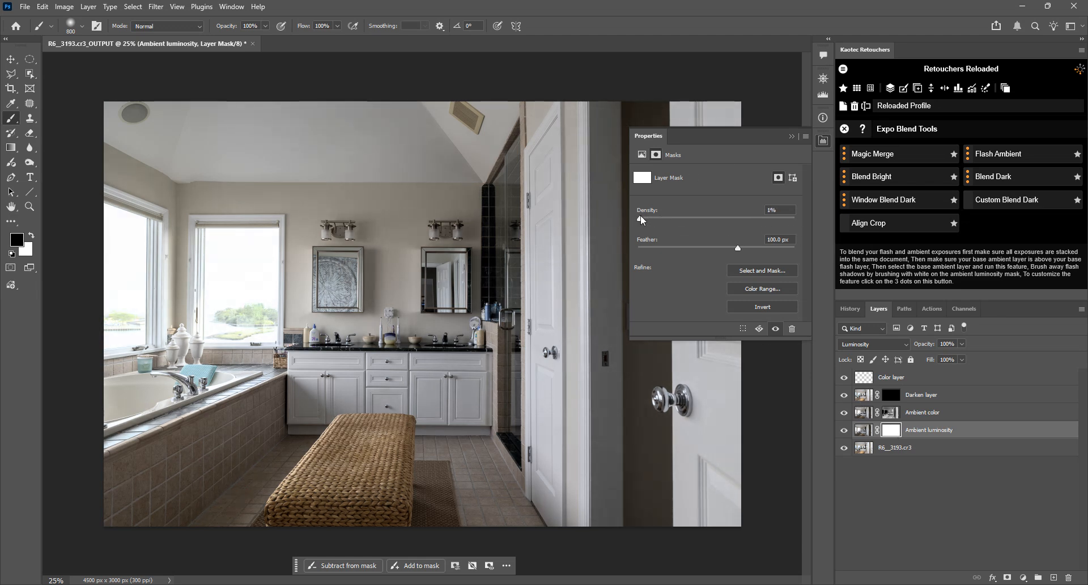
mouse_move(641, 215)
mouse_down()
mouse_move(717, 224)
mouse_move(627, 217)
mouse_up()
click(823, 141)
click(893, 397)
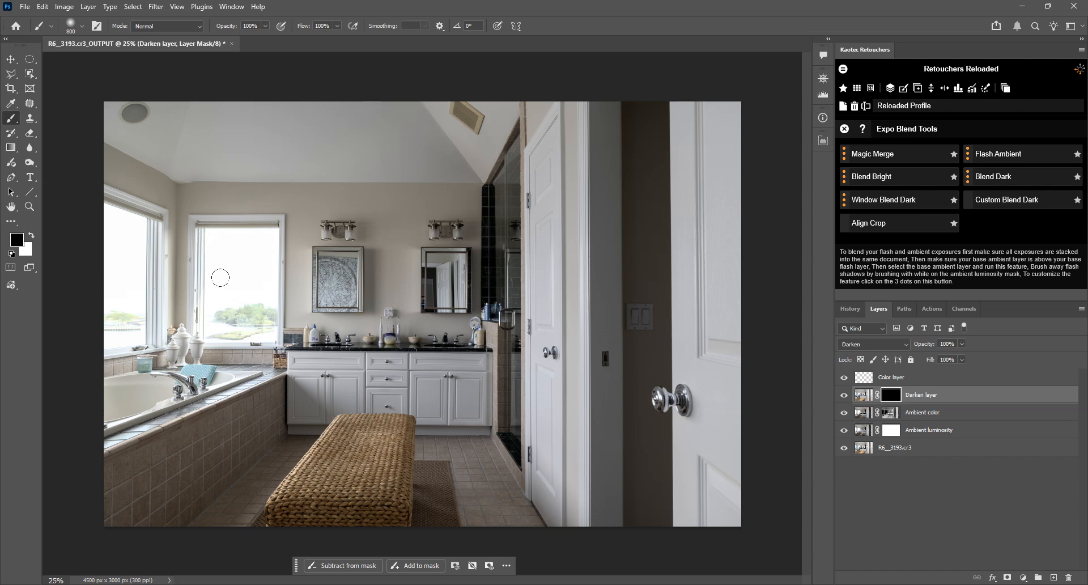
key(x)
Try painting both windows on the Darken layer's mask at full flow and undo the strokes
mouse_move(217, 233)
mouse_down()
mouse_move(189, 250)
mouse_move(213, 224)
mouse_move(211, 278)
mouse_move(219, 272)
mouse_move(131, 318)
mouse_move(130, 363)
mouse_move(130, 249)
mouse_move(43, 190)
mouse_up()
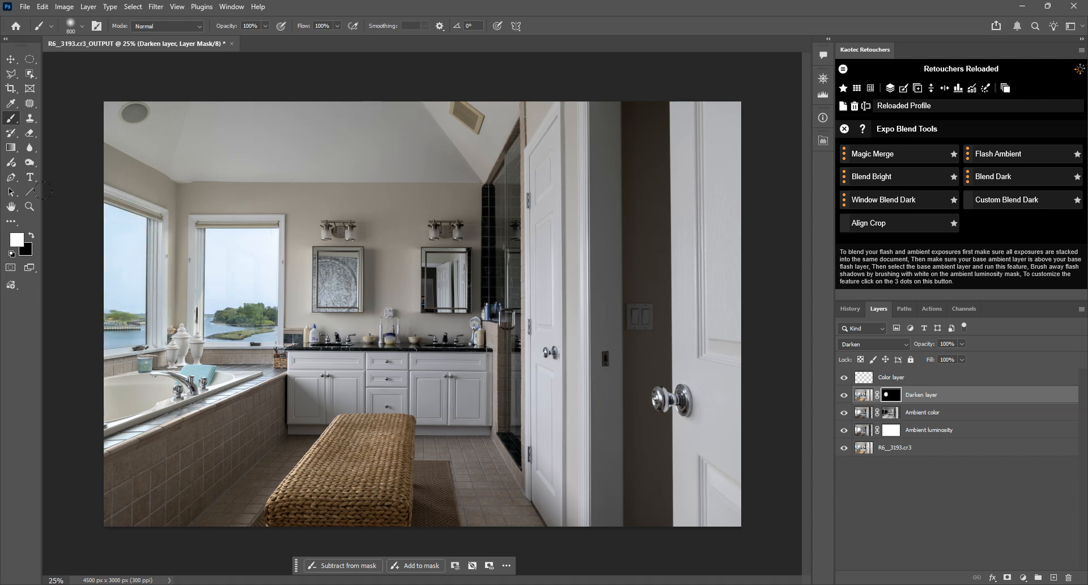
key(ctrl+z)
key(ctrl+z)
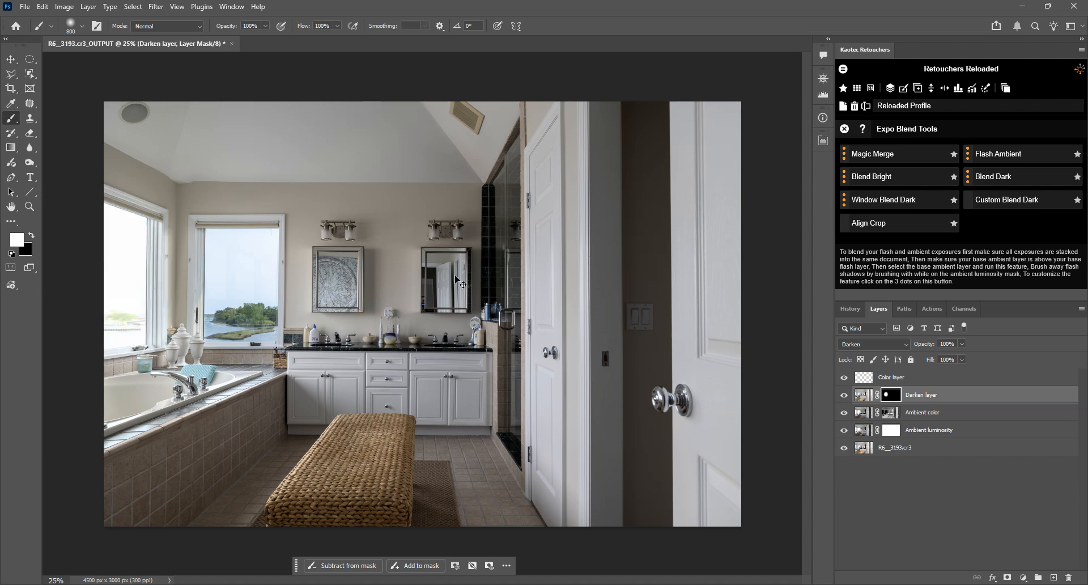
Paint both windows white on the Darken layer's mask with a size 400 brush at 10% flow
click(305, 28)
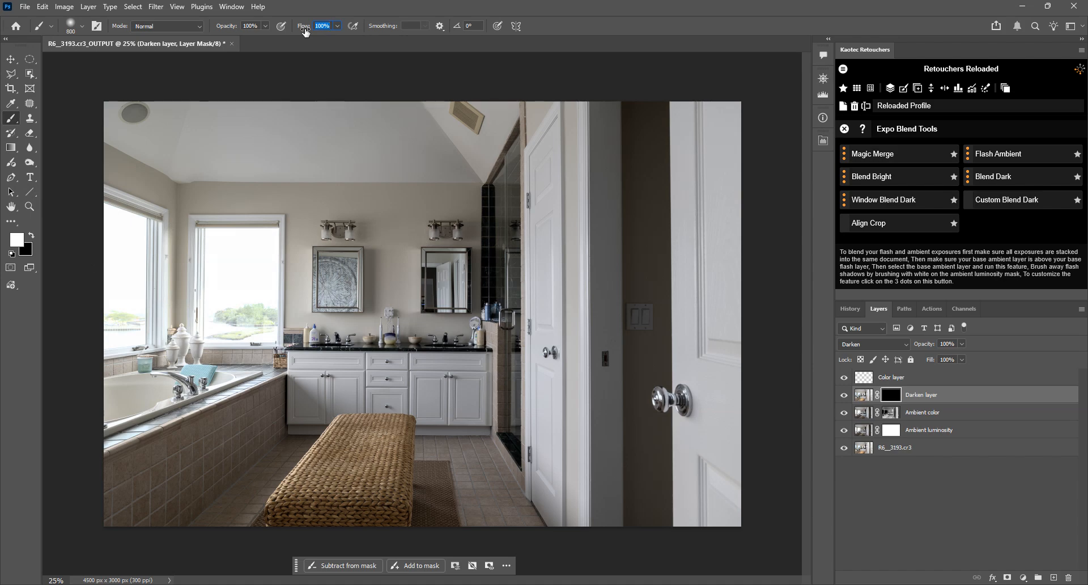
text(10)
key(bracketleft)
mouse_move(263, 224)
mouse_down()
mouse_move(192, 235)
mouse_move(207, 217)
mouse_move(198, 256)
mouse_move(207, 298)
mouse_move(245, 316)
mouse_move(209, 321)
mouse_move(260, 308)
mouse_move(262, 319)
mouse_move(248, 249)
mouse_move(248, 288)
mouse_move(213, 293)
mouse_move(189, 273)
mouse_move(197, 317)
mouse_move(201, 306)
mouse_move(209, 314)
mouse_move(199, 321)
mouse_move(217, 224)
mouse_move(259, 220)
mouse_up()
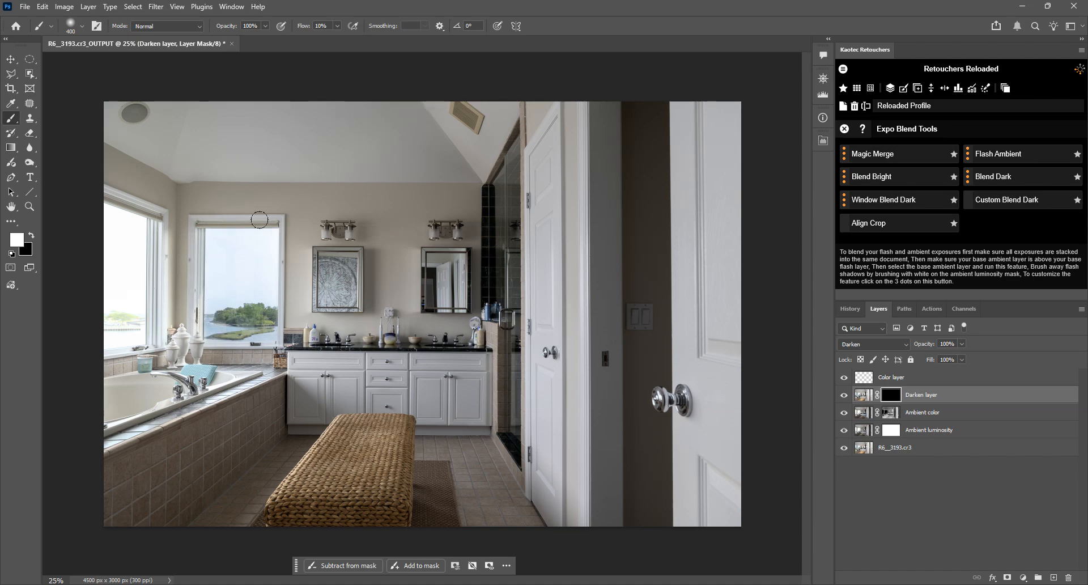
mouse_move(114, 227)
mouse_down()
mouse_move(133, 300)
mouse_move(141, 277)
mouse_move(139, 311)
mouse_move(85, 322)
mouse_move(114, 321)
mouse_move(119, 311)
mouse_move(87, 301)
mouse_move(124, 289)
mouse_move(90, 273)
mouse_move(92, 283)
mouse_move(135, 266)
mouse_move(124, 247)
mouse_move(72, 240)
mouse_move(122, 223)
mouse_up()
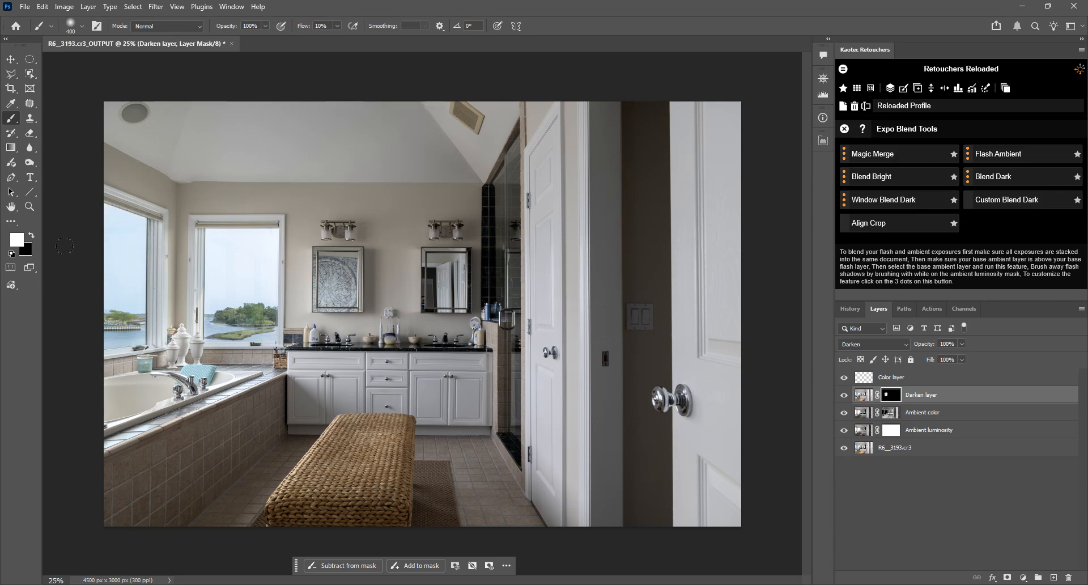
mouse_move(132, 298)
mouse_down()
mouse_move(106, 318)
mouse_move(131, 314)
mouse_up()
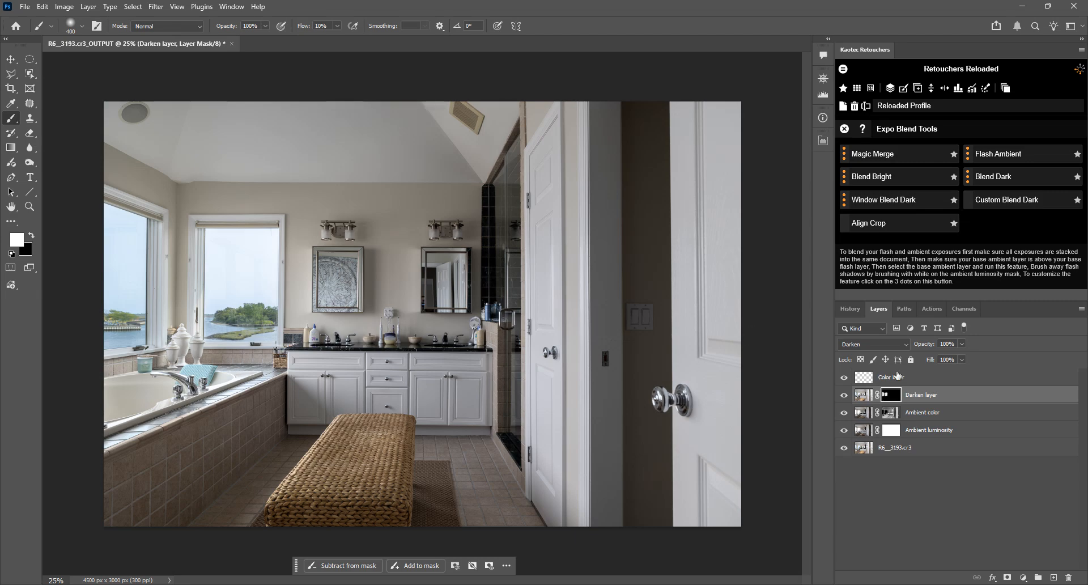
Flatten the blended bathroom image with Snap Flatten and open the Auto Pilot tools
scroll(617, 296, up, 1)
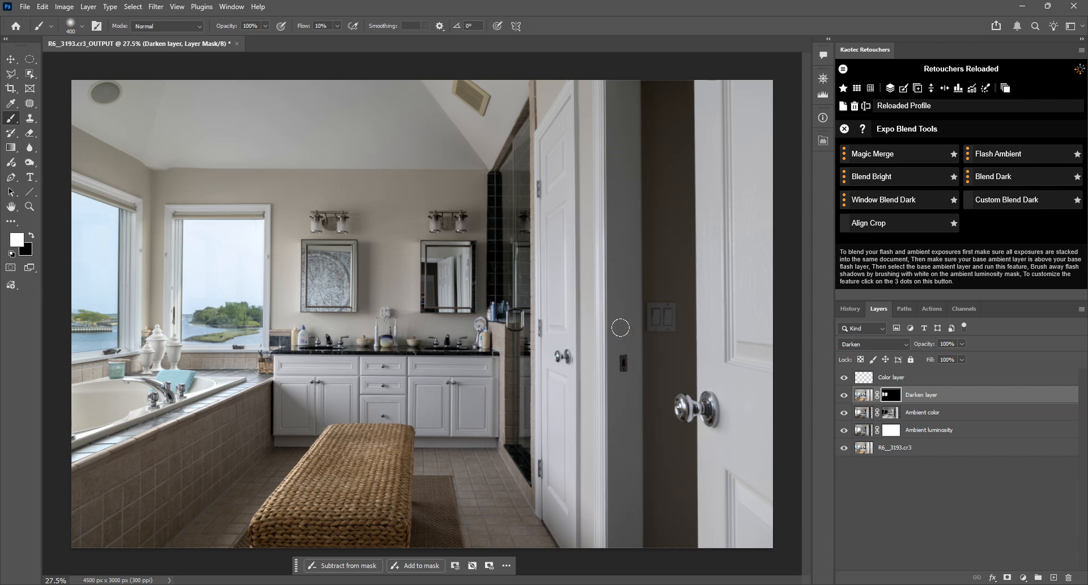
click(890, 88)
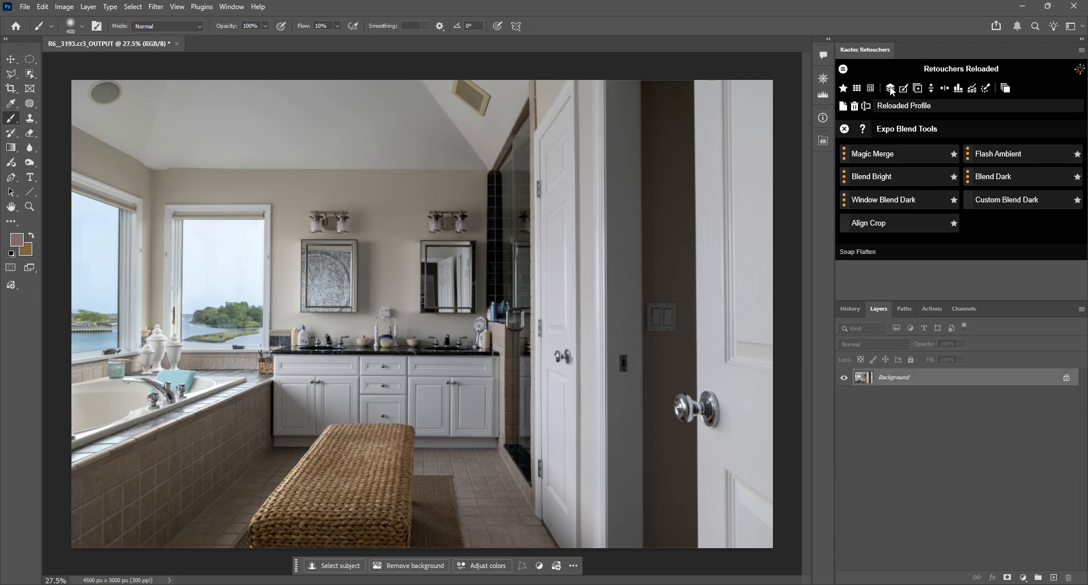
click(844, 130)
click(897, 266)
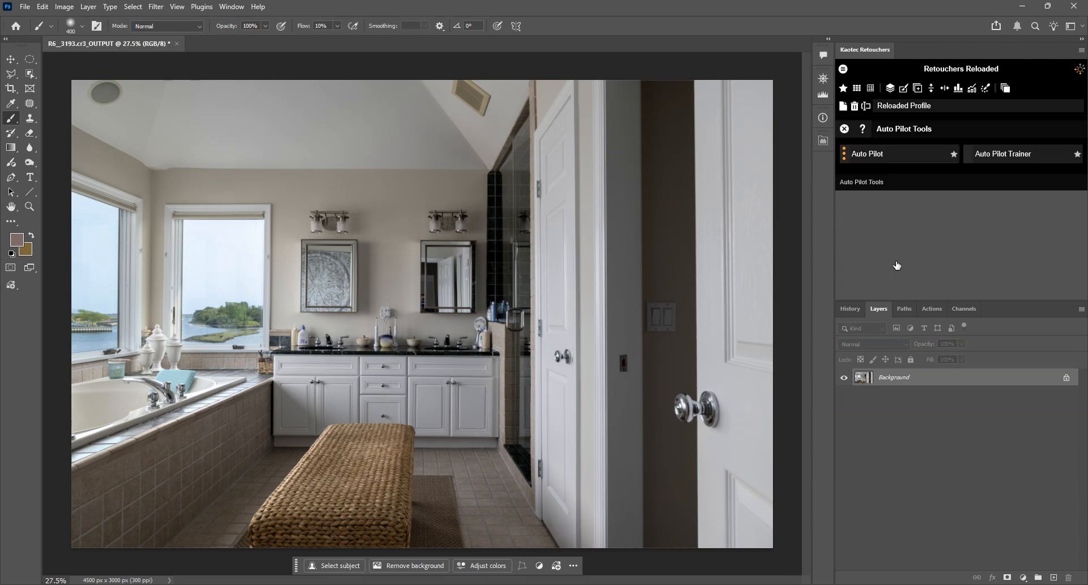
Try Auto Pilot on the flattened blend, test a Temperature of -3 in its Camera Raw filter, and discard the edit layer
click(883, 154)
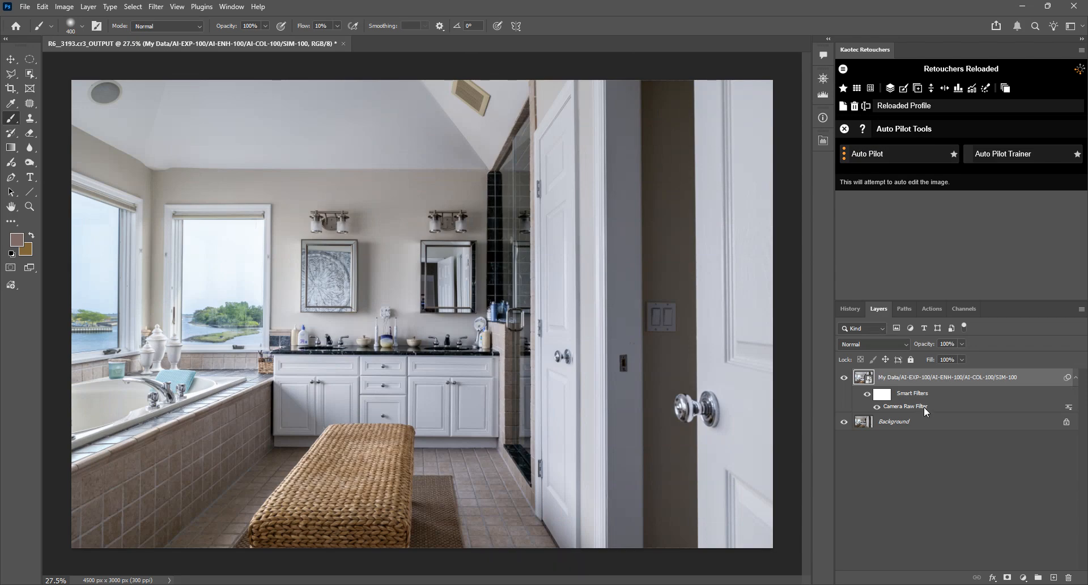
double_click(924, 407)
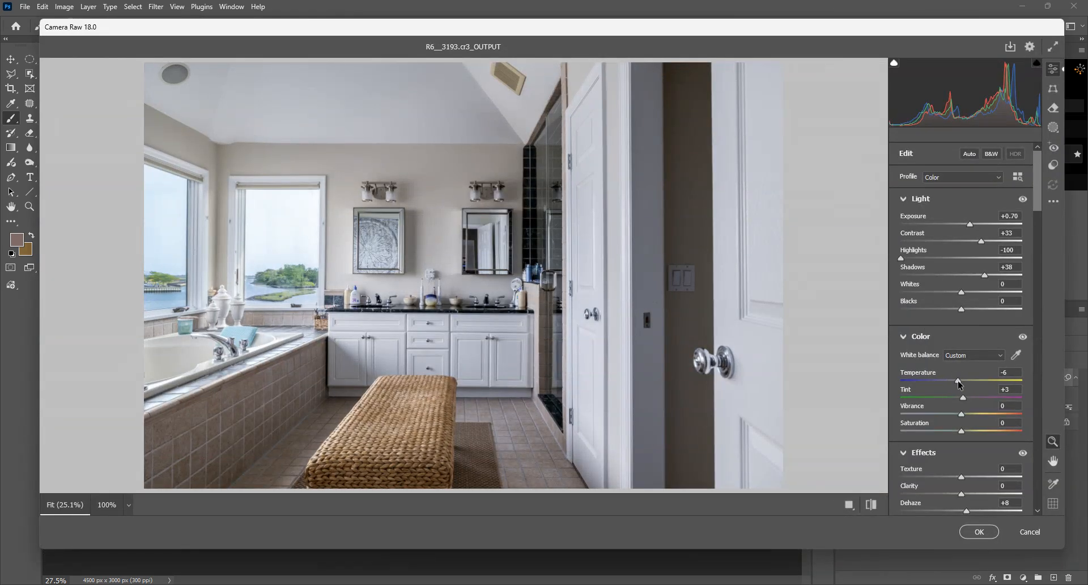
drag(961, 385, 962, 385)
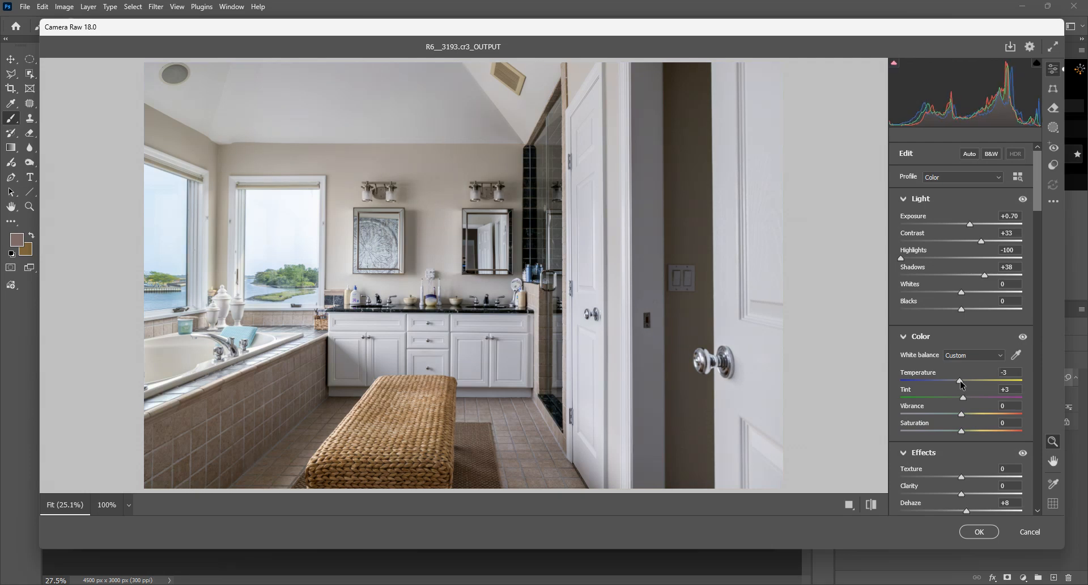
click(1038, 534)
key(Delete)
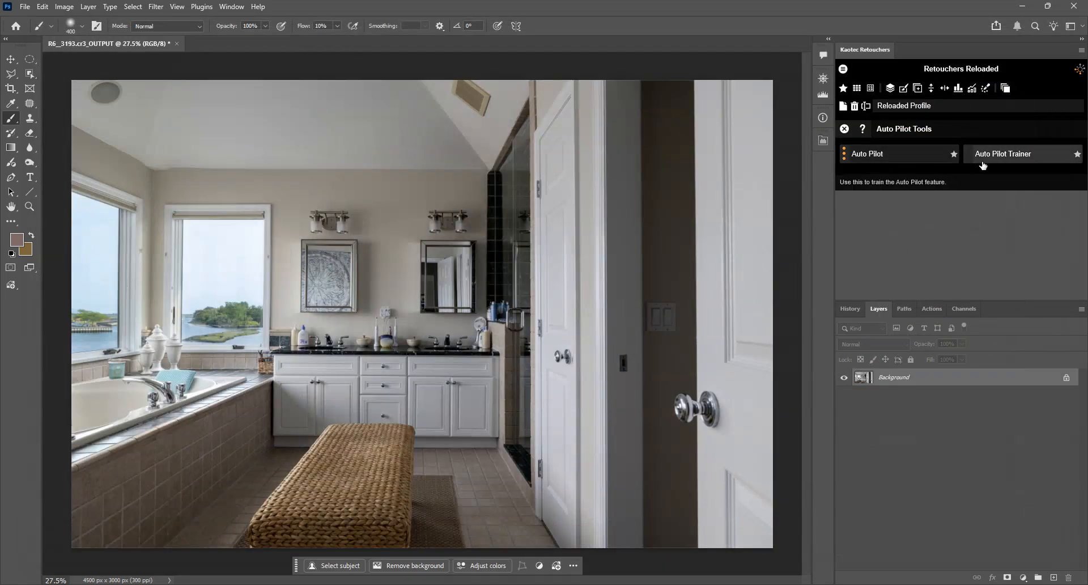
Start the Auto Pilot Trainer on the blend and set Exposure +0.40, Contrast +29, Highlights -60, Shadows +50 and Dehaze +13
click(1004, 156)
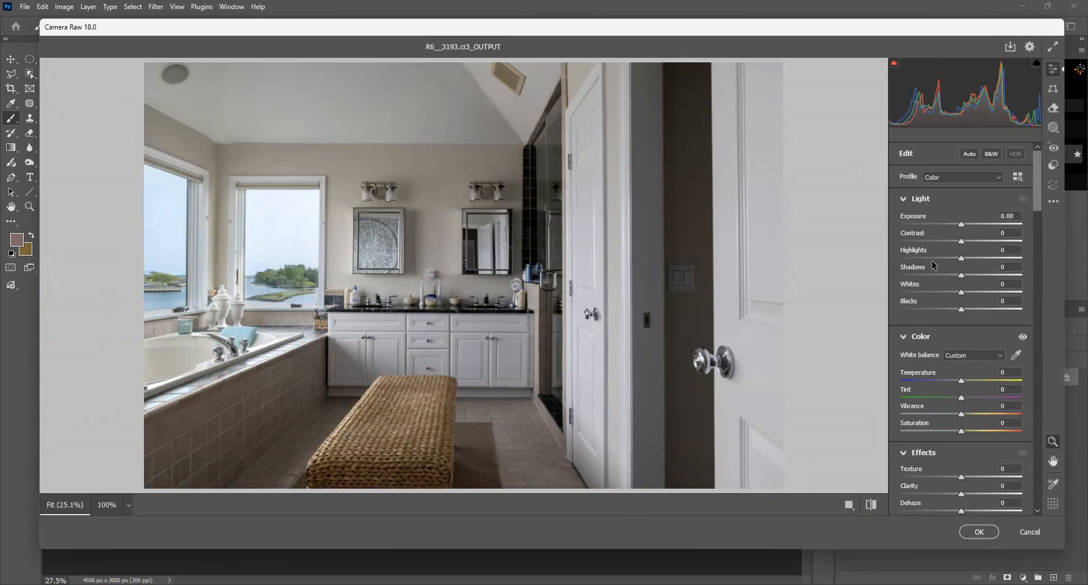
drag(962, 257, 992, 275)
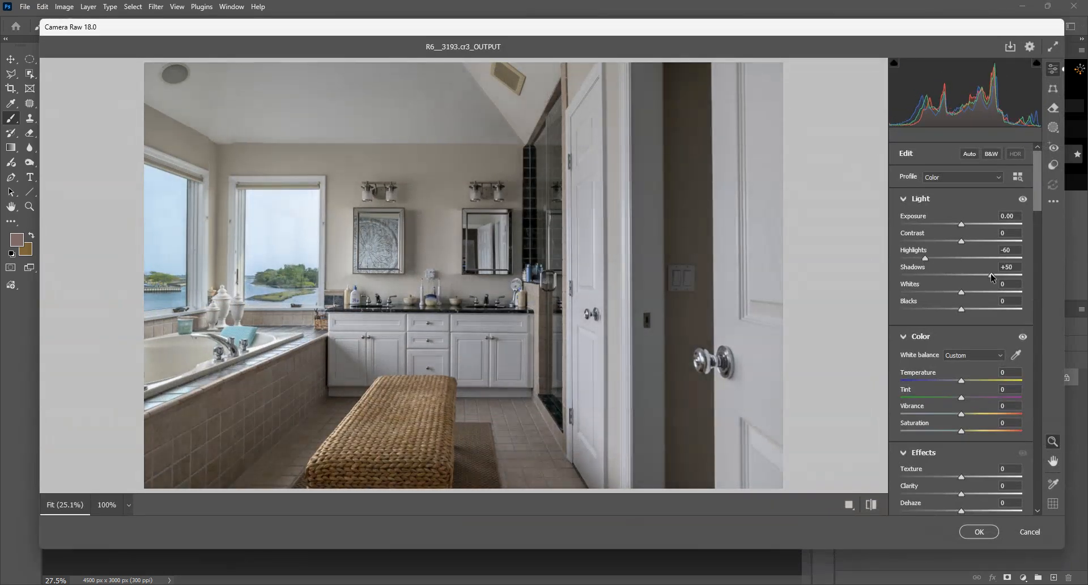
drag(962, 226, 976, 240)
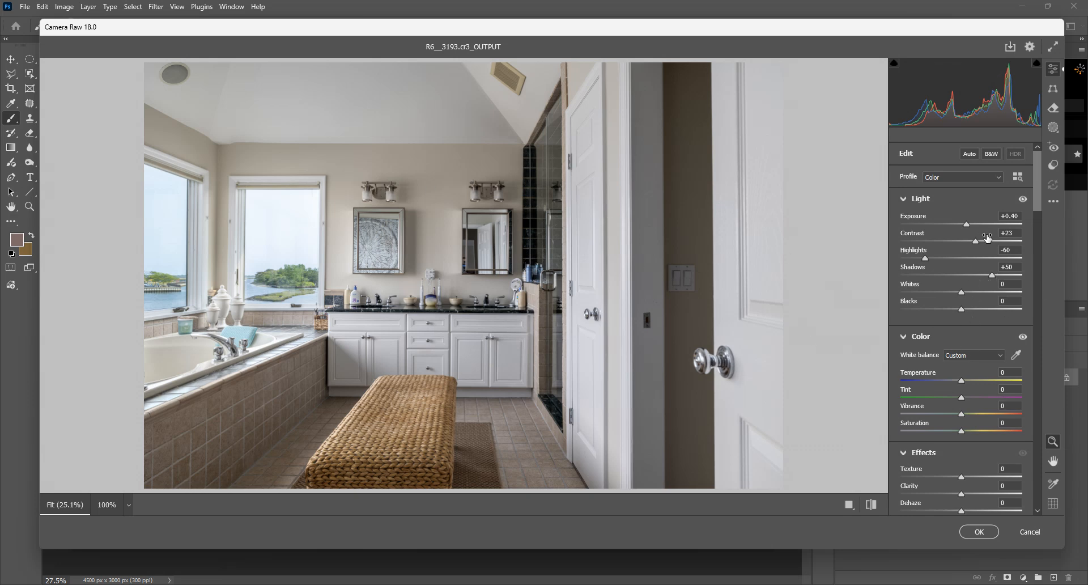
drag(981, 240, 985, 239)
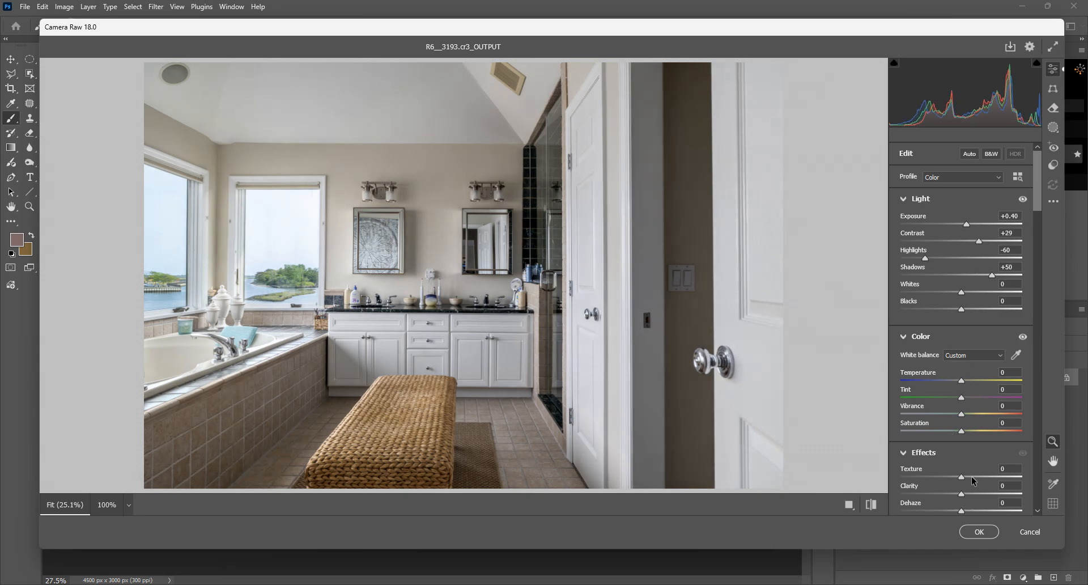
drag(961, 512, 971, 513)
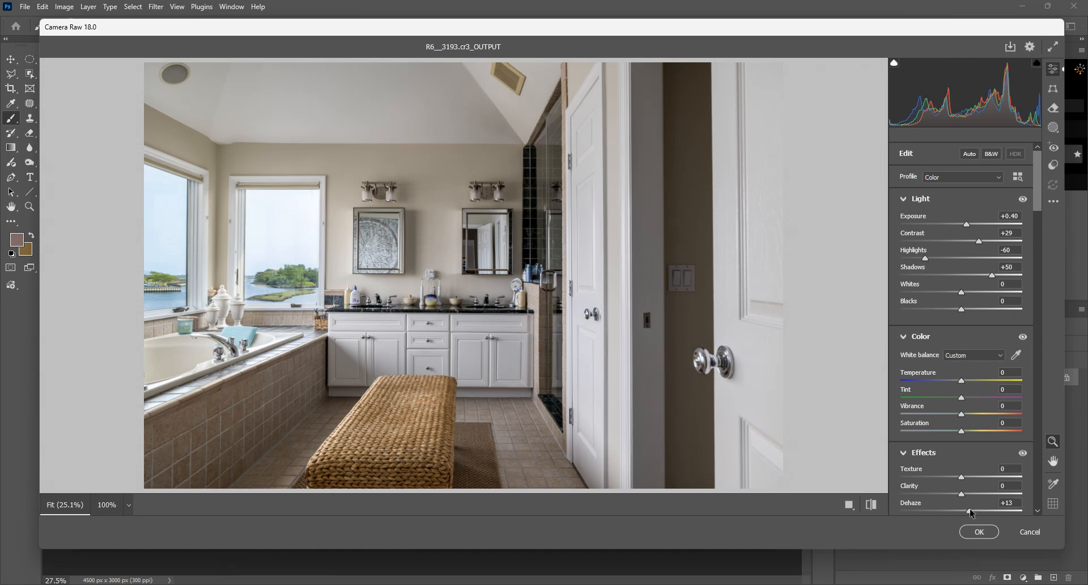
Compare the blended bathroom image before and after the edits and apply the Camera Raw training adjustments
click(873, 505)
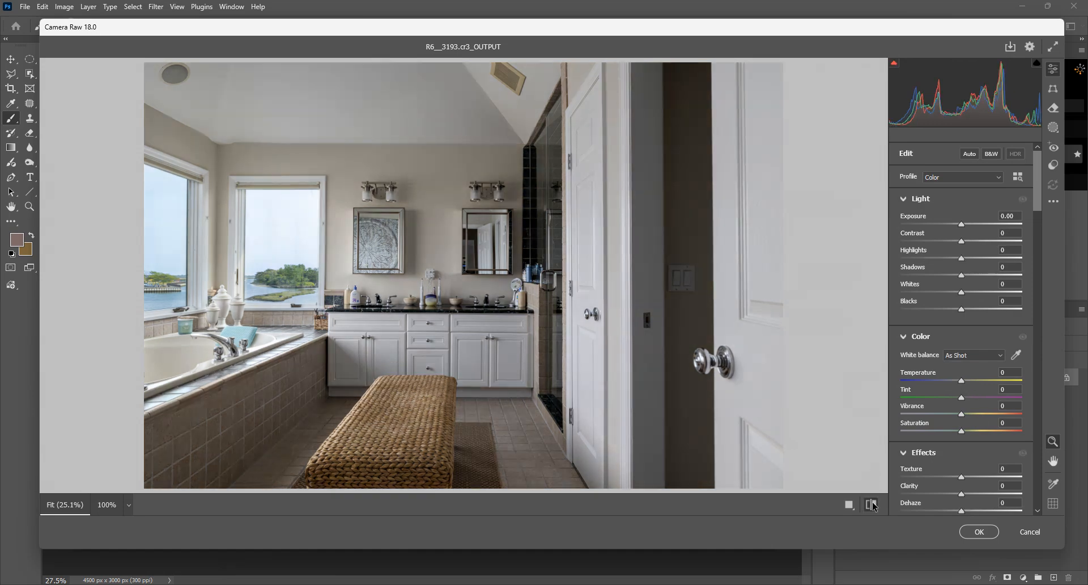
click(873, 505)
click(873, 505)
click(873, 505)
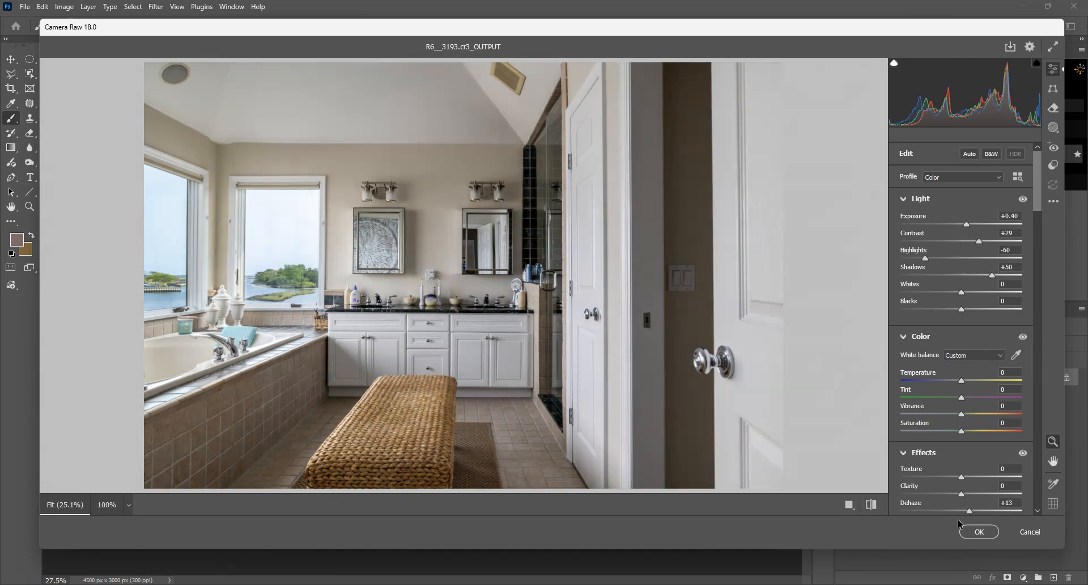
click(978, 531)
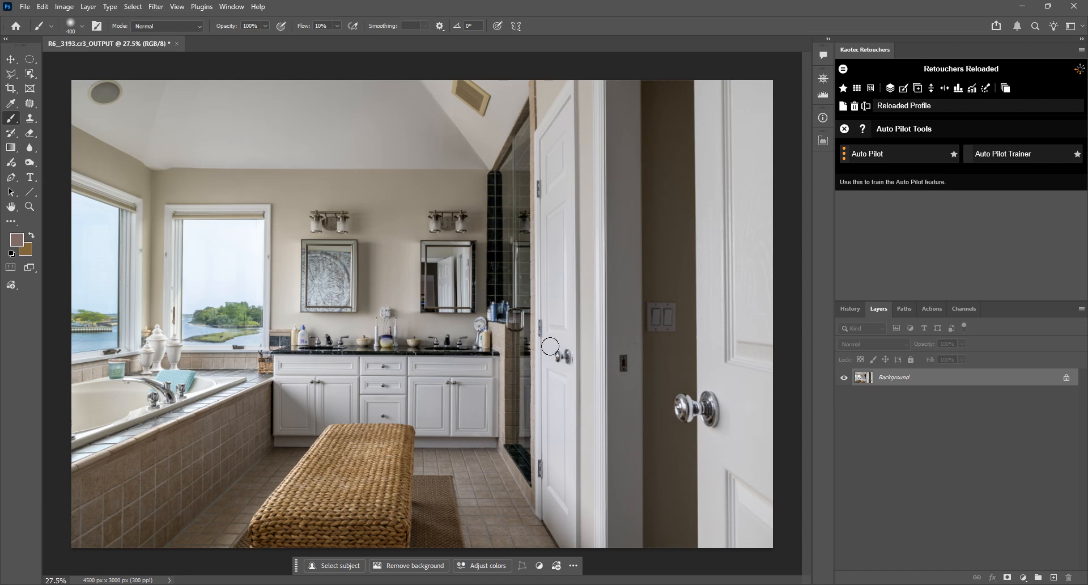
Roll the blended document back to its FlashAmbient state in the history
click(850, 308)
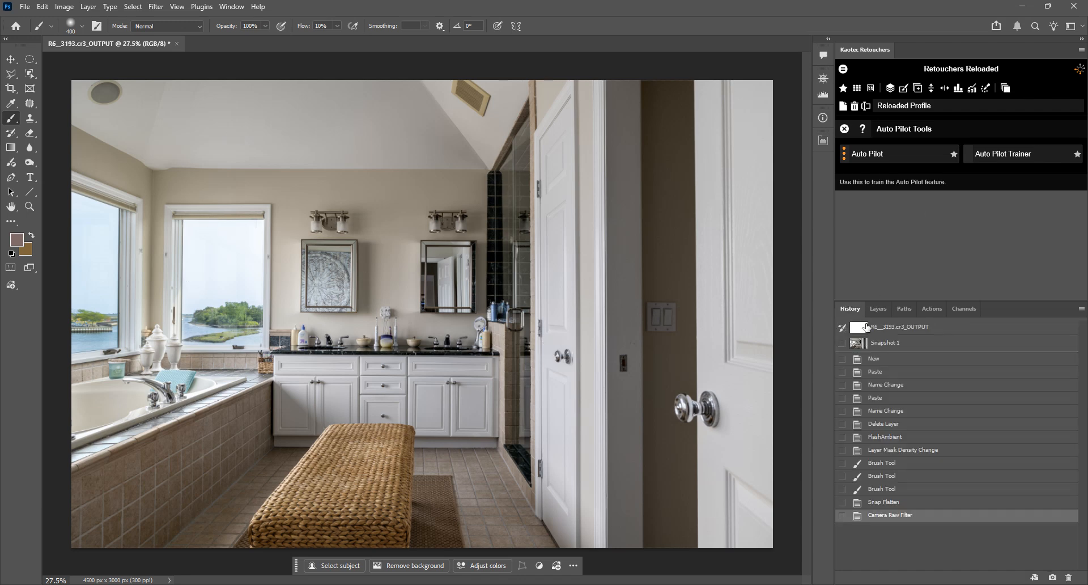
click(888, 424)
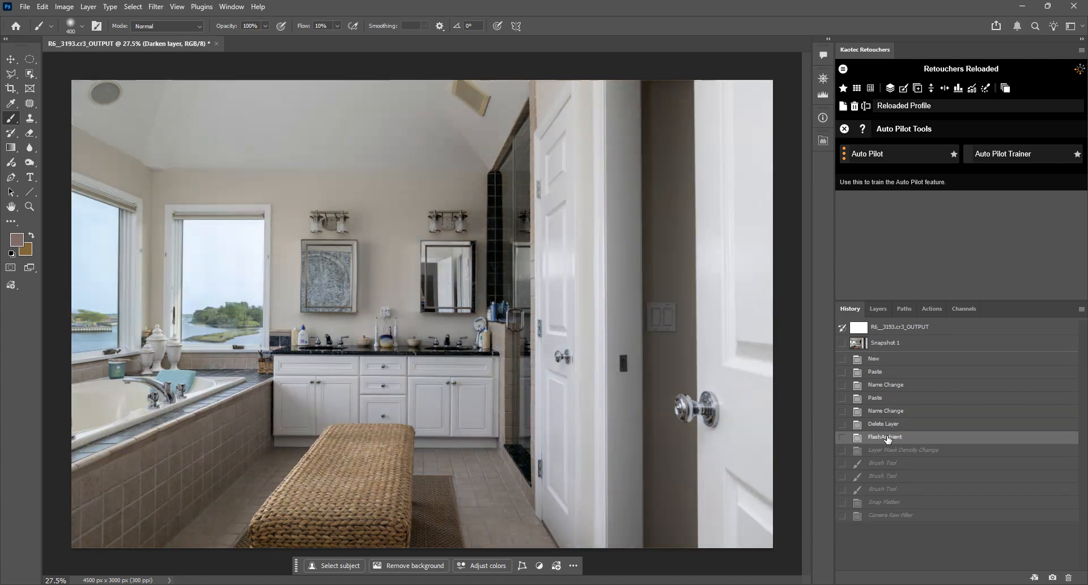
Step the blended bathroom document forward through its history to the Snap Flatten state
click(890, 450)
click(893, 490)
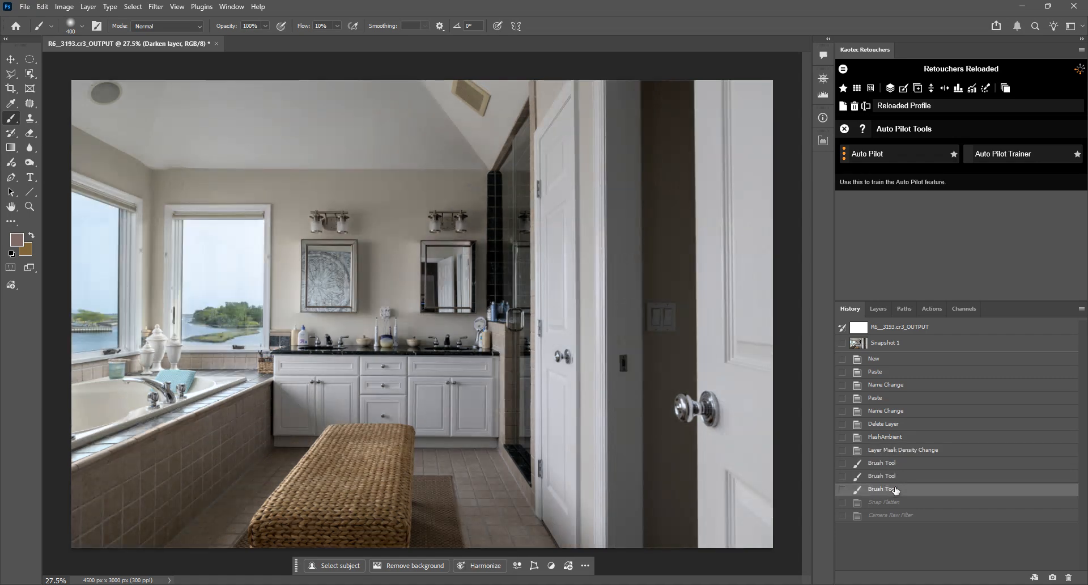
click(895, 502)
Try Auto Pilot on the flattened blend, compare it with the edit layer hidden and shown, and delete that layer
click(877, 308)
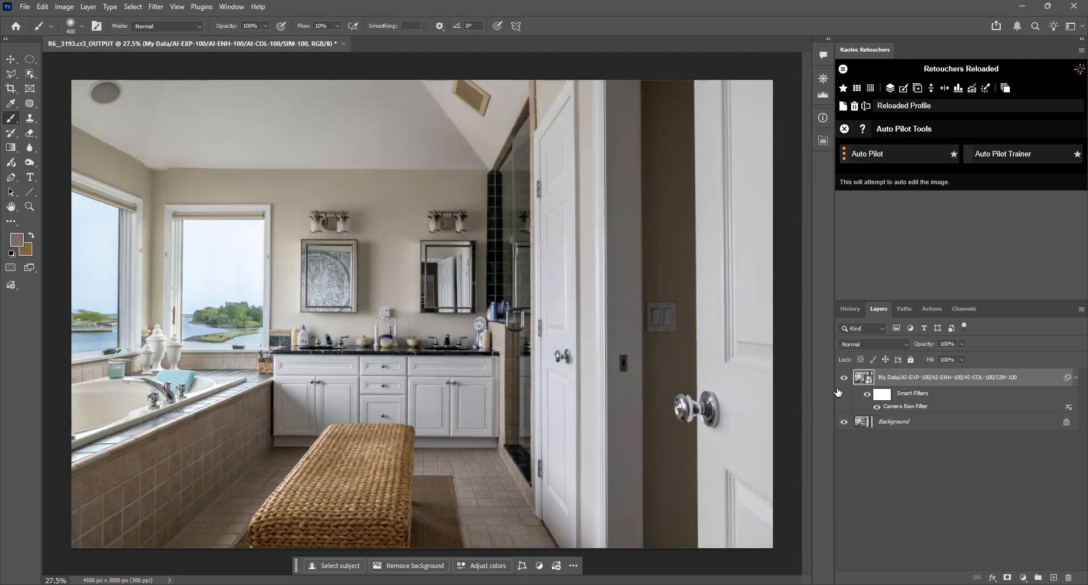
click(845, 377)
click(845, 379)
drag(879, 383, 1068, 577)
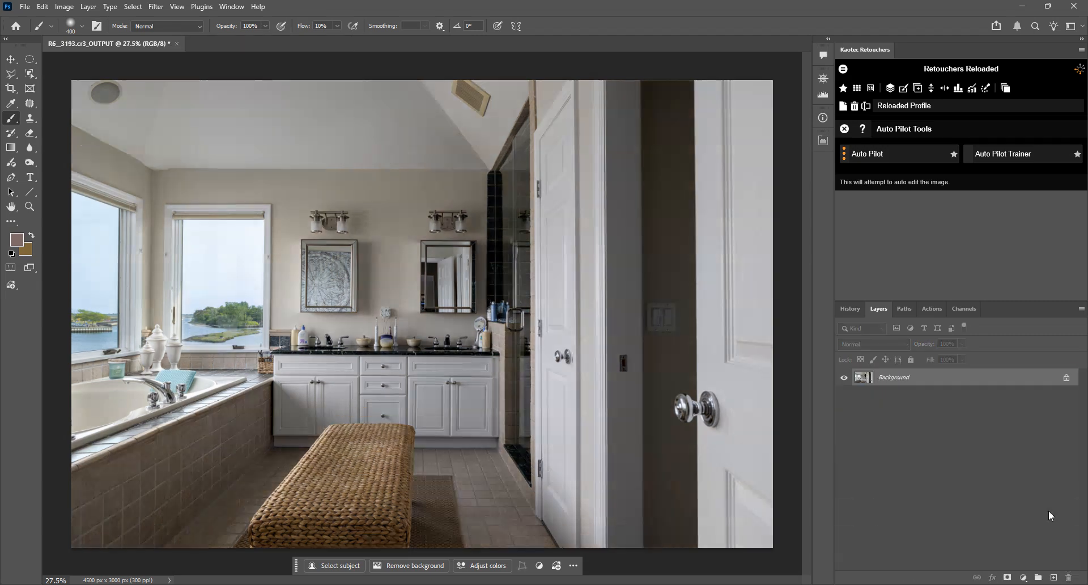
Try the Auto Process post-processing tool on the flattened blend and delete all the layers and groups it adds above the Background
click(845, 130)
click(889, 178)
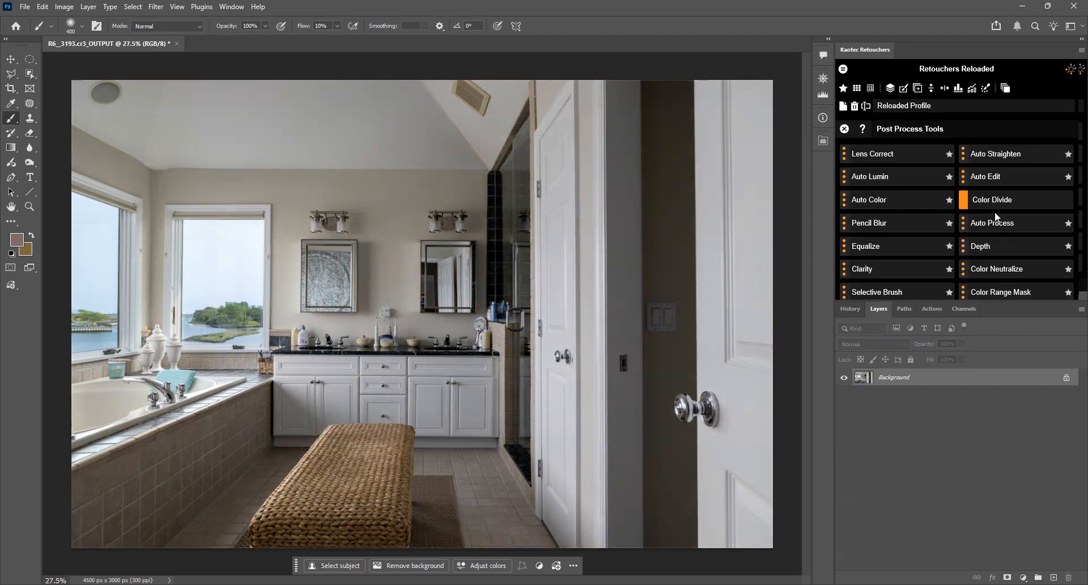
click(879, 225)
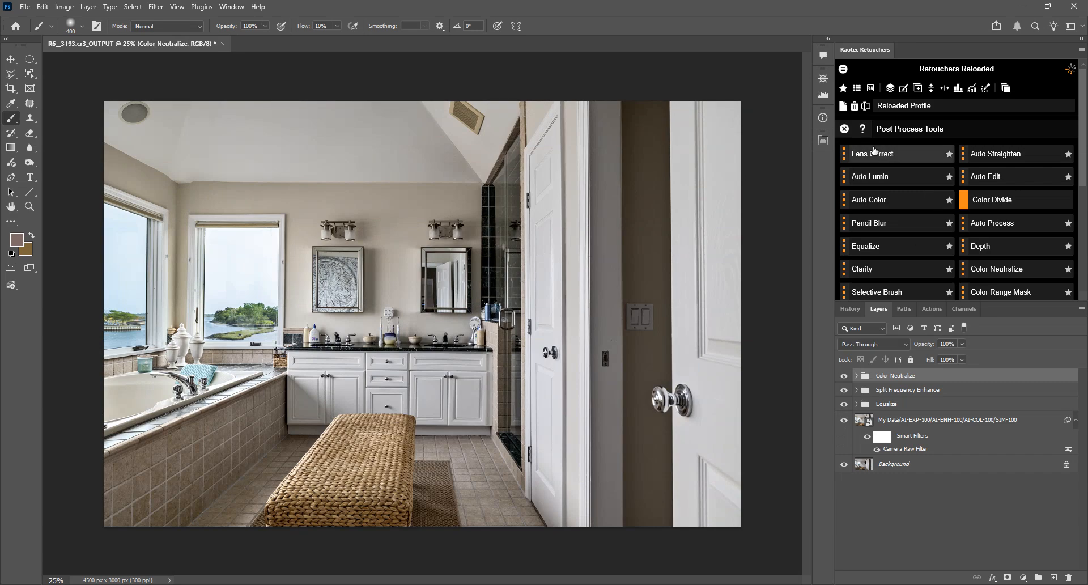
click(845, 129)
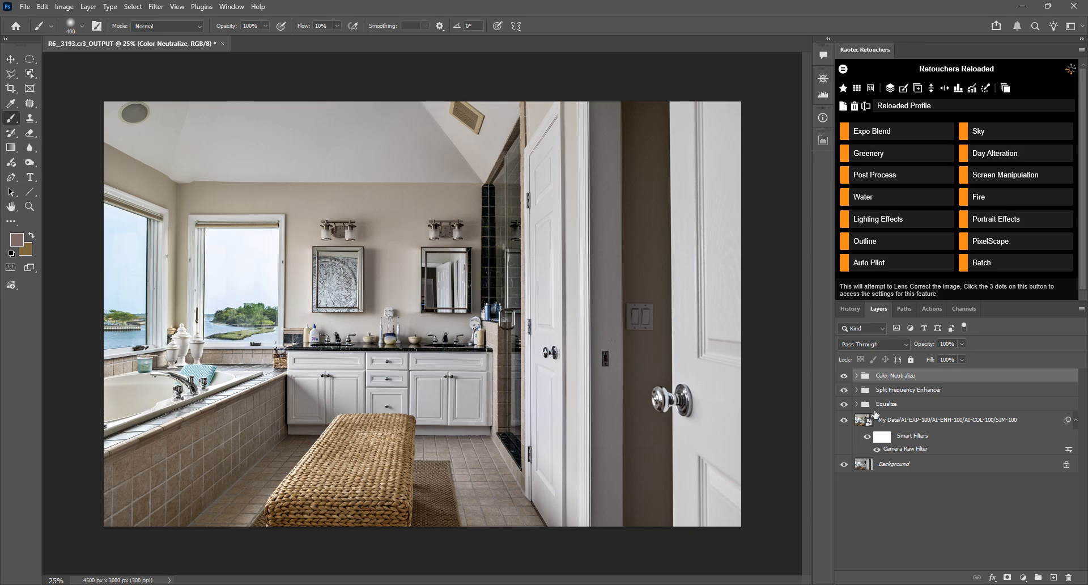
shift+click(876, 418)
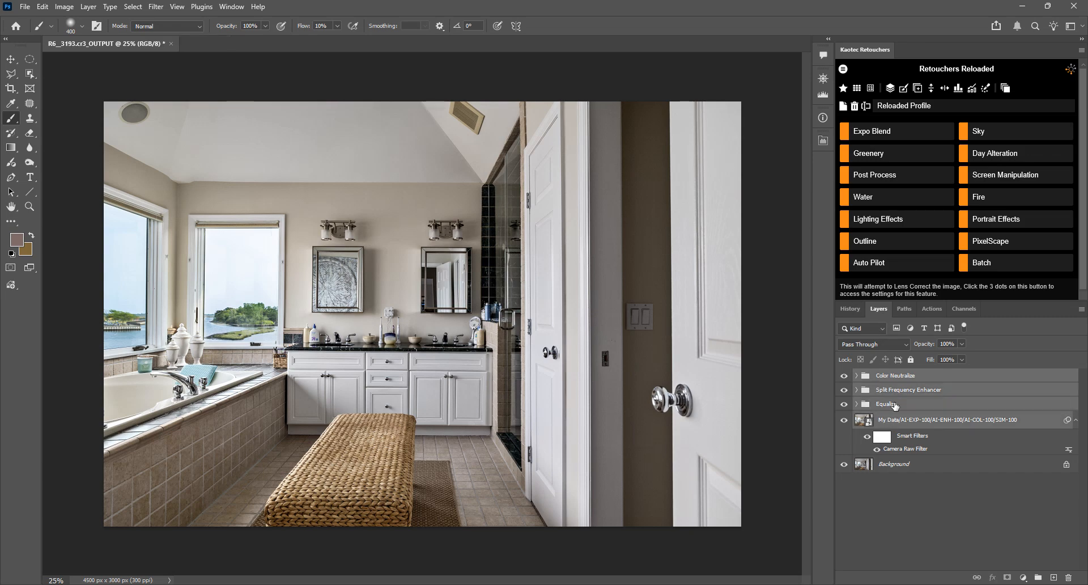
click(1068, 578)
click(897, 176)
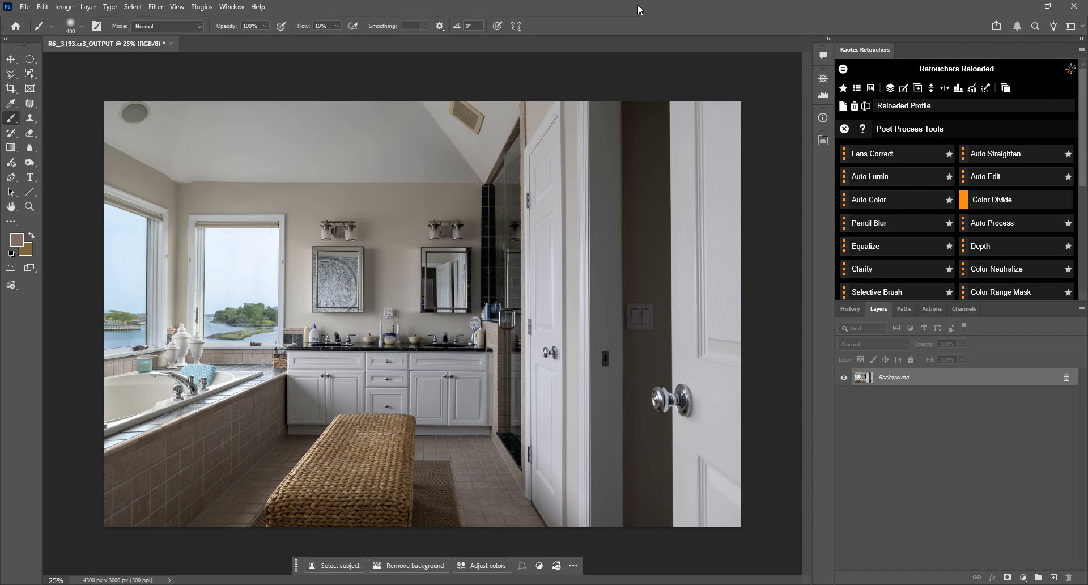
click(844, 130)
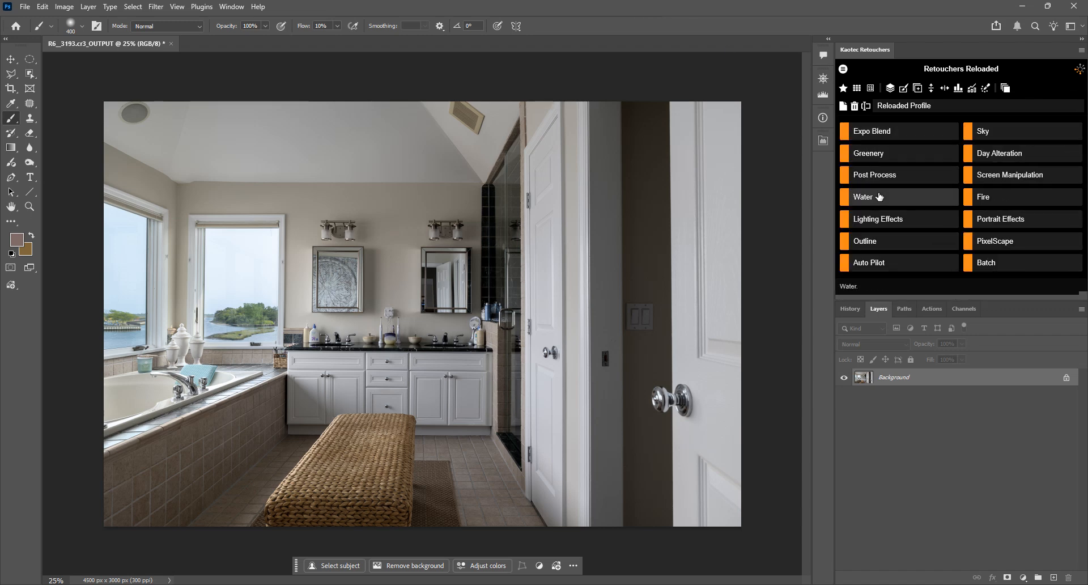